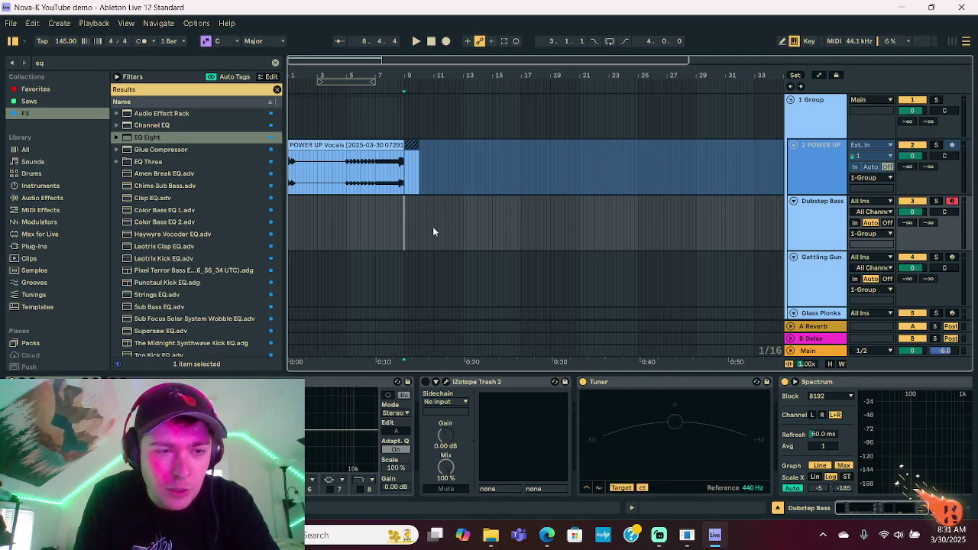
# - Solo and select the Dubstep Bass track, and play notes to audition its sound
pyautogui.scroll(-3, 412, 235)
pyautogui.scroll(-1, 588, 241)
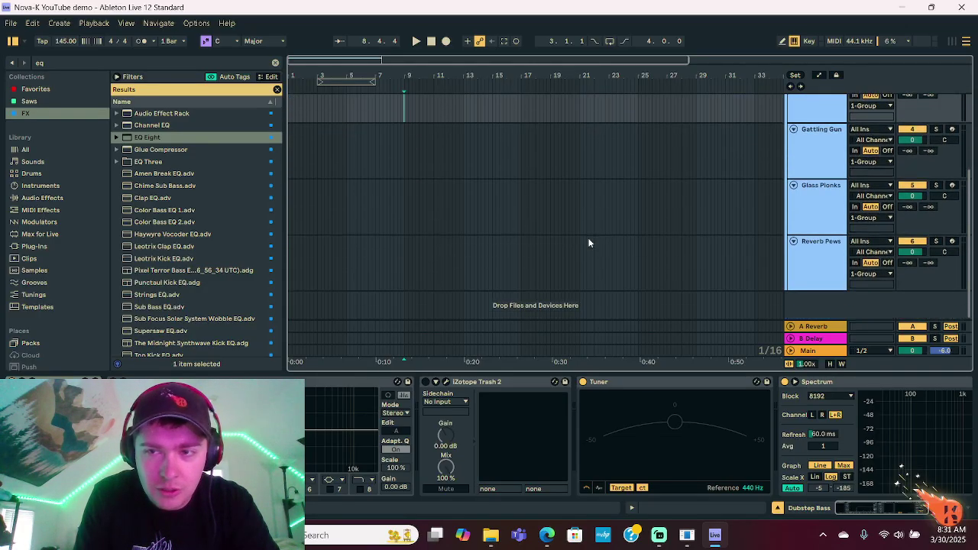
pyautogui.scroll(2, 581, 240)
pyautogui.click(480, 175)
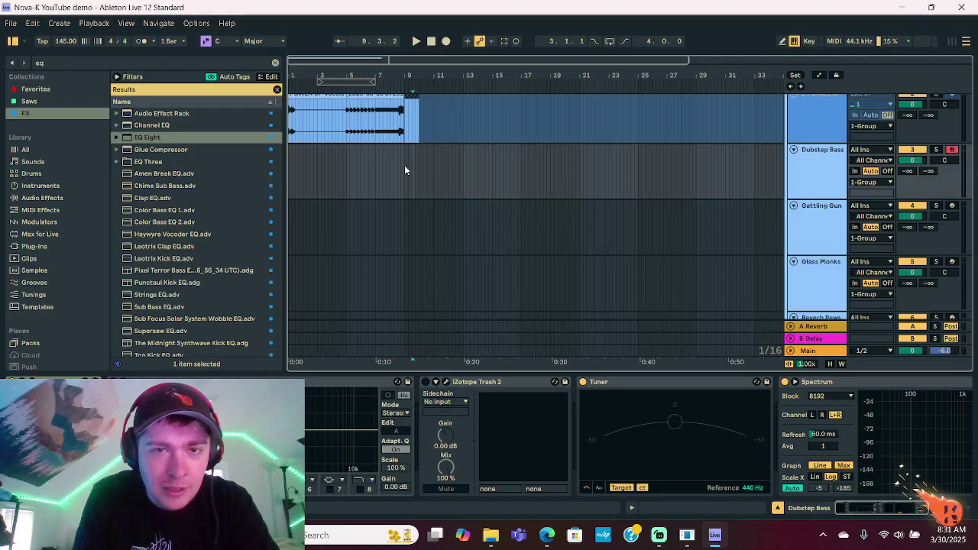
pyautogui.click(404, 165)
pyautogui.click(937, 151)
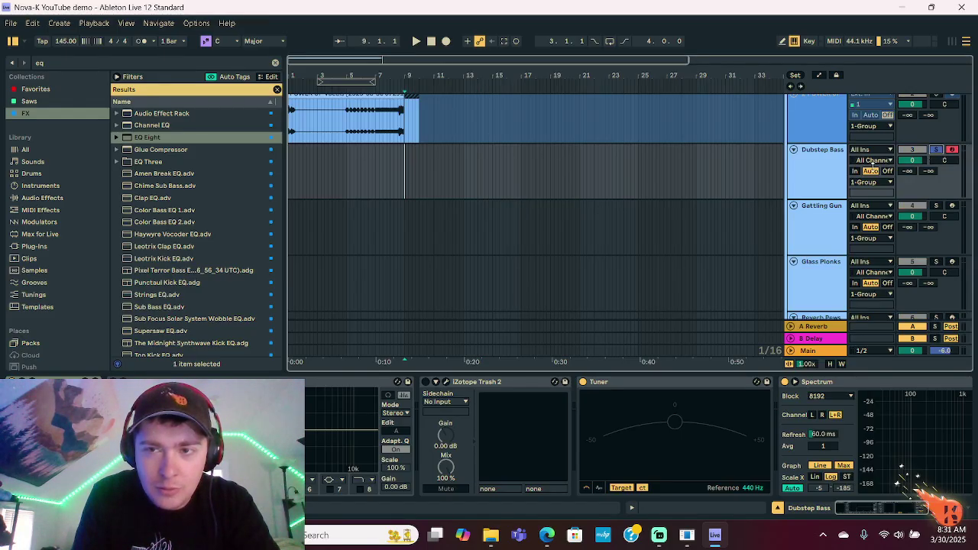
pyautogui.click(794, 180)
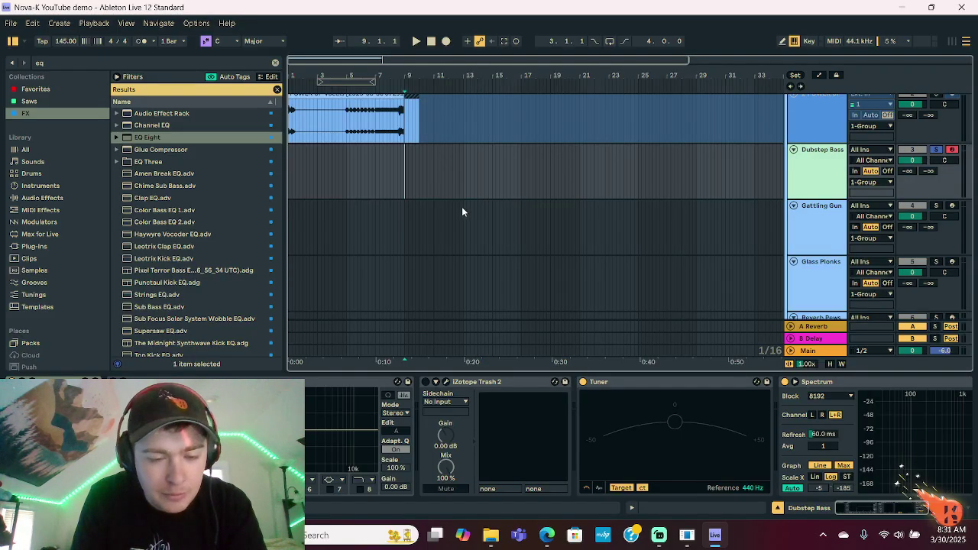
pyautogui.press('a')
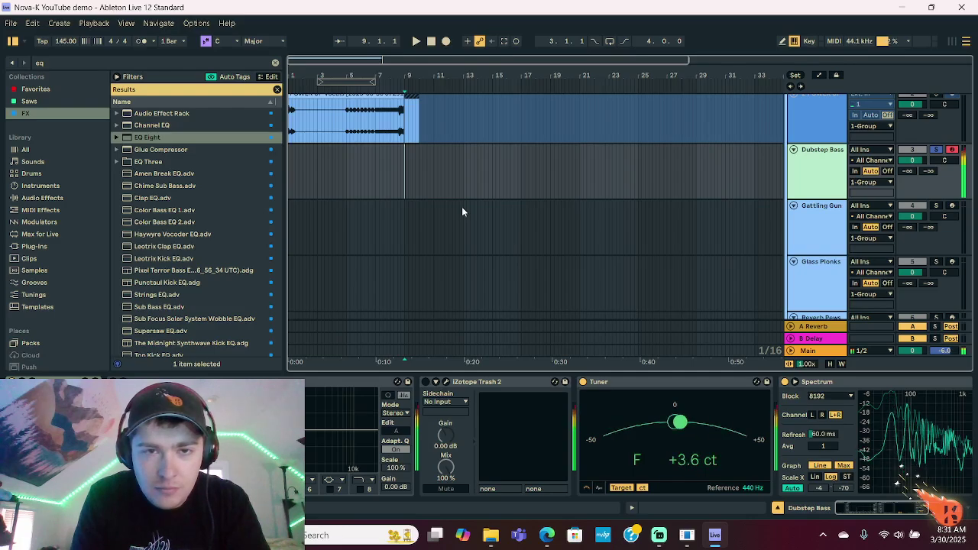
# - Open the Dubstep Bass track's Serum 2 instrument and check oscillator C's bleepy mess sample and type, keeping Spectral
pyautogui.click(465, 169)
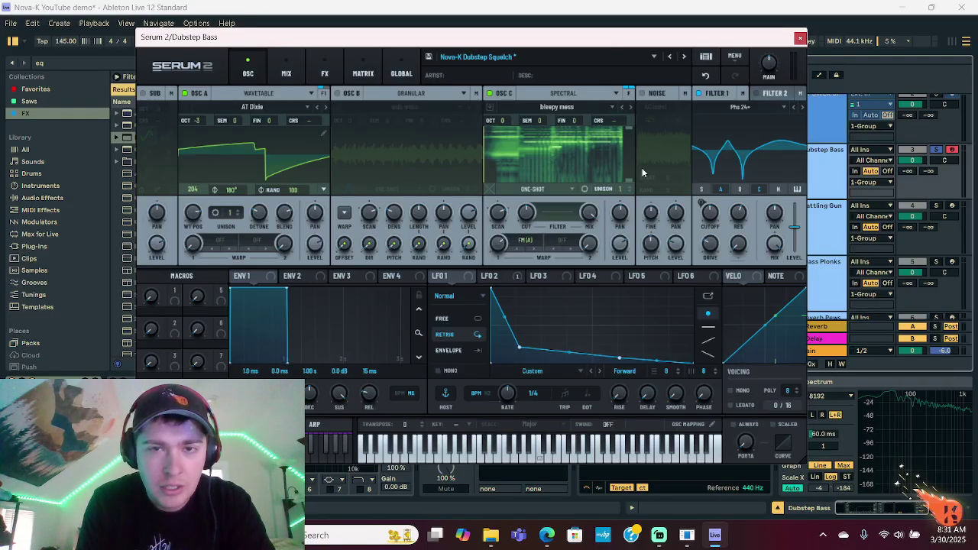
pyautogui.click(564, 108)
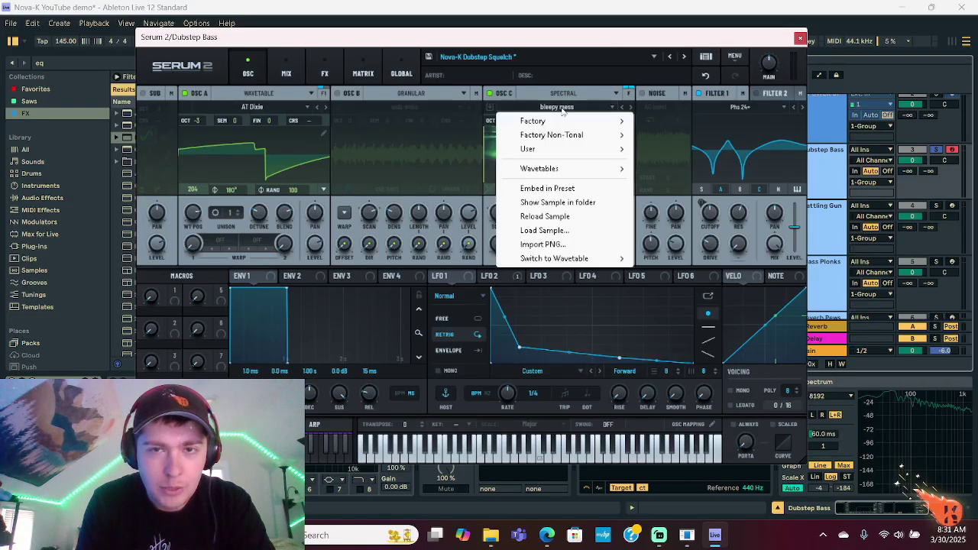
pyautogui.click(563, 93)
pyautogui.click(563, 93)
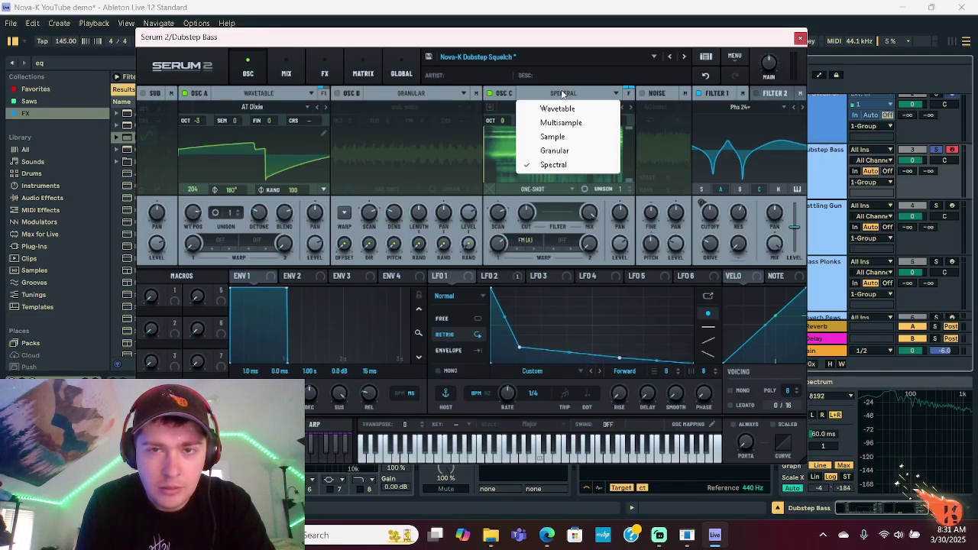
pyautogui.click(569, 166)
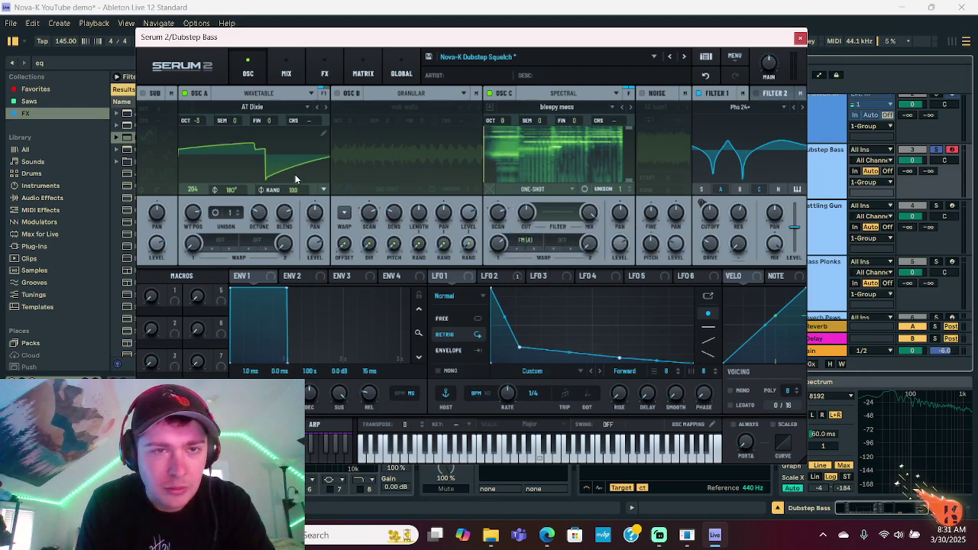
# - Browse oscillator A's S2 Tables analog wavetables and pick AT Dixie
pyautogui.click(275, 115)
pyautogui.moveTo(258, 148)
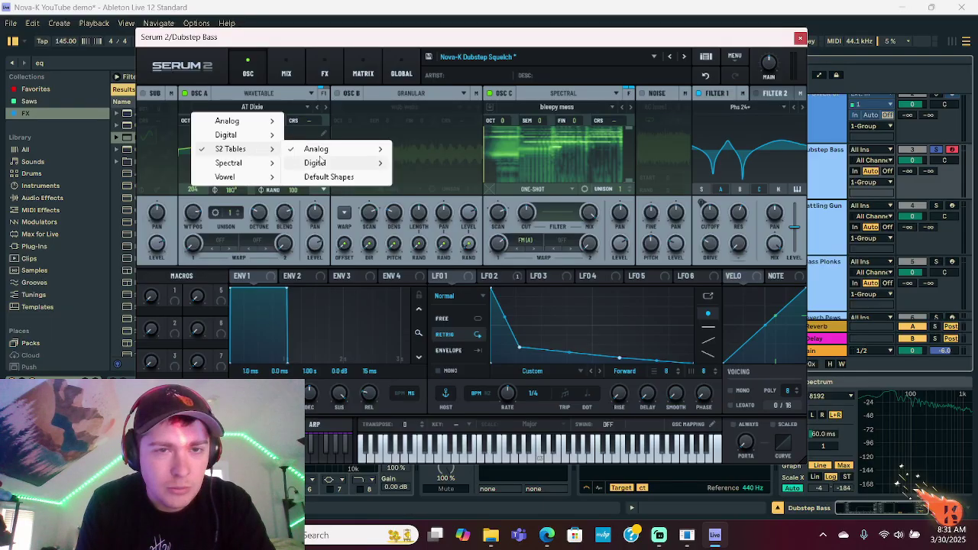
pyautogui.moveTo(320, 151)
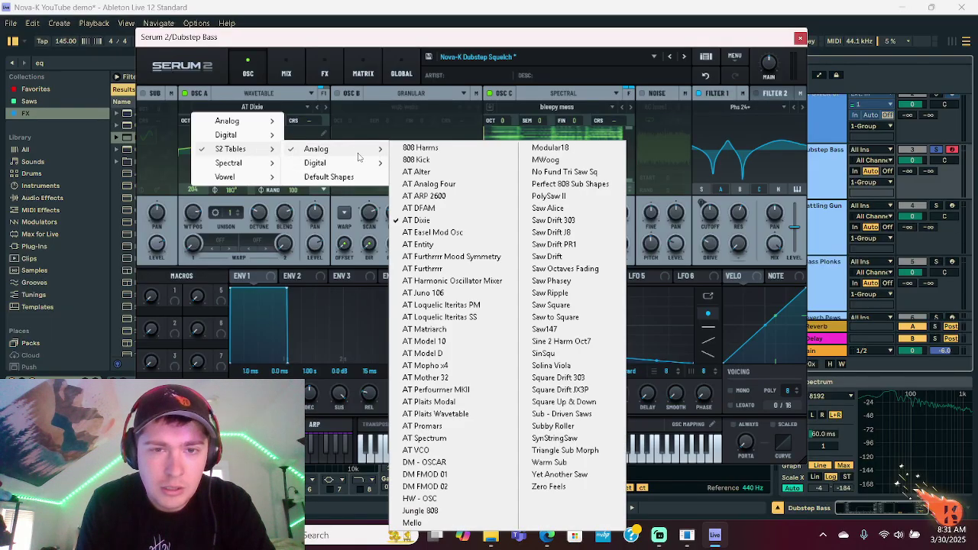
pyautogui.click(415, 221)
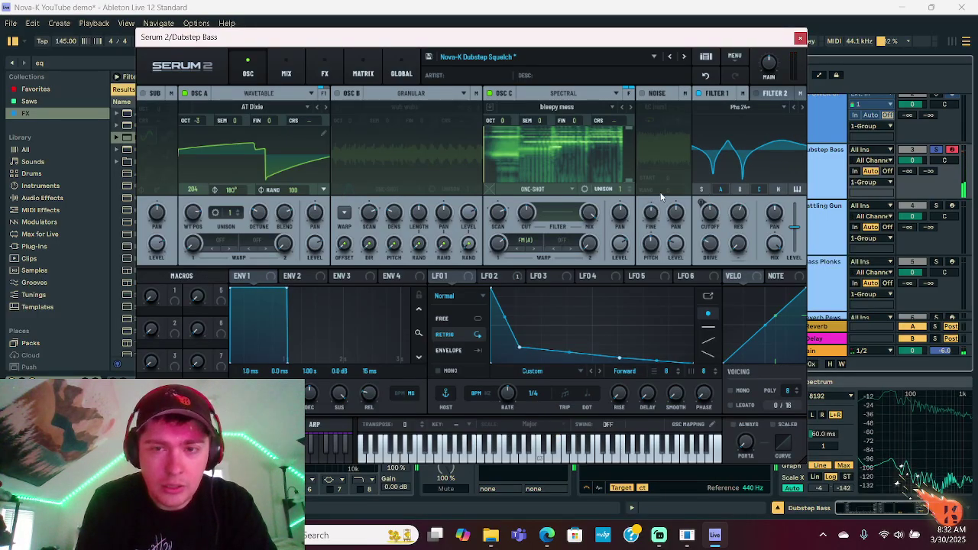
# - Show LFO 2's curve and inspect the Filter 1 and Filter 2 settings
pyautogui.click(490, 278)
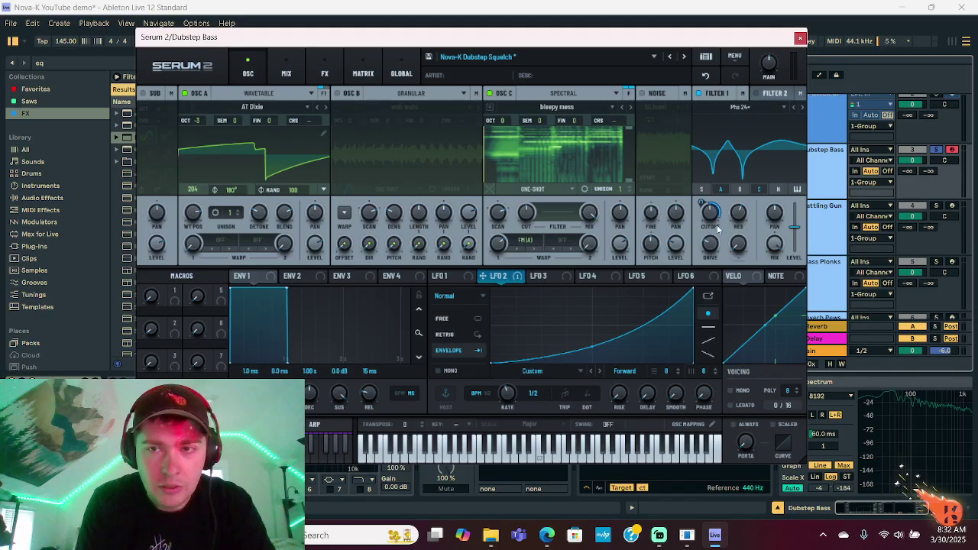
pyautogui.click(774, 94)
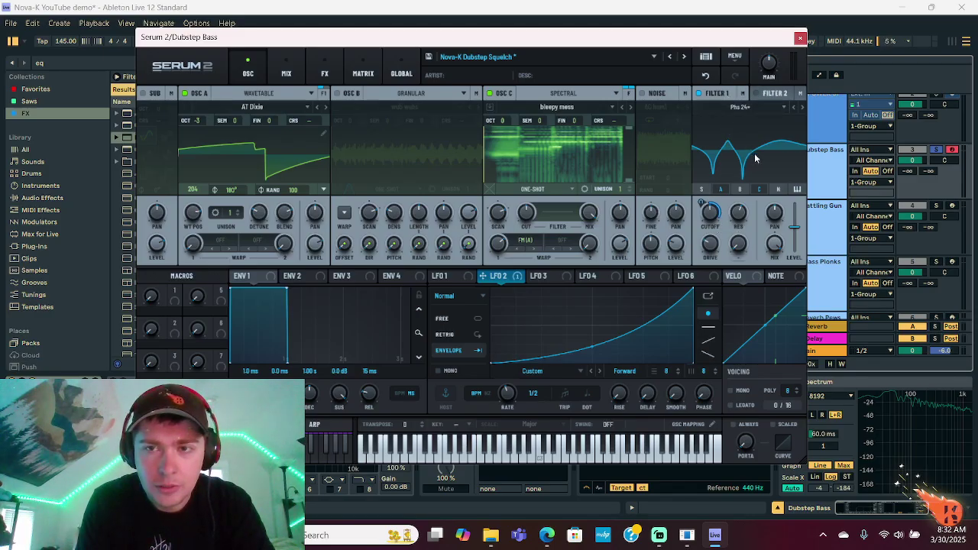
pyautogui.click(774, 94)
pyautogui.click(721, 94)
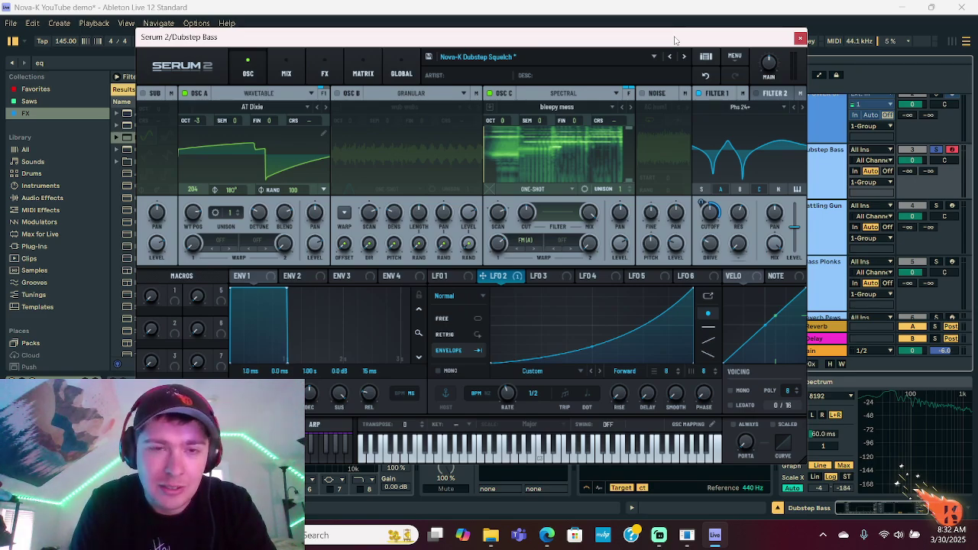
# - Open Serum 2's effects chain and look through the Bode module's factory presets without loading one
pyautogui.click(289, 71)
pyautogui.click(327, 71)
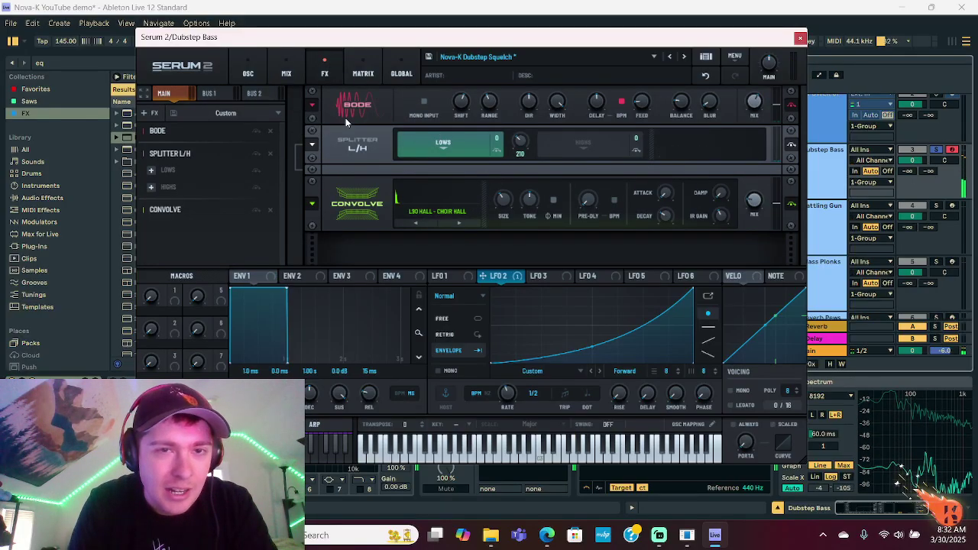
pyautogui.click(307, 107)
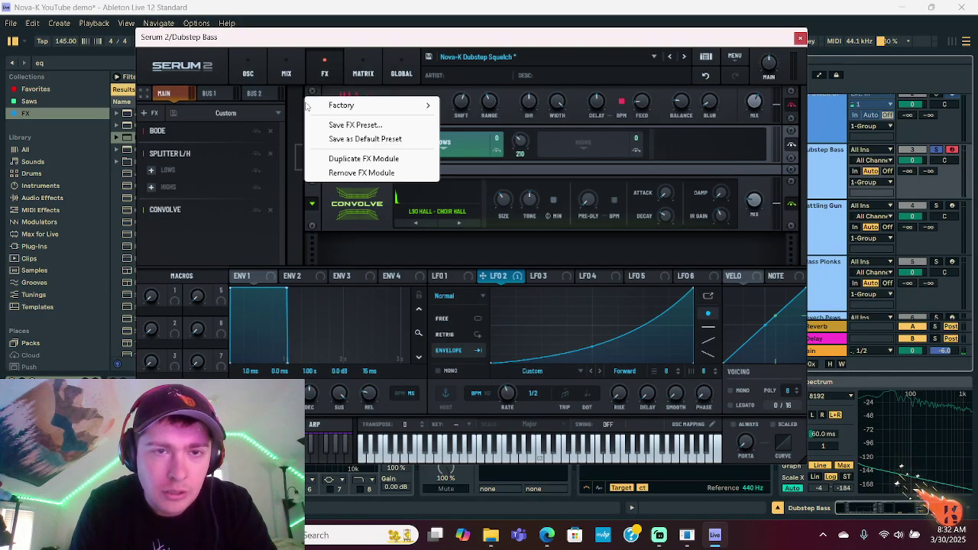
pyautogui.click(388, 40)
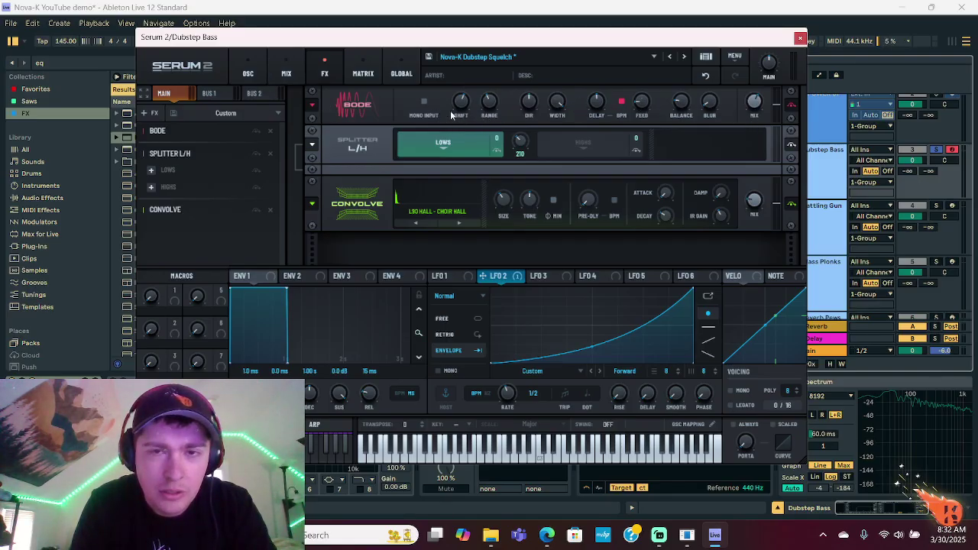
pyautogui.click(313, 109)
pyautogui.moveTo(350, 109)
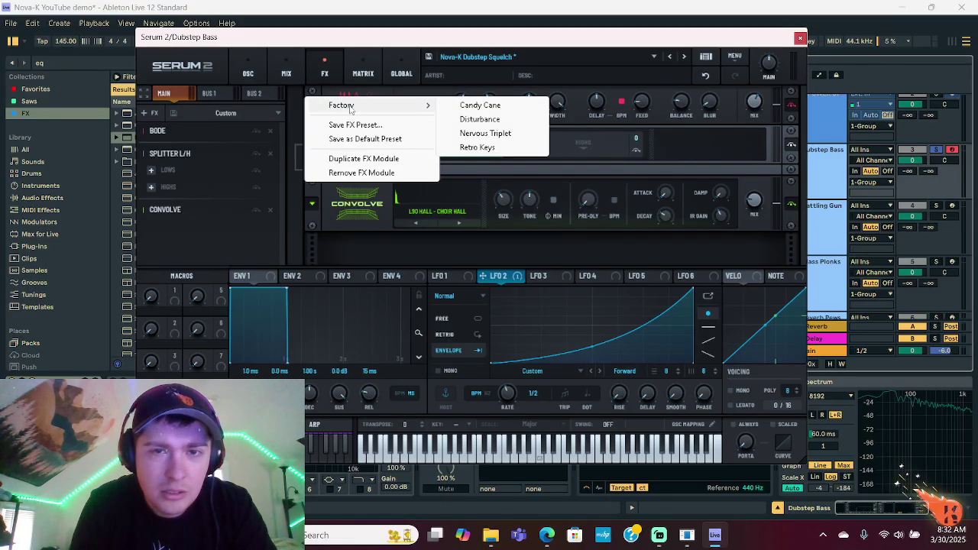
pyautogui.click(345, 43)
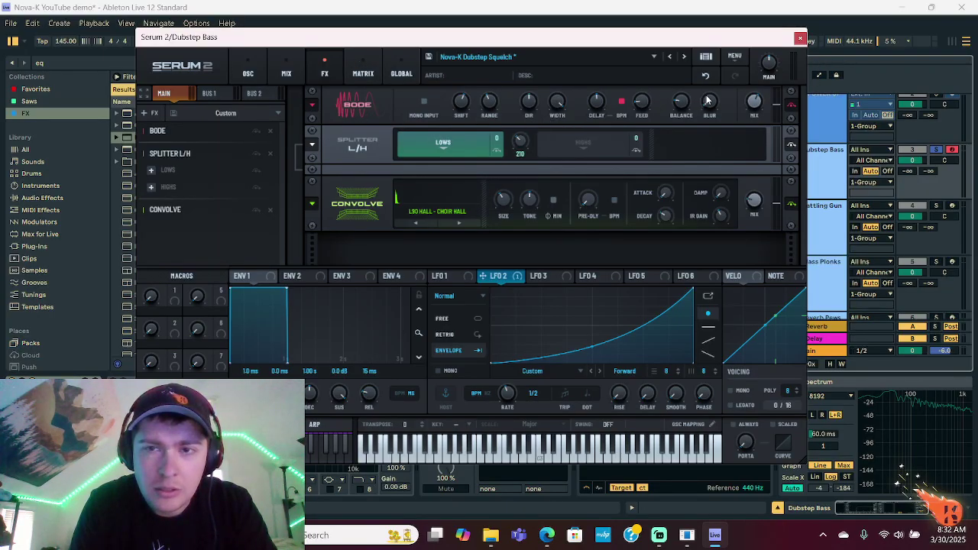
# - Try the sound with the Bode effect's mix at 0%, and undo that change
pyautogui.moveTo(755, 100); pyautogui.dragTo(754, 126)
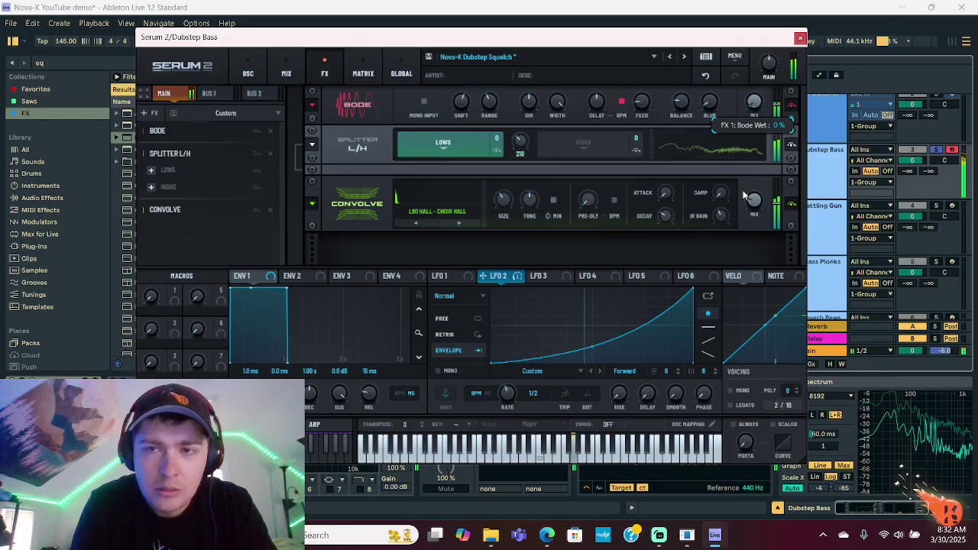
pyautogui.hotkey('ctrl', 'z')
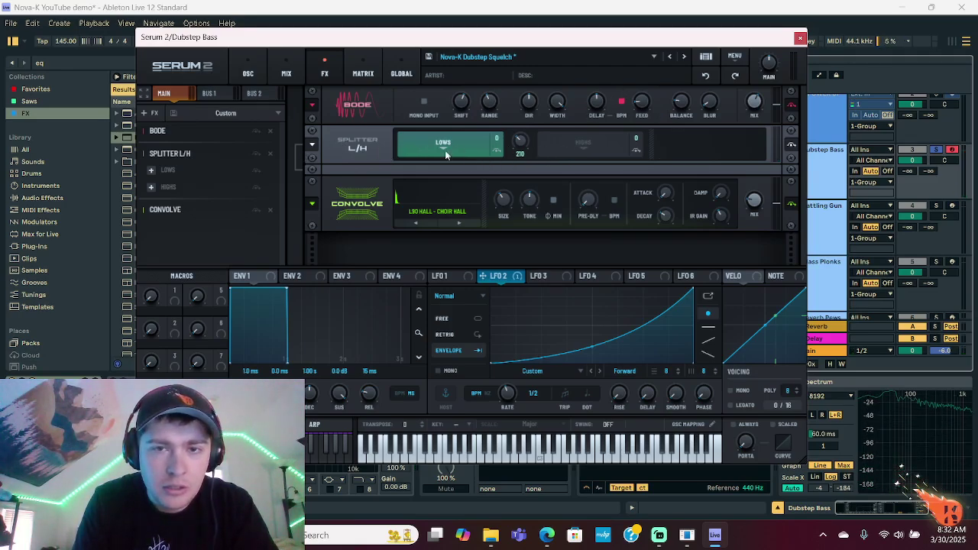
# - Compare the L/H splitter's Lows and Highs bands, and move the Convolve effect into the Lows band
pyautogui.click(554, 143)
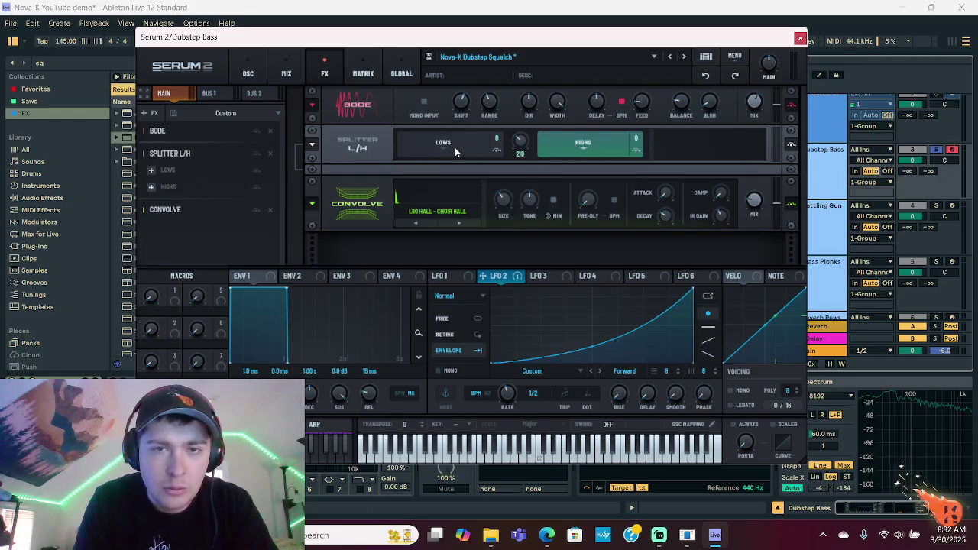
pyautogui.click(455, 146)
pyautogui.click(585, 143)
pyautogui.click(454, 144)
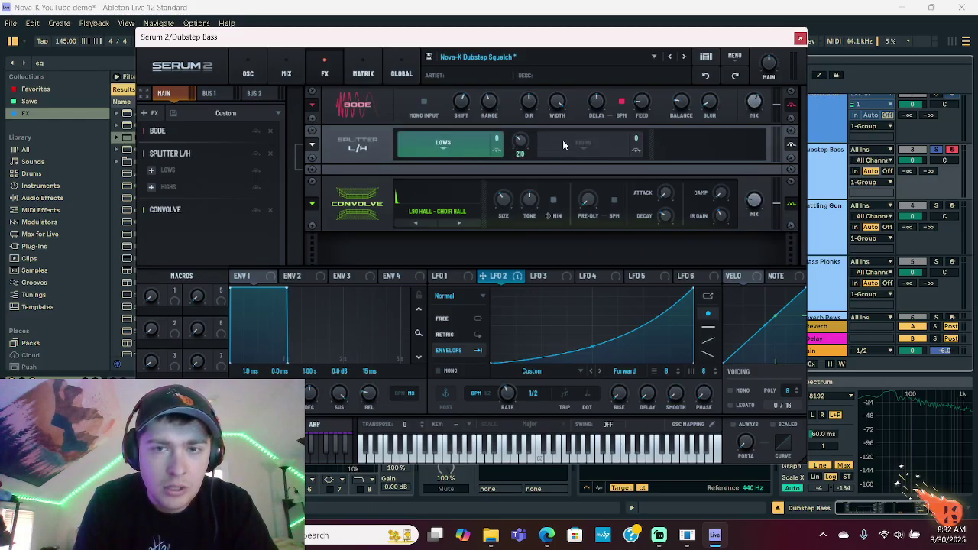
pyautogui.click(575, 143)
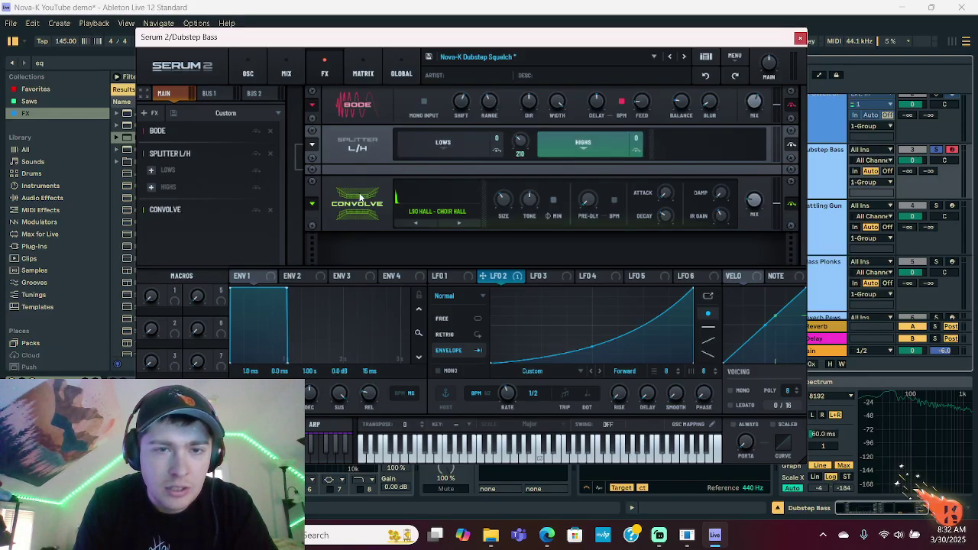
pyautogui.moveTo(160, 209); pyautogui.dragTo(175, 187)
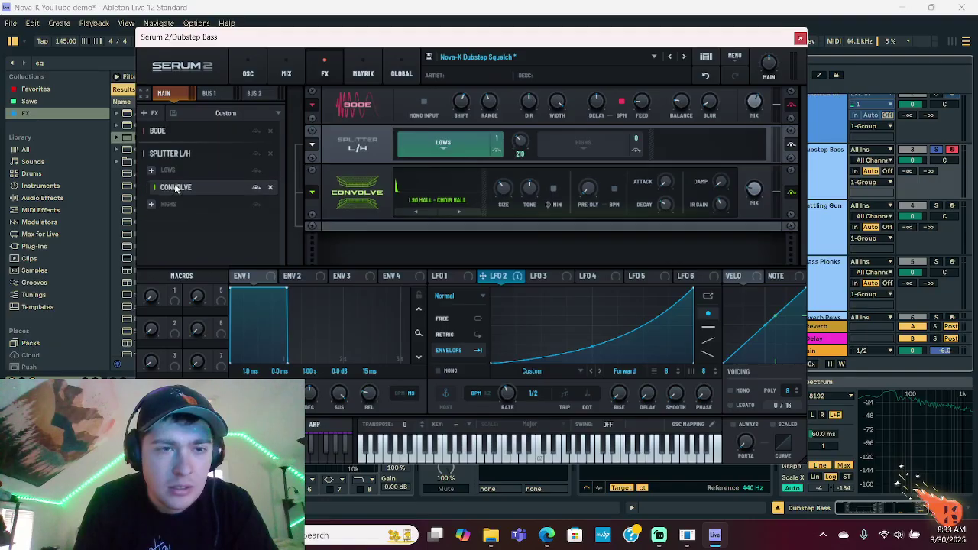
# - Try Convolve's L90 Room - Large Chamber impulse with size and decay adjustments, ending on L90 Room - Large Room
pyautogui.click(451, 183)
pyautogui.moveTo(454, 216)
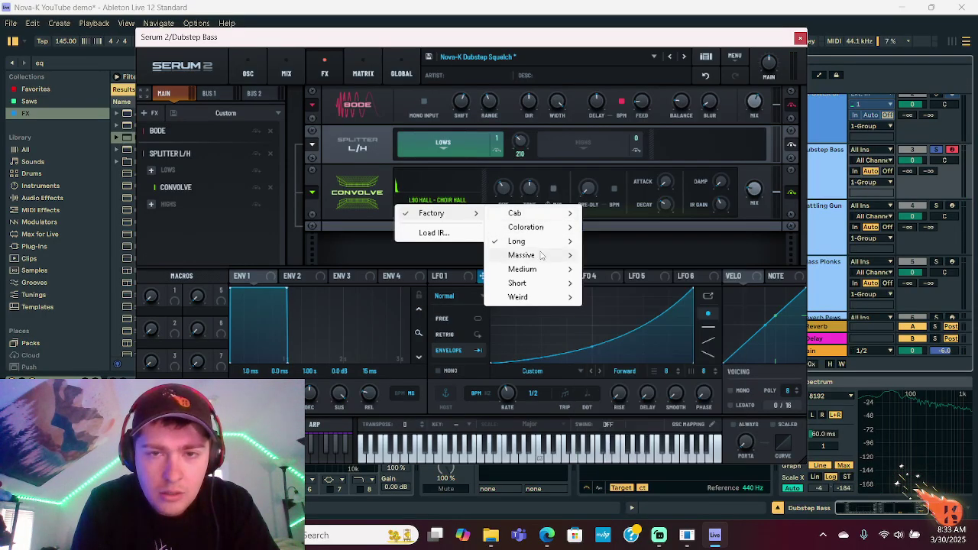
pyautogui.moveTo(544, 255)
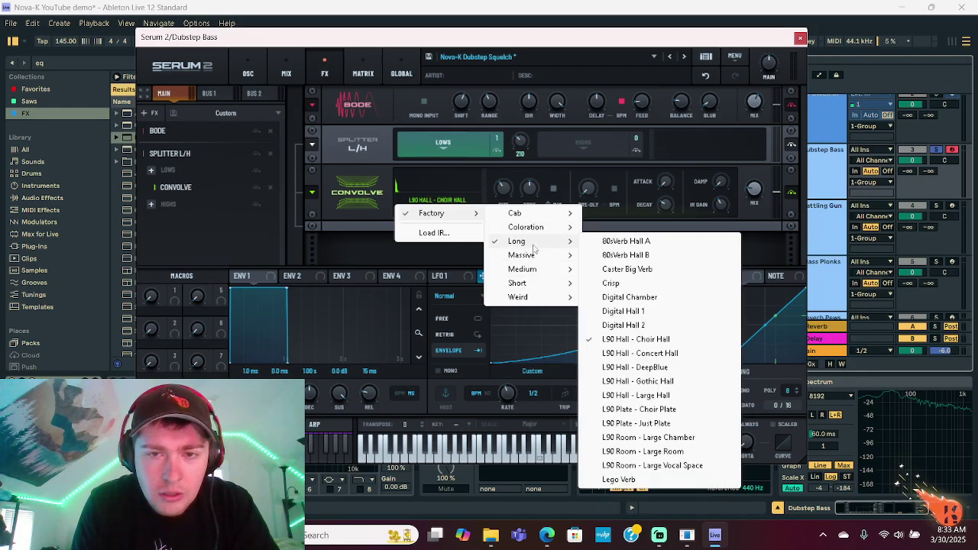
pyautogui.click(648, 437)
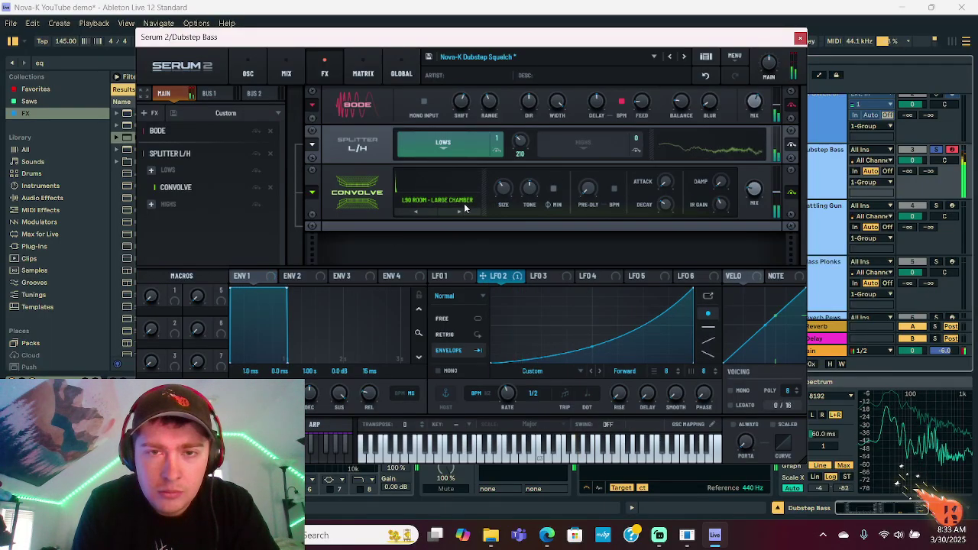
pyautogui.moveTo(504, 189)
pyautogui.mouseDown()
pyautogui.moveTo(514, 159)
pyautogui.moveTo(504, 198)
pyautogui.mouseUp()
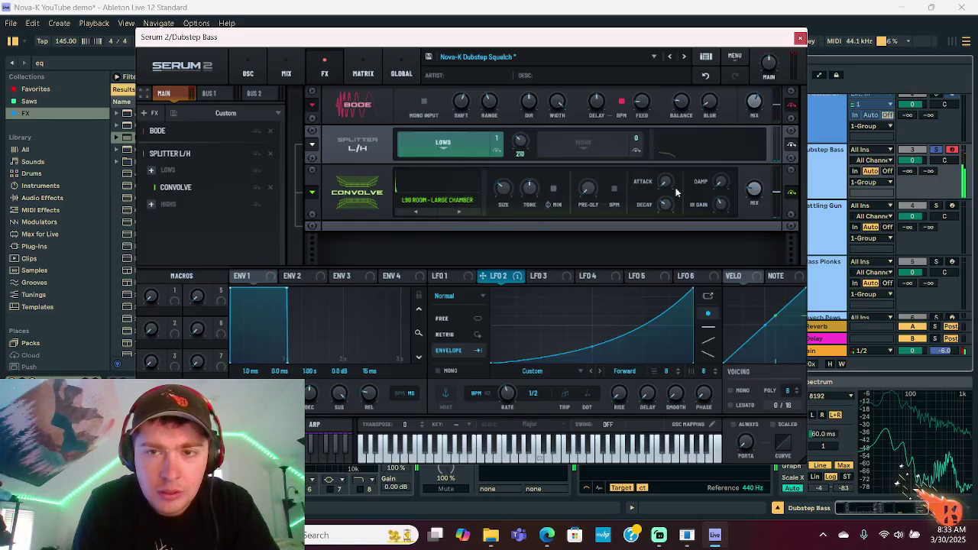
pyautogui.moveTo(673, 208); pyautogui.dragTo(687, 183)
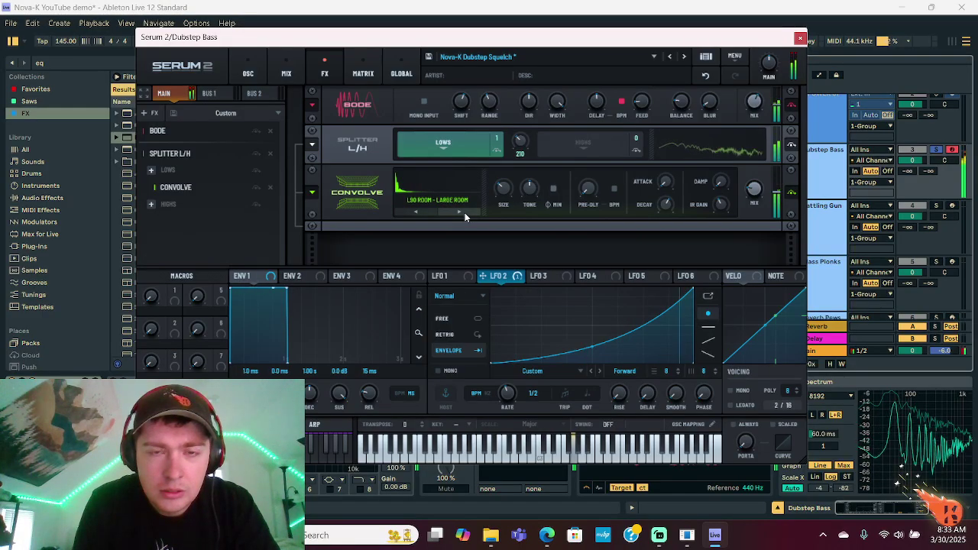
# - Return to the oscillator page and close Serum 2, and solo and record-arm the Gattling Gun track
pyautogui.click(248, 68)
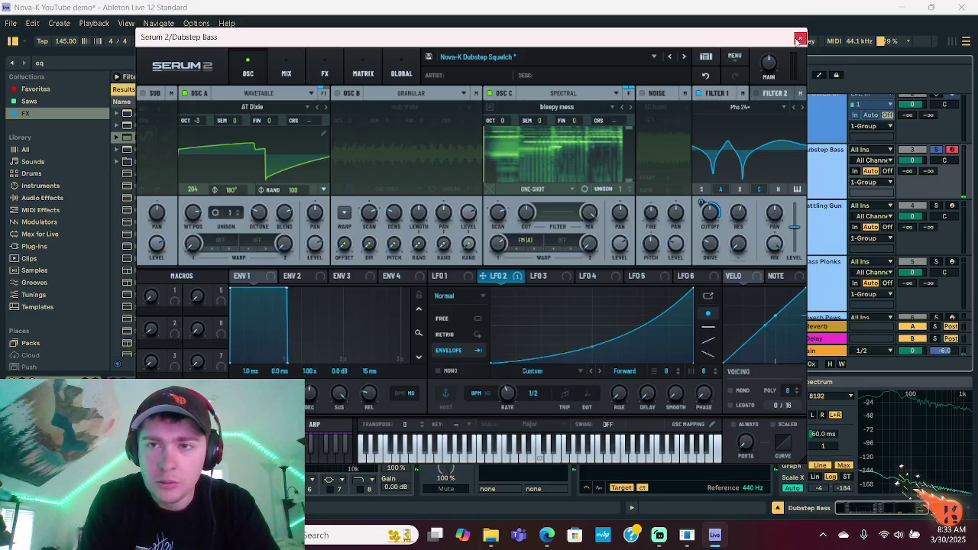
pyautogui.click(799, 38)
pyautogui.scroll(-3, 479, 187)
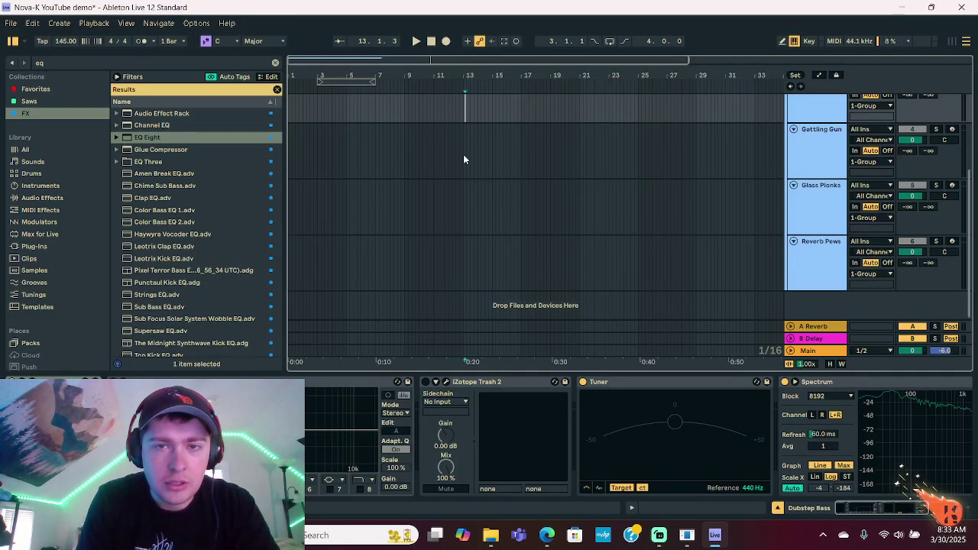
pyautogui.click(463, 159)
pyautogui.scroll(2, 478, 166)
pyautogui.click(936, 180)
pyautogui.click(952, 180)
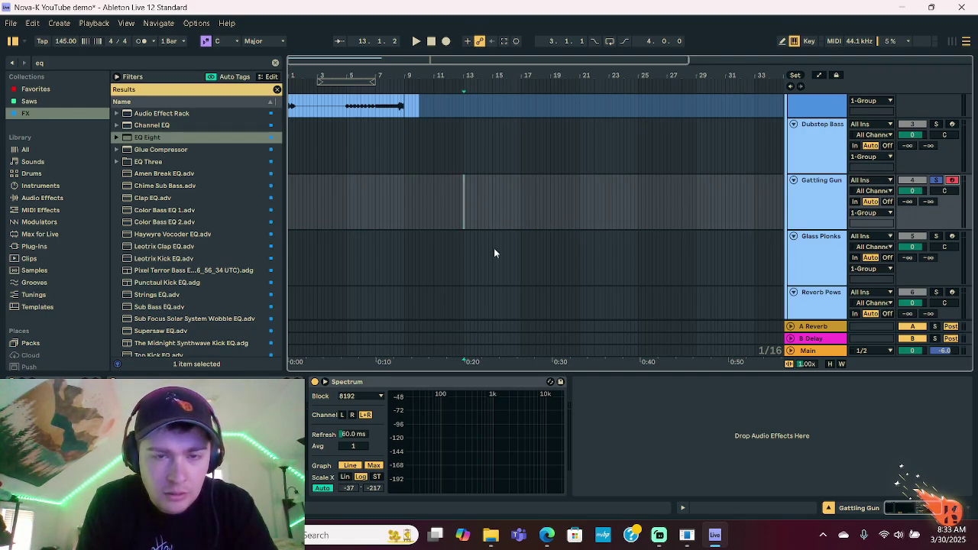
# - Solo and record-arm the Dubstep Bass track
pyautogui.click(464, 161)
pyautogui.scroll(2, 583, 290)
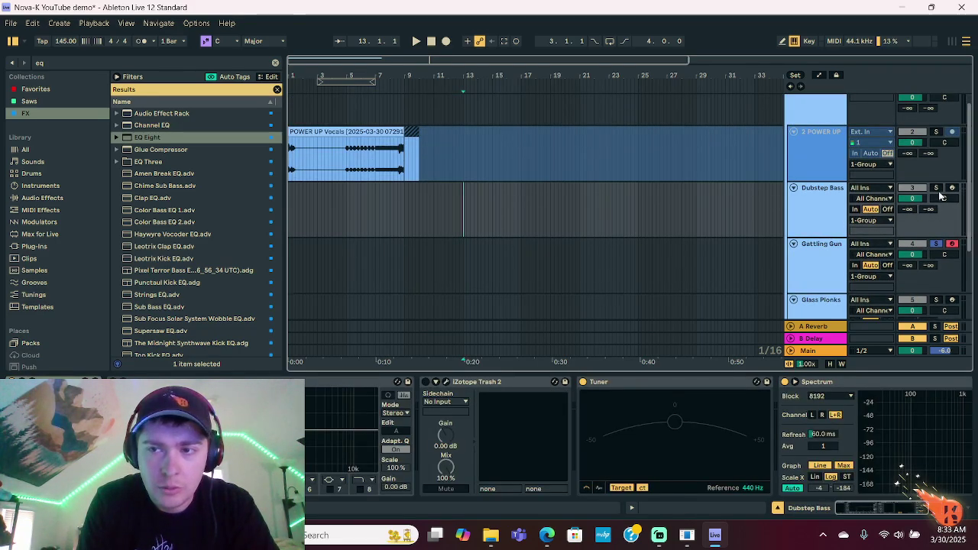
pyautogui.click(936, 187)
pyautogui.click(951, 187)
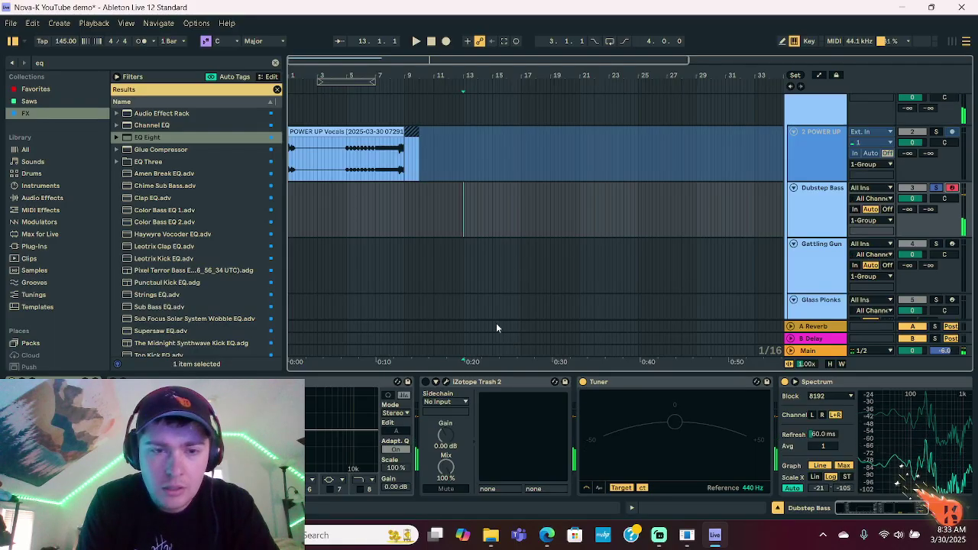
# - Turn on the EQ Eight and iZotope Trash 2 effects on the Dubstep Bass track
pyautogui.click(902, 466)
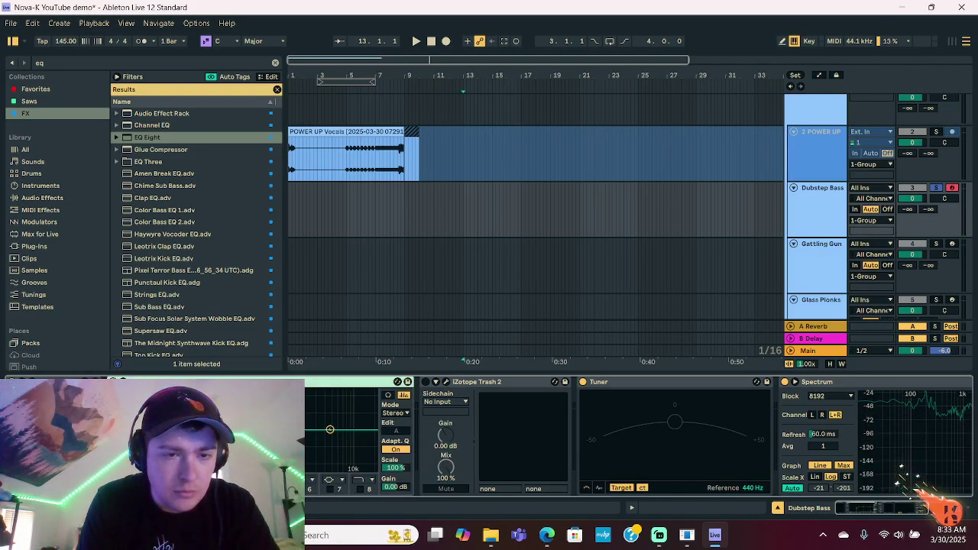
pyautogui.click(425, 382)
pyautogui.click(491, 388)
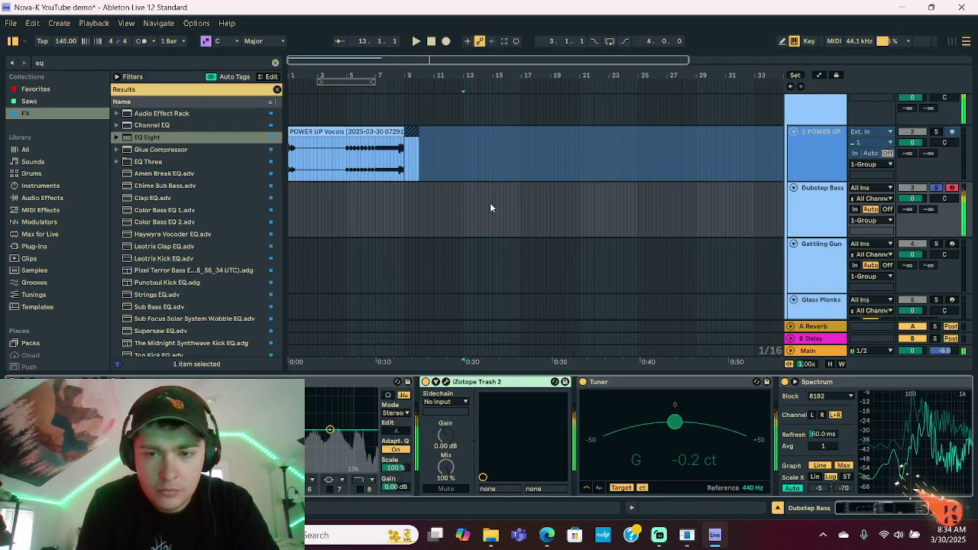
# - Solo and record-arm the Gattling Gun track
pyautogui.scroll(-2, 489, 203)
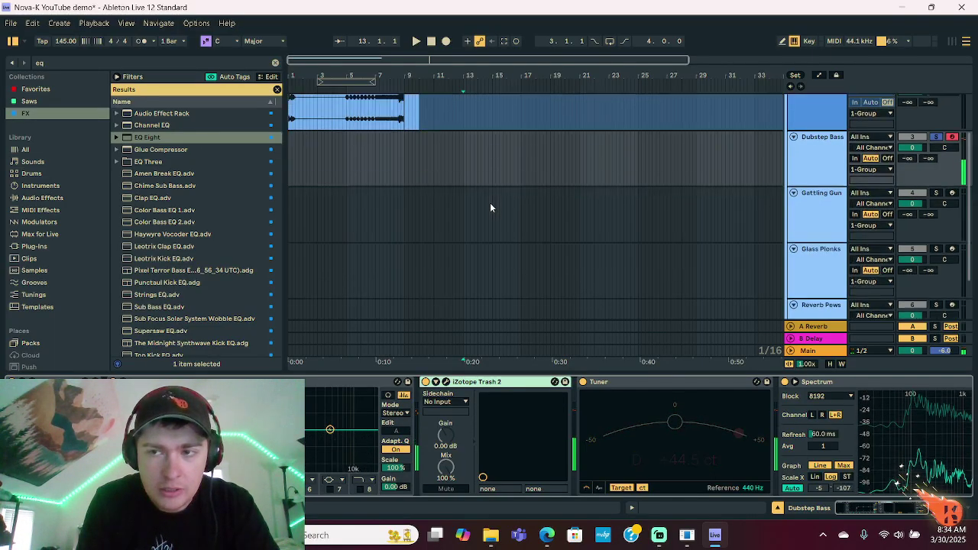
pyautogui.click(488, 201)
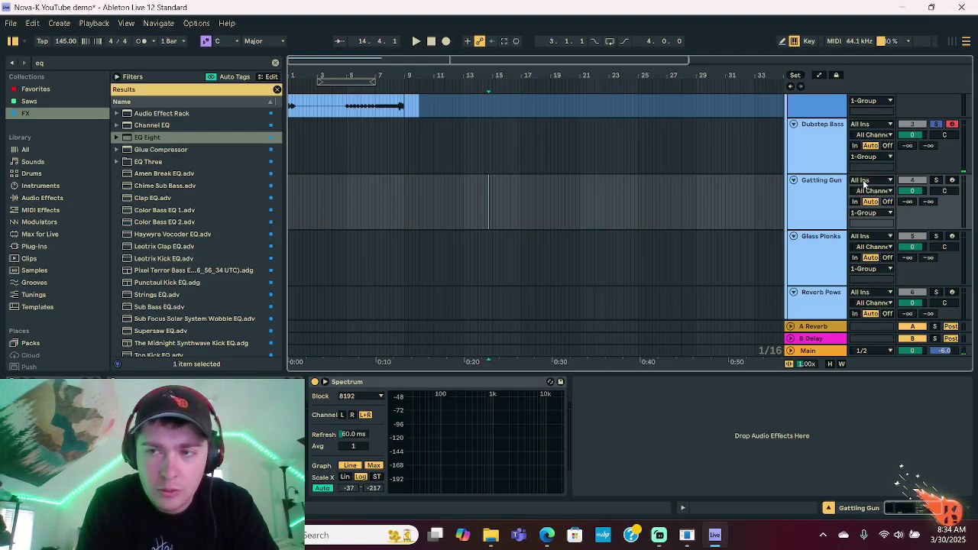
pyautogui.click(951, 181)
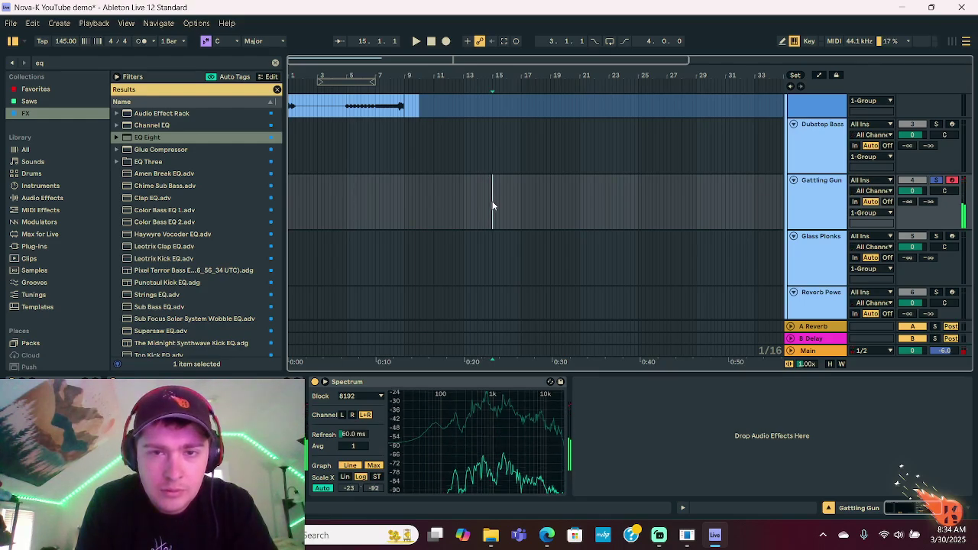
pyautogui.scroll(1, 492, 203)
pyautogui.click(492, 204)
pyautogui.scroll(-3, 520, 213)
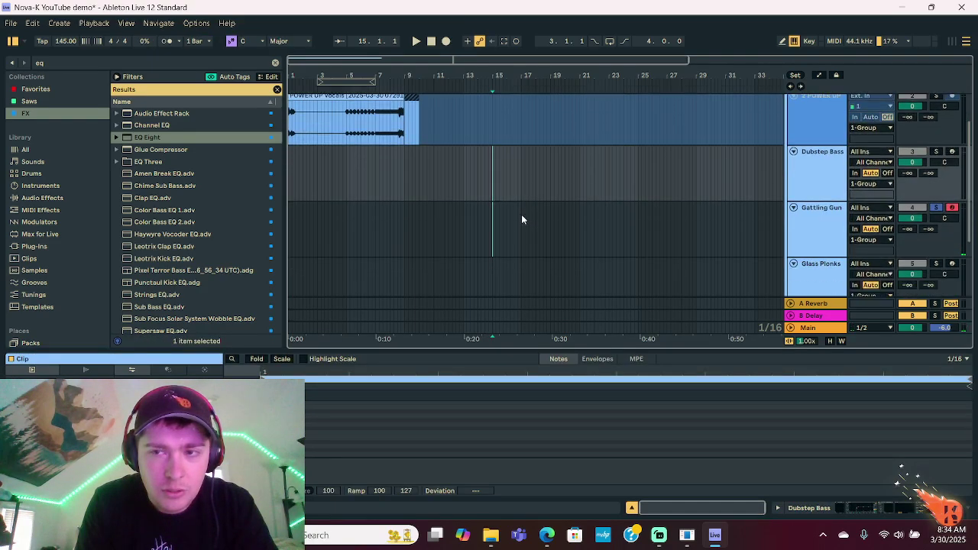
pyautogui.click(495, 198)
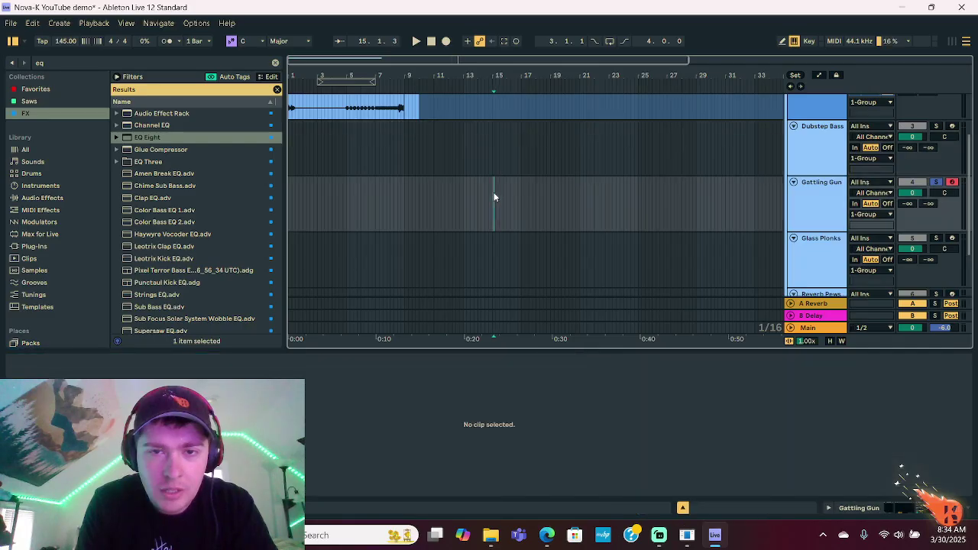
# - Open Serum 2 on the Gattling Gun track, look over its oscillators and Macro 1, and close the plugin
pyautogui.click(856, 507)
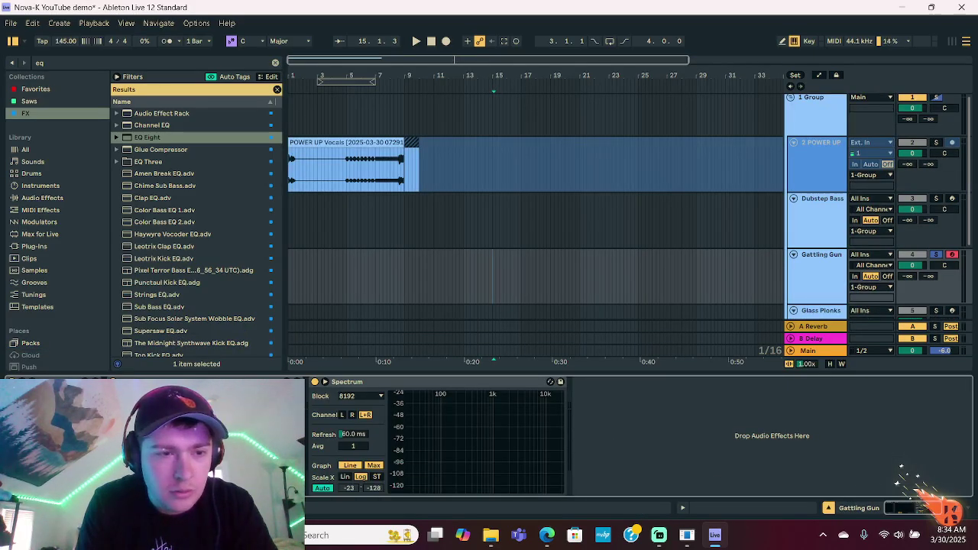
pyautogui.hotkey('ctrl', 'alt', 'p')
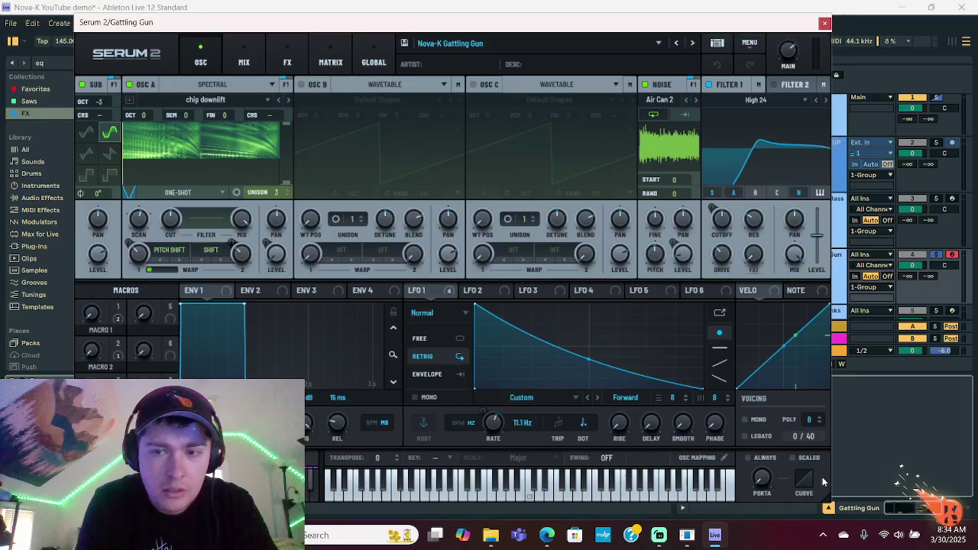
pyautogui.click(657, 538)
pyautogui.click(655, 539)
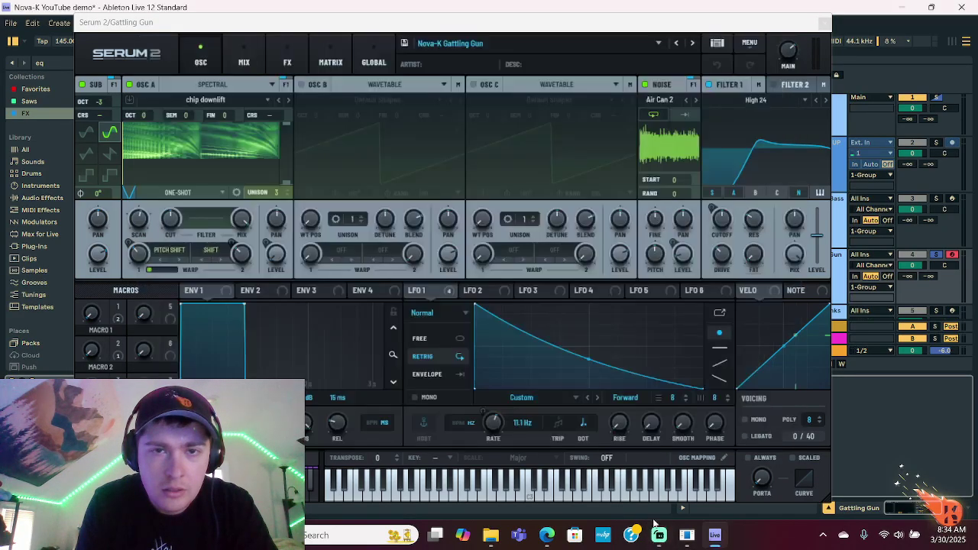
pyautogui.moveTo(454, 28); pyautogui.dragTo(495, 21)
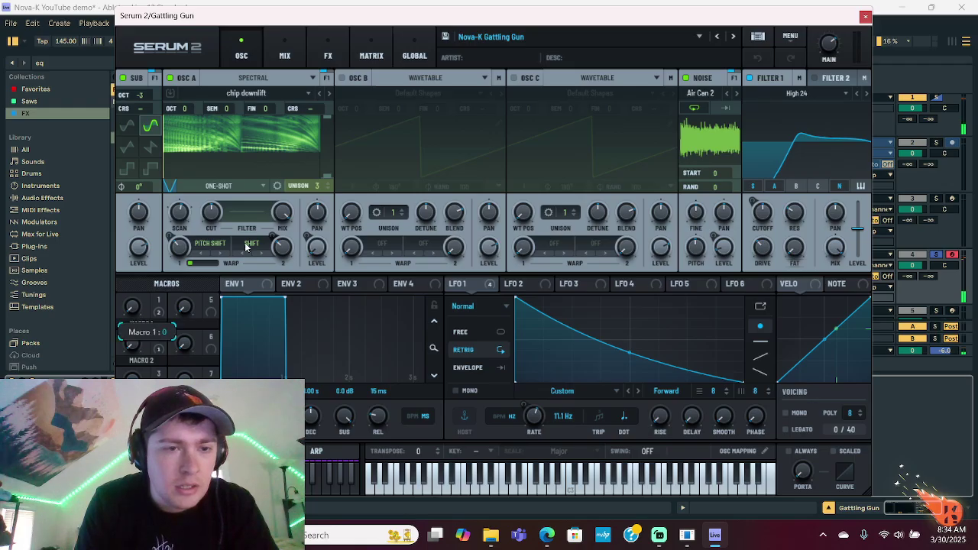
pyautogui.click(865, 16)
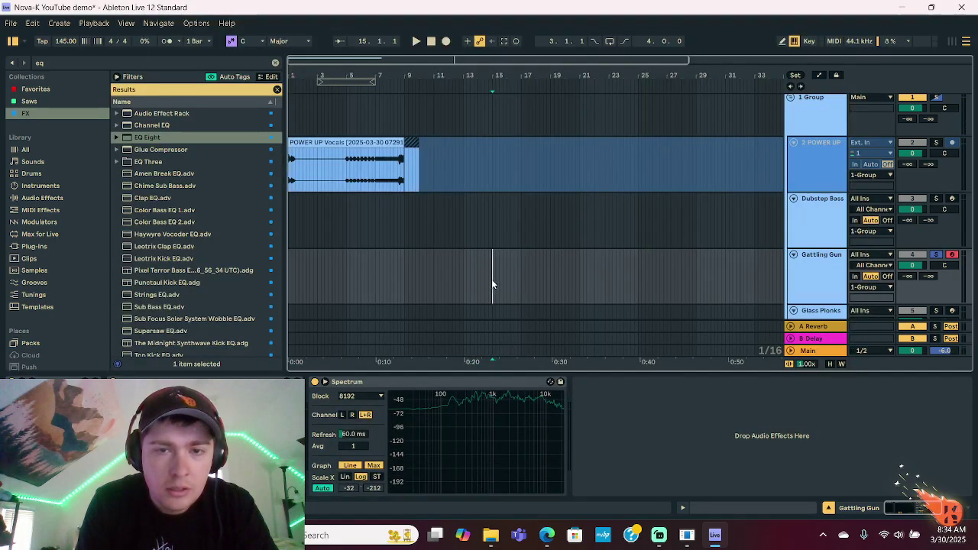
# - Create an empty MIDI clip on the Gattling Gun track running from bar 15 to bar 18
pyautogui.click(491, 279)
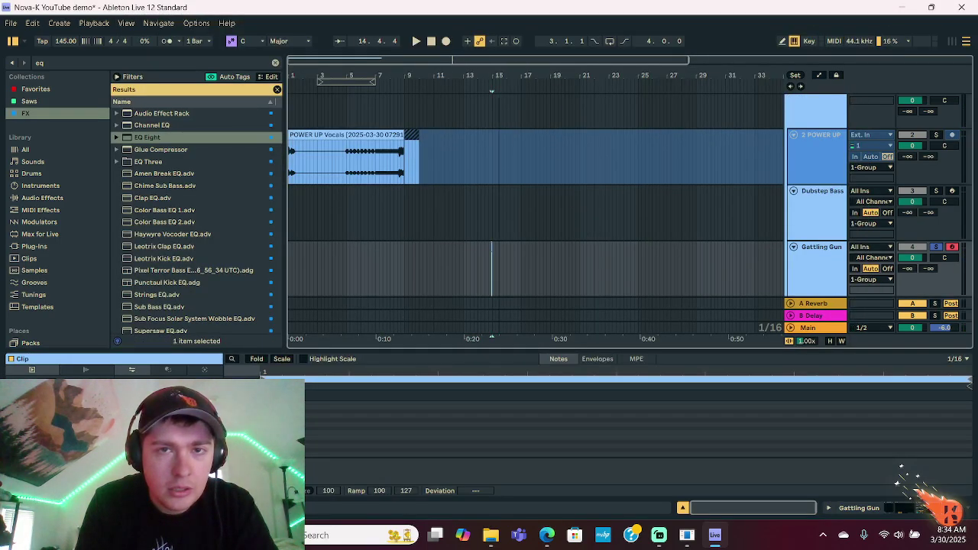
pyautogui.press('+')
pyautogui.press('+')
pyautogui.press('+')
pyautogui.moveTo(458, 247); pyautogui.dragTo(465, 247)
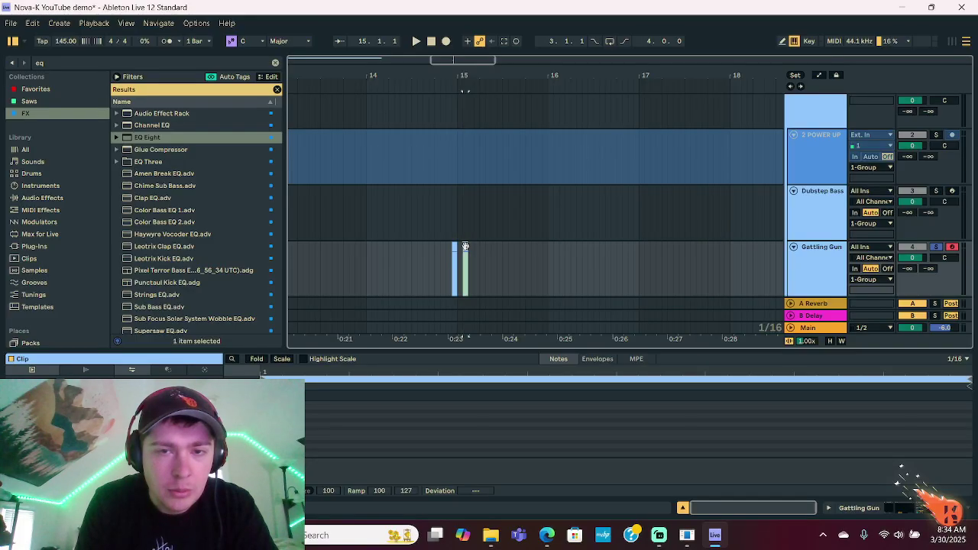
pyautogui.click(459, 250)
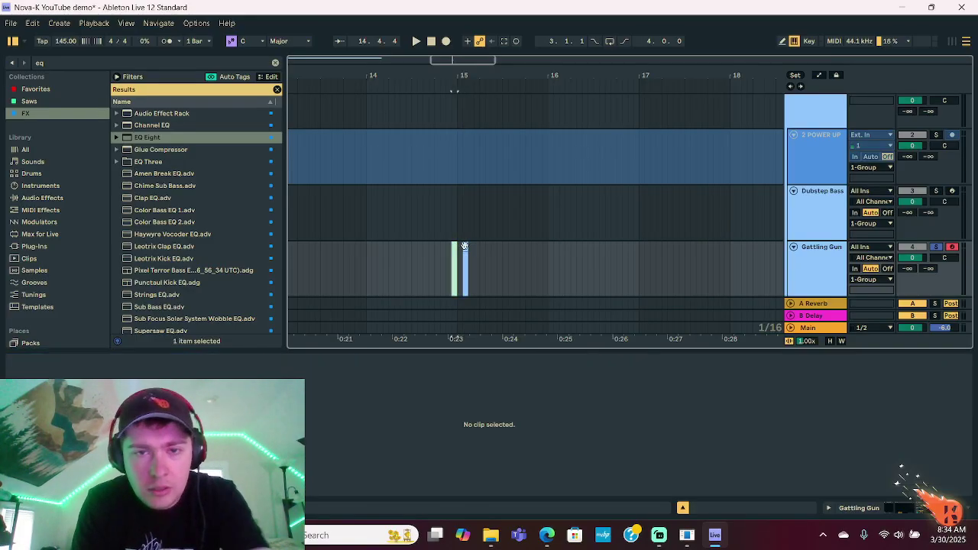
pyautogui.click(461, 250)
pyautogui.moveTo(461, 250); pyautogui.dragTo(457, 250)
pyautogui.click(459, 428)
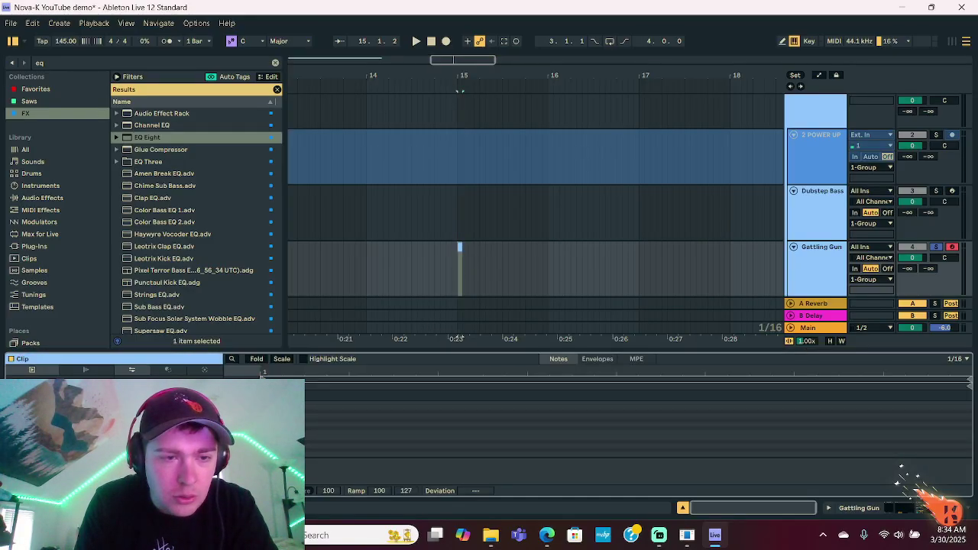
pyautogui.click(461, 247)
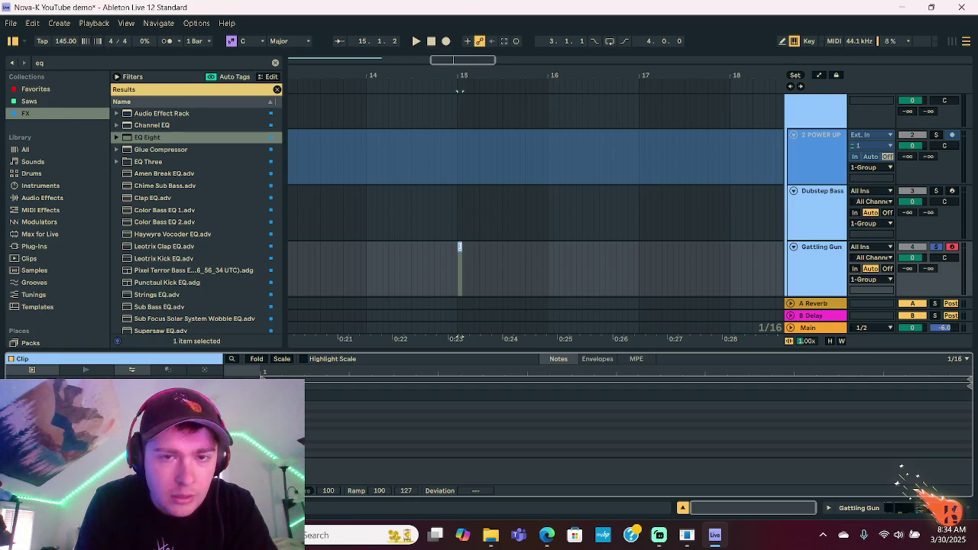
pyautogui.moveTo(459, 247); pyautogui.dragTo(729, 253)
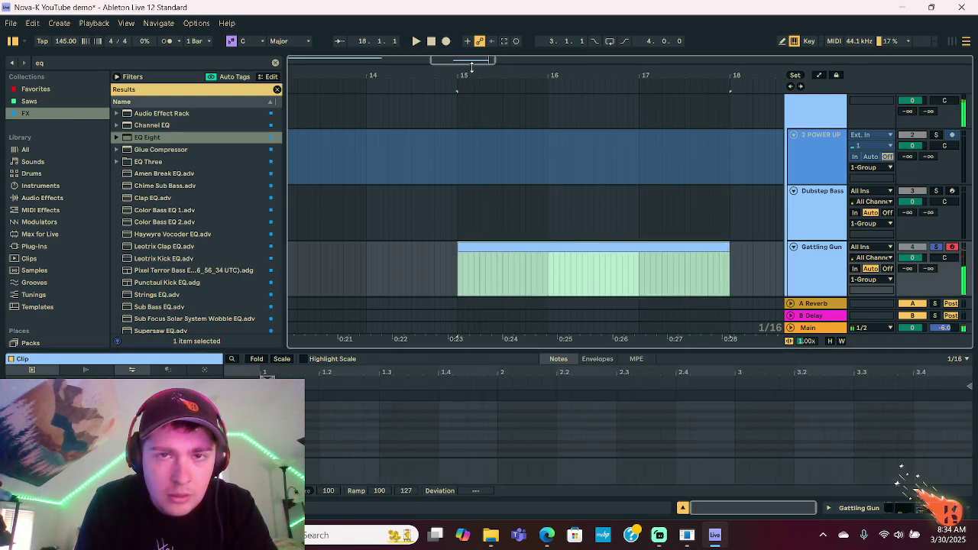
# - Move the Gattling Gun clip to start at bar 17 and shorten it to end at bar 19
pyautogui.moveTo(471, 68); pyautogui.dragTo(533, 198)
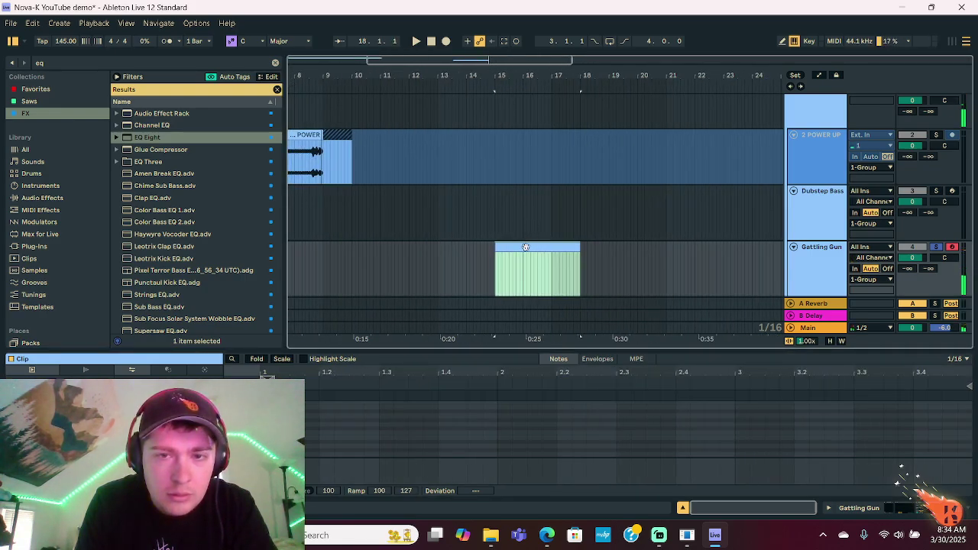
pyautogui.moveTo(526, 247); pyautogui.dragTo(583, 250)
pyautogui.moveTo(507, 61); pyautogui.dragTo(507, 42)
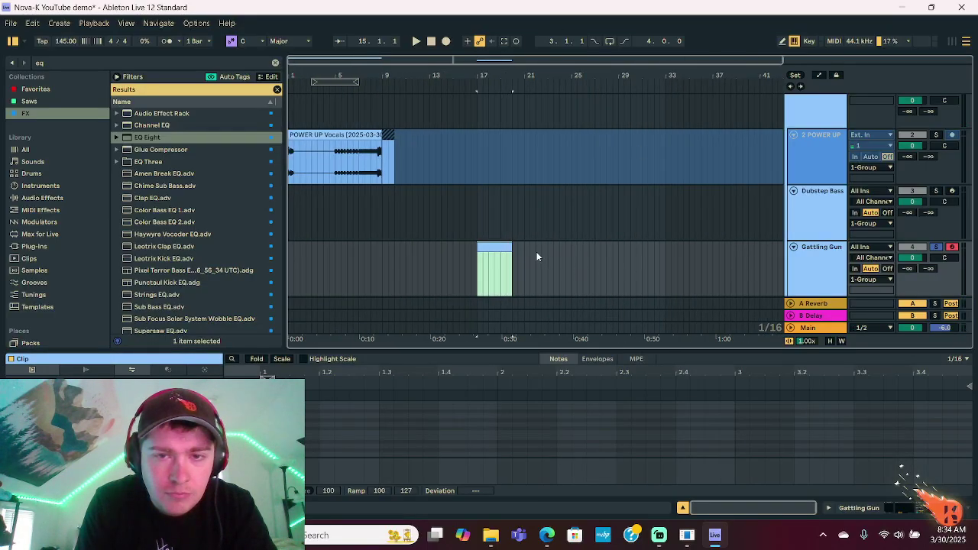
pyautogui.moveTo(512, 245)
pyautogui.mouseDown()
pyautogui.moveTo(524, 246)
pyautogui.moveTo(501, 247)
pyautogui.mouseUp()
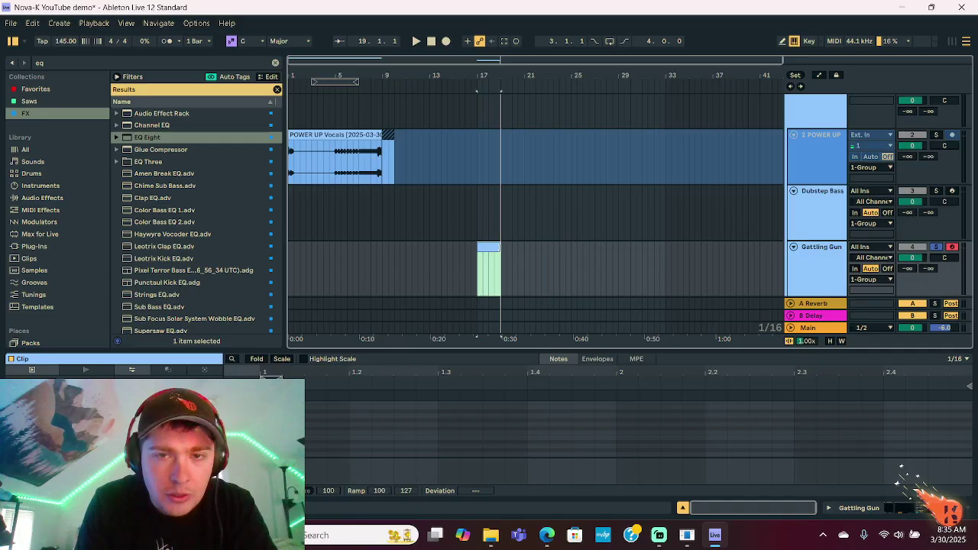
# - Add one sustained note across the whole Gattling Gun clip and play it back with the track's devices shown
pyautogui.click(333, 447)
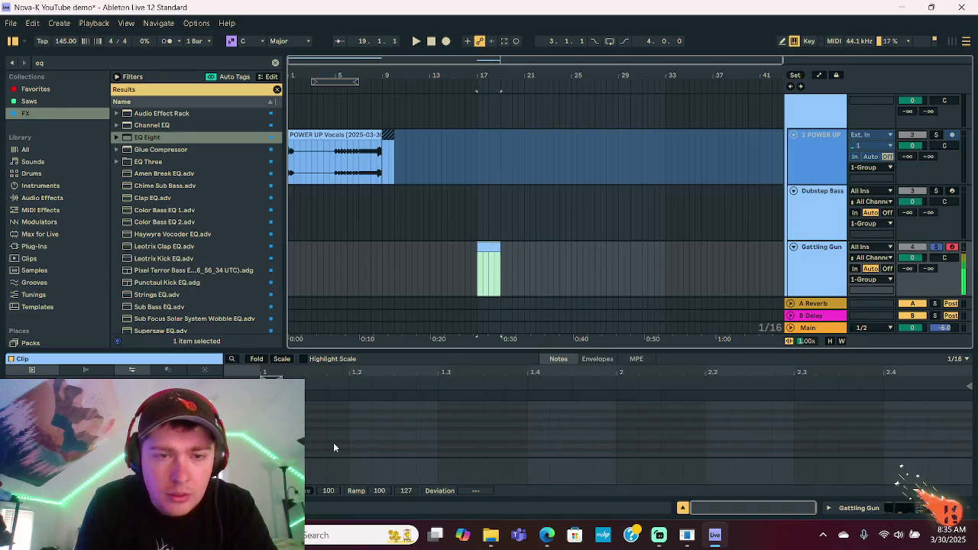
pyautogui.hotkey('ctrl', 'a')
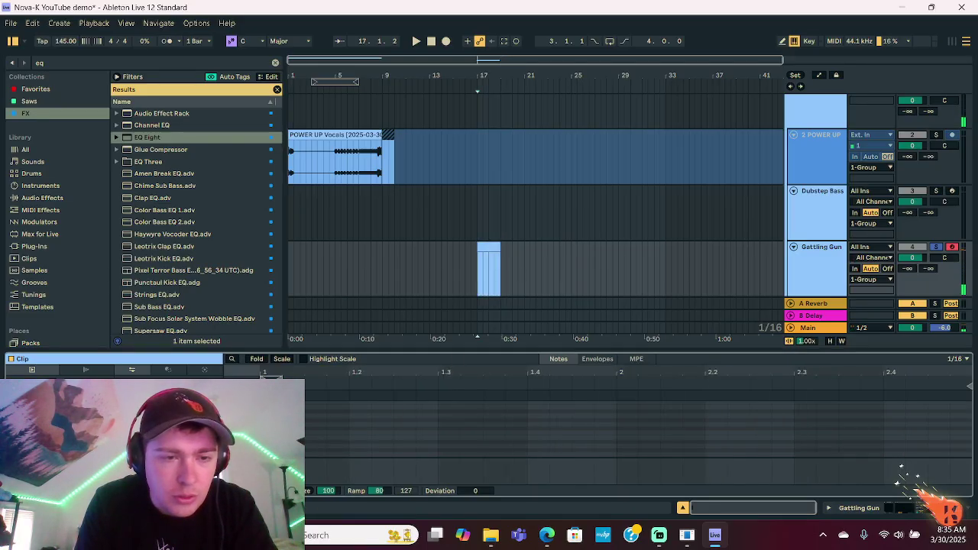
pyautogui.press('space')
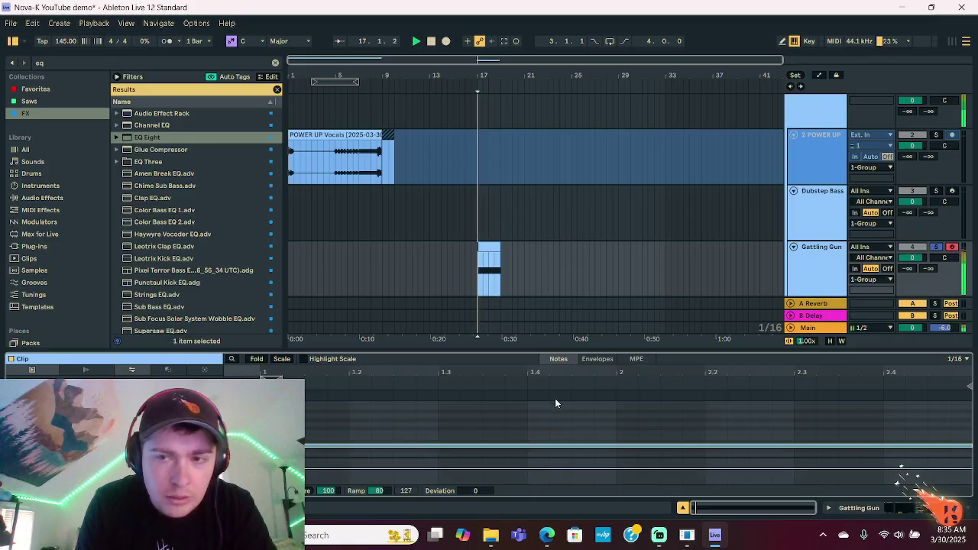
pyautogui.press('space')
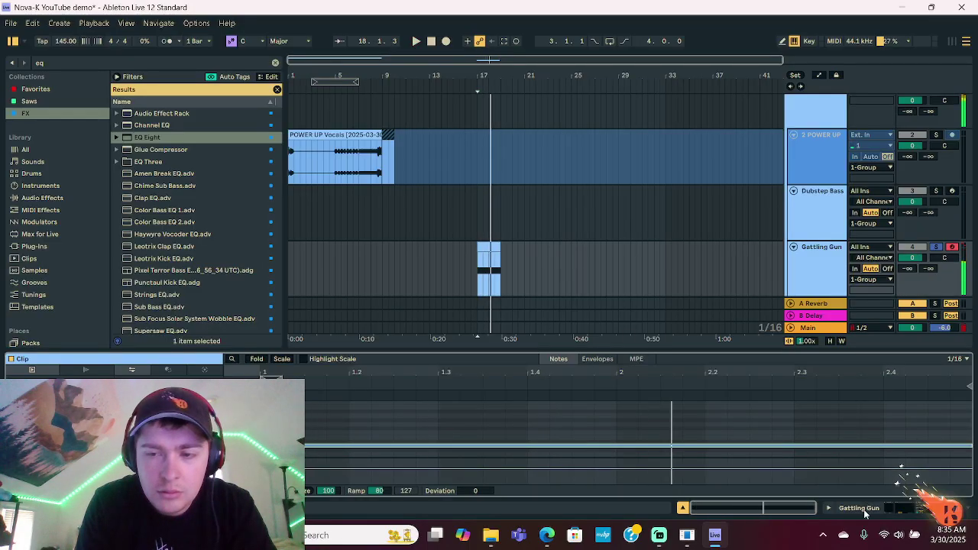
pyautogui.hotkey('shift', 'Tab')
pyautogui.click(487, 256)
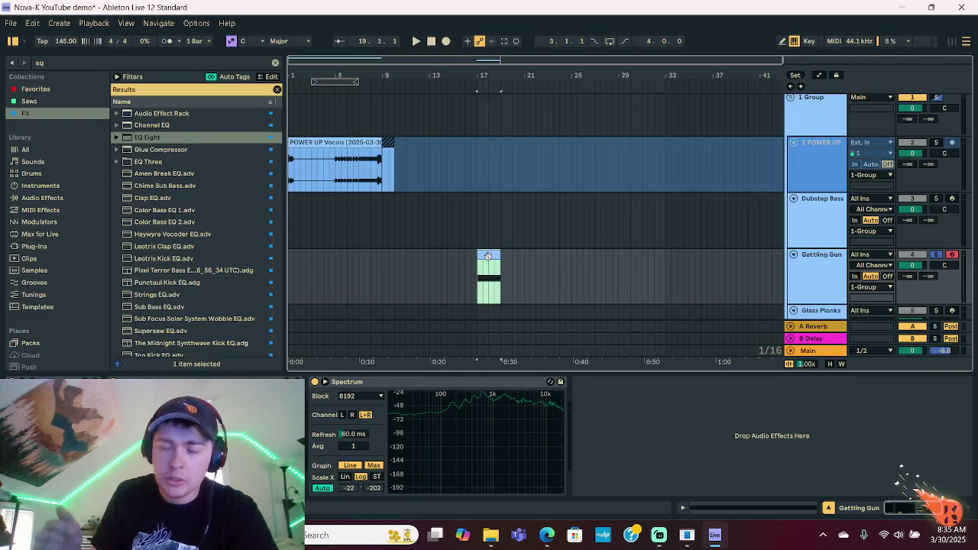
pyautogui.press('space')
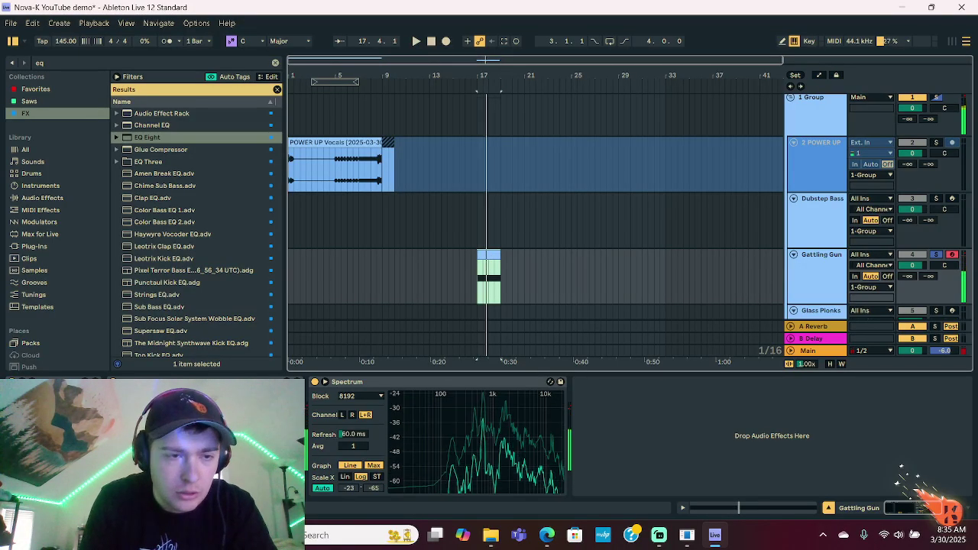
# - Try Macro 1 in the Gattling Gun track's Serum 2, leave it at 0, and close the plugin
pyautogui.hotkey('ctrl', 'alt', 'p')
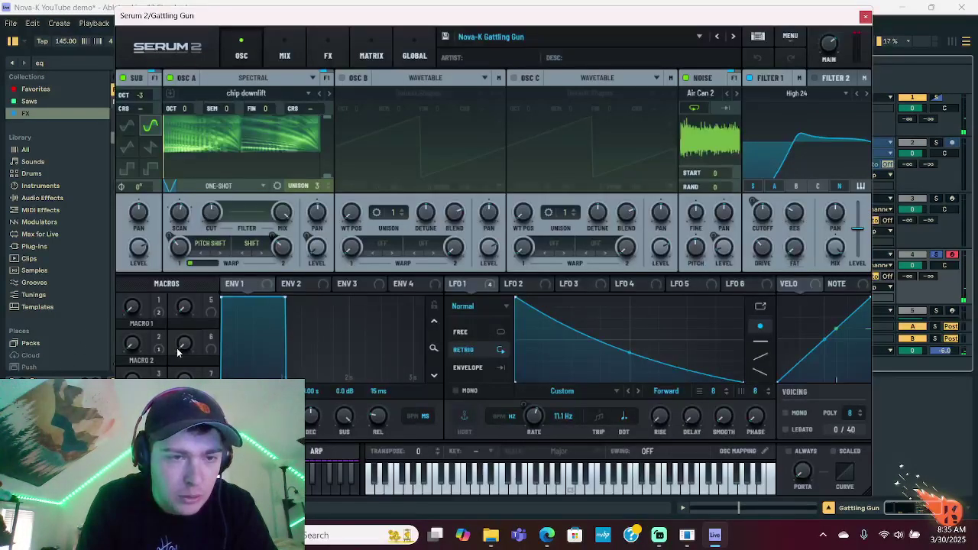
pyautogui.moveTo(128, 316); pyautogui.dragTo(156, 267)
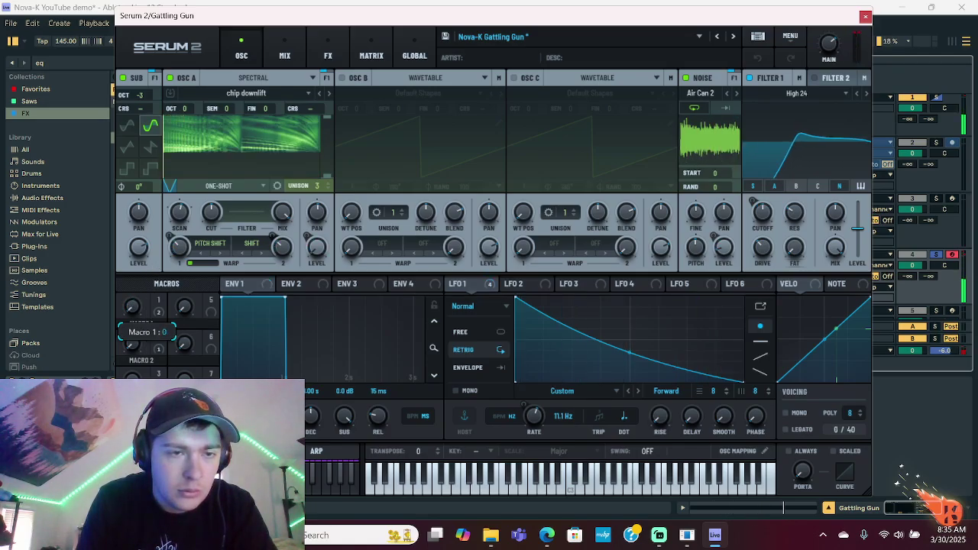
pyautogui.click(866, 16)
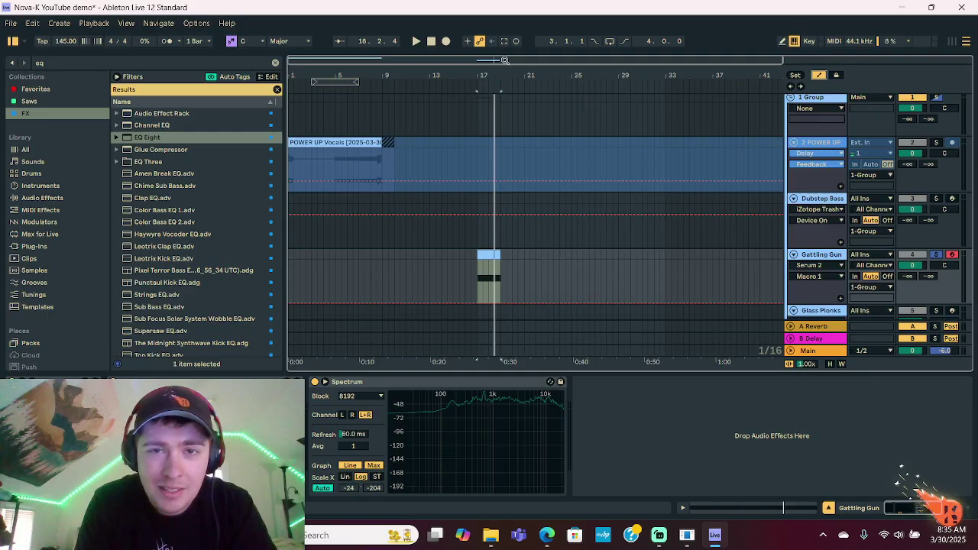
# - Automate Macro 1 to ramp up from bar 17 to 79 at bar 19 on the Gattling Gun track, and play the clip
pyautogui.moveTo(504, 59); pyautogui.dragTo(496, 174)
pyautogui.click(408, 303)
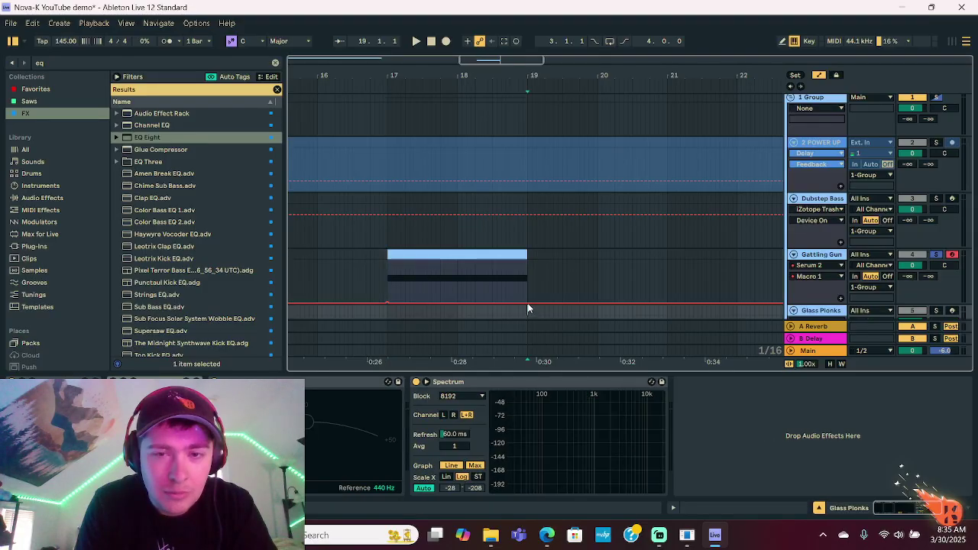
pyautogui.moveTo(528, 304); pyautogui.dragTo(527, 269)
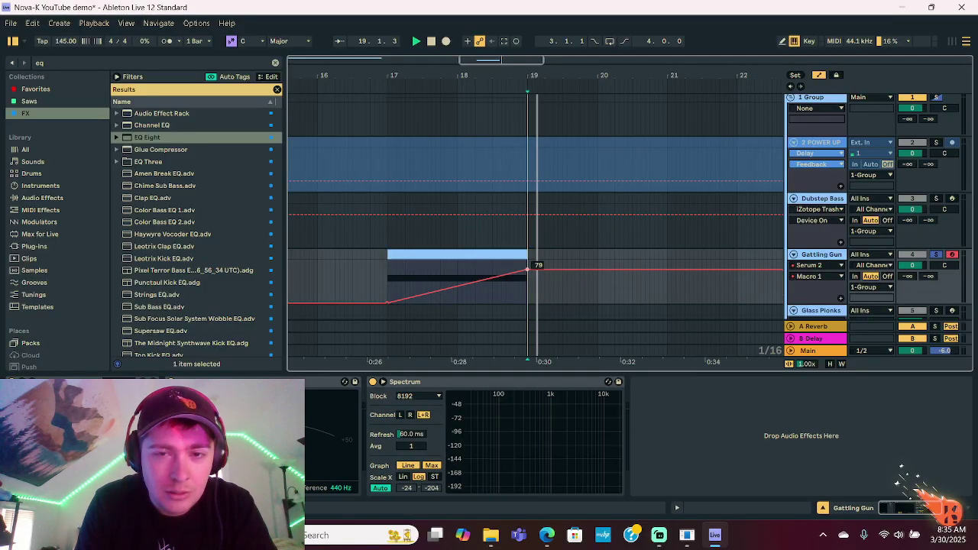
pyautogui.click(388, 259)
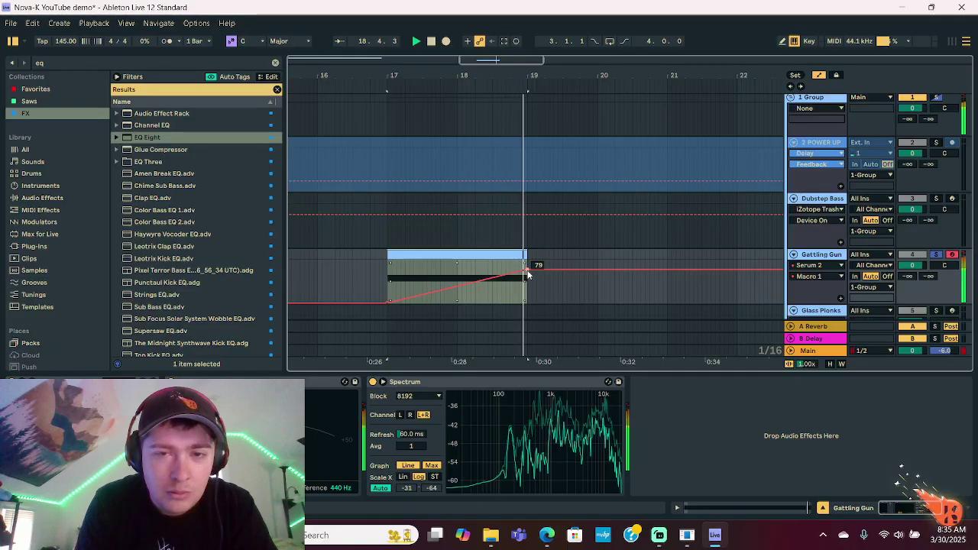
# - Stop playback, reopen the Gattling Gun track's Serum 2, and examine its Compressor and Equalizer effects
pyautogui.press('space')
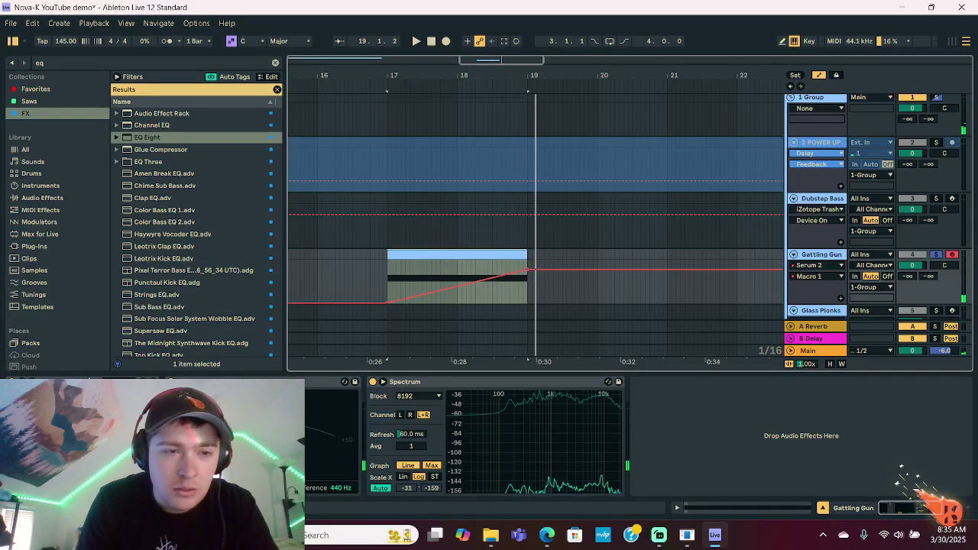
pyautogui.click(32, 382)
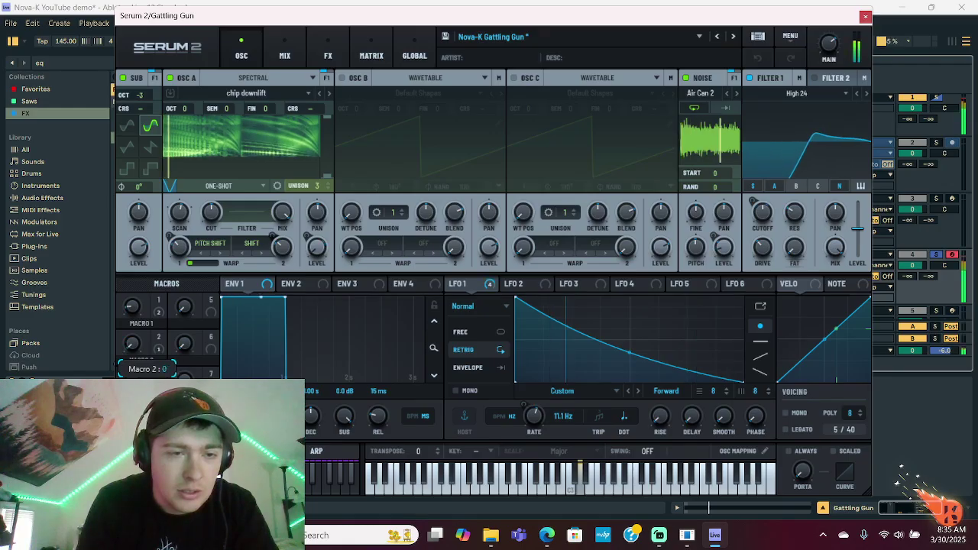
pyautogui.moveTo(145, 309); pyautogui.dragTo(153, 300)
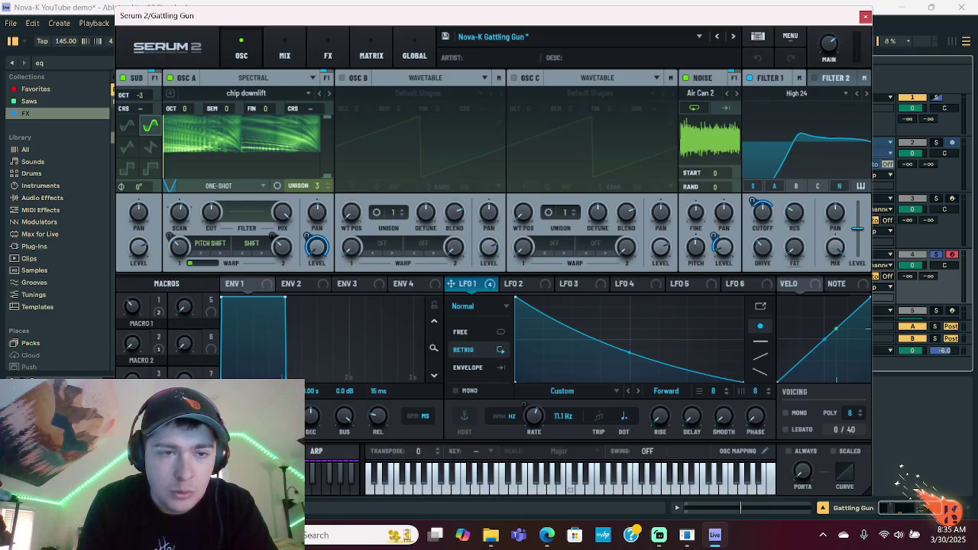
pyautogui.click(284, 56)
pyautogui.click(328, 55)
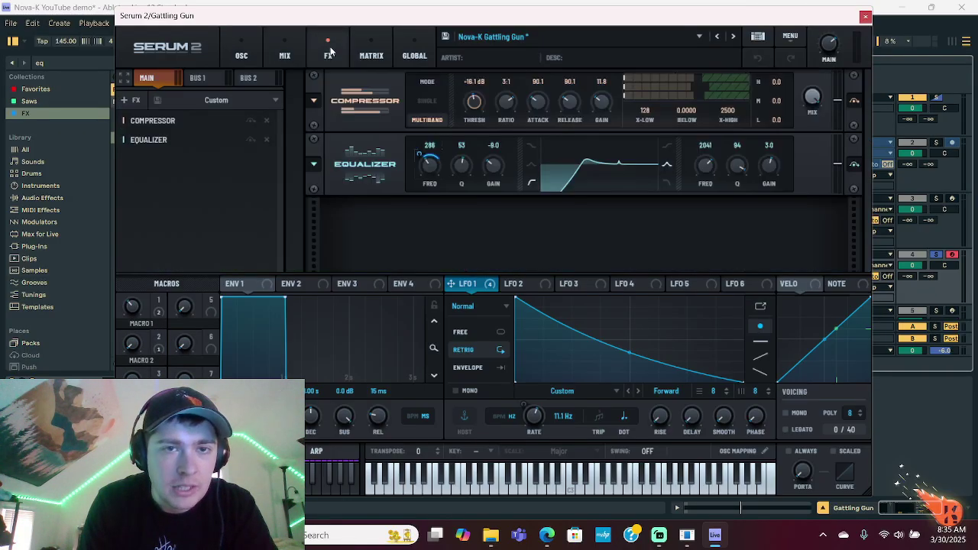
pyautogui.moveTo(474, 101); pyautogui.dragTo(474, 105)
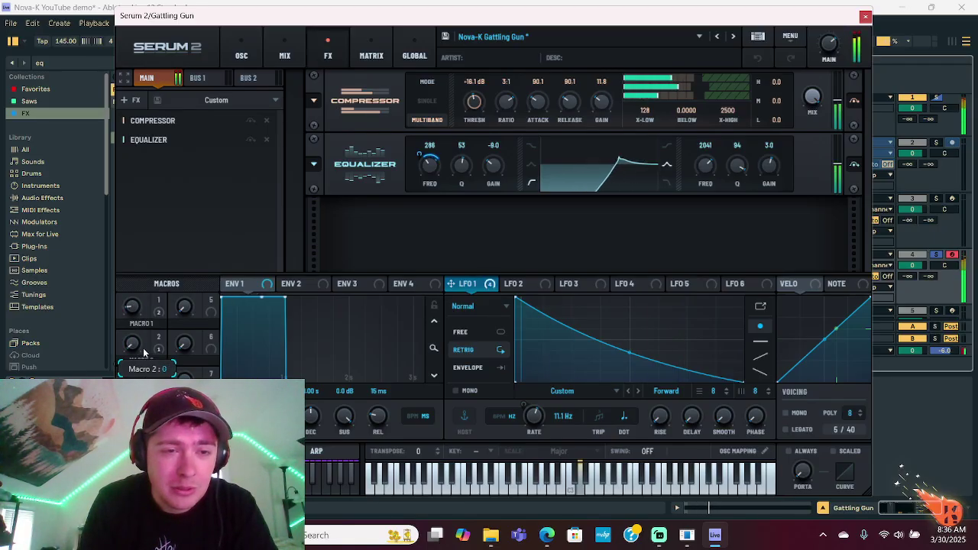
# - Try Macro 2, automate it as an upward curve from bar 17 to 88 at bar 19 on Gattling Gun, and play the clip
pyautogui.moveTo(143, 378); pyautogui.dragTo(179, 266)
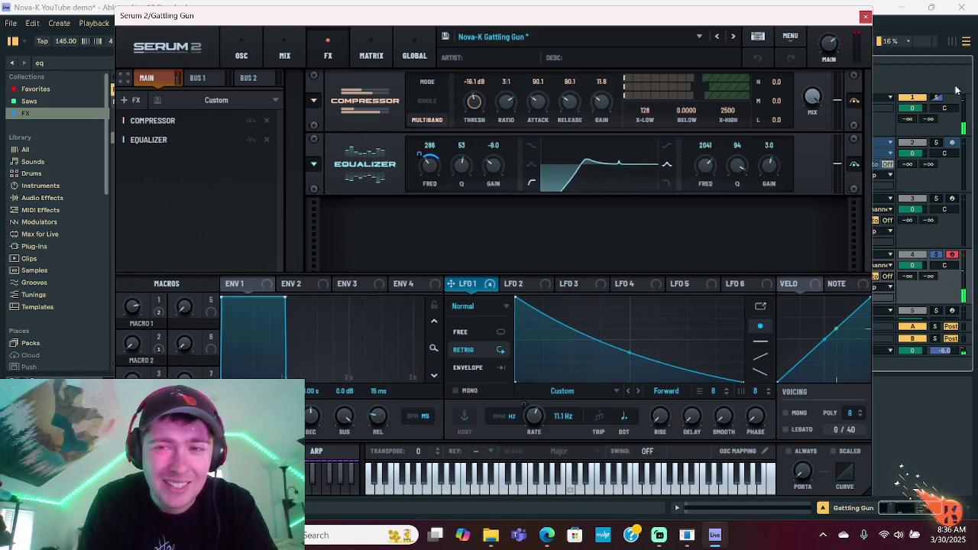
pyautogui.click(865, 16)
pyautogui.click(385, 303)
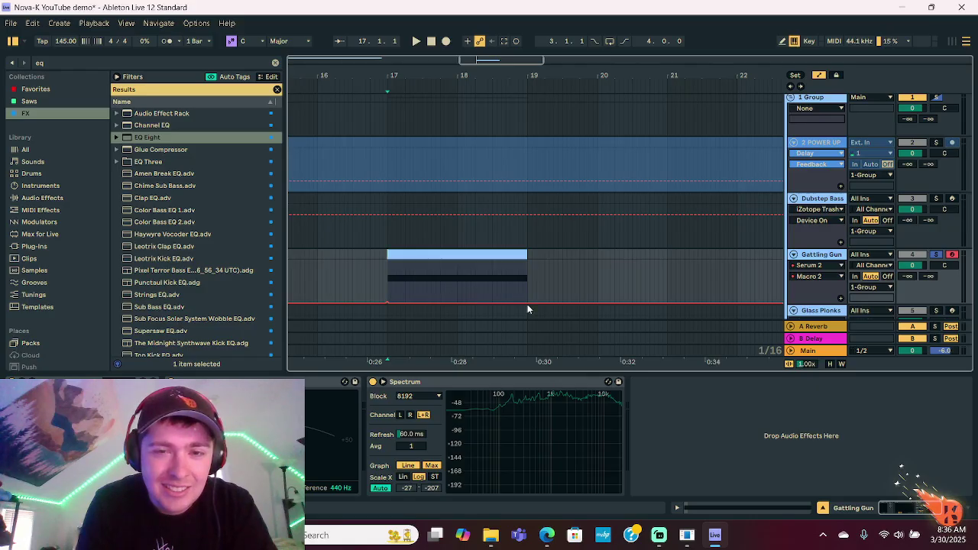
pyautogui.moveTo(528, 300); pyautogui.dragTo(527, 265)
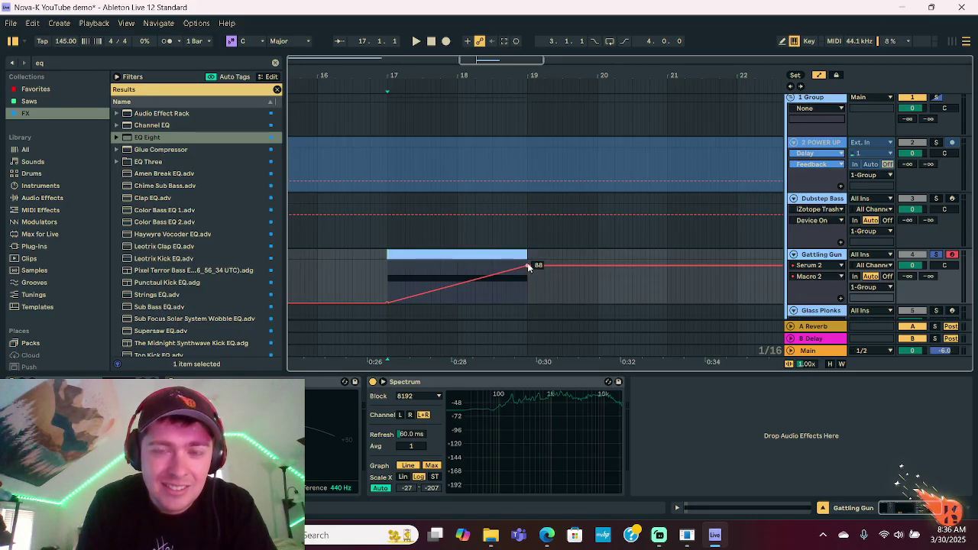
pyautogui.moveTo(475, 283); pyautogui.dragTo(489, 281)
pyautogui.press('space')
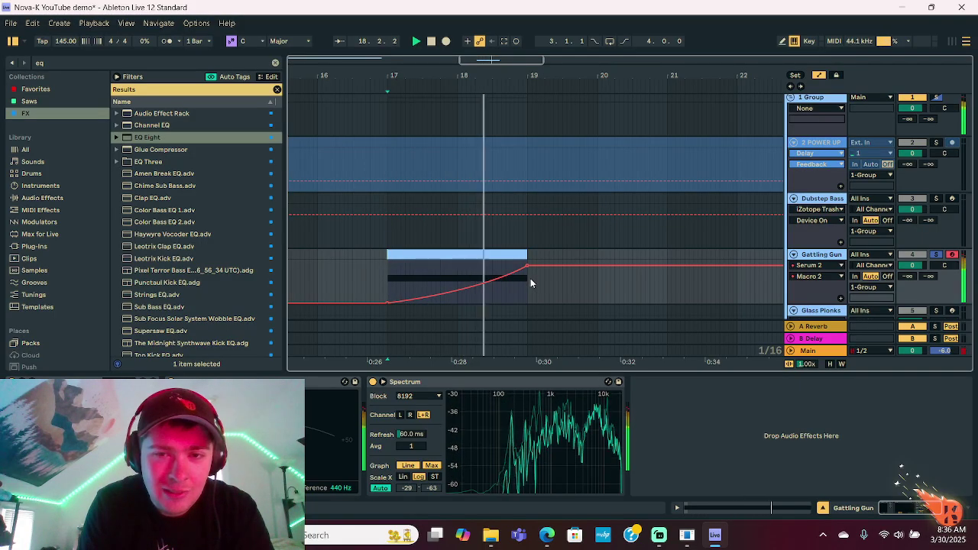
pyautogui.press('space')
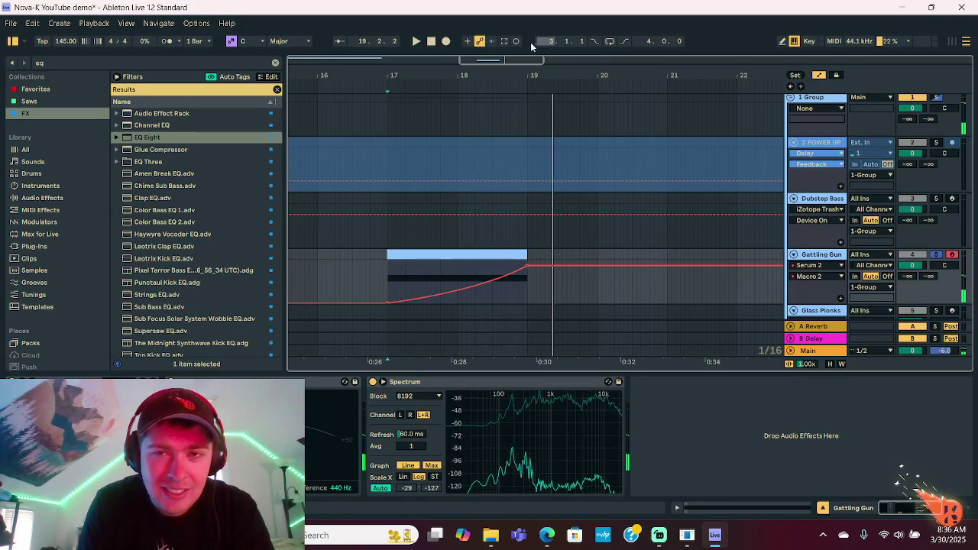
# - Hide the automation lanes, select the Glass Plonks track, and arm it for playing
pyautogui.moveTo(530, 75); pyautogui.dragTo(530, 31)
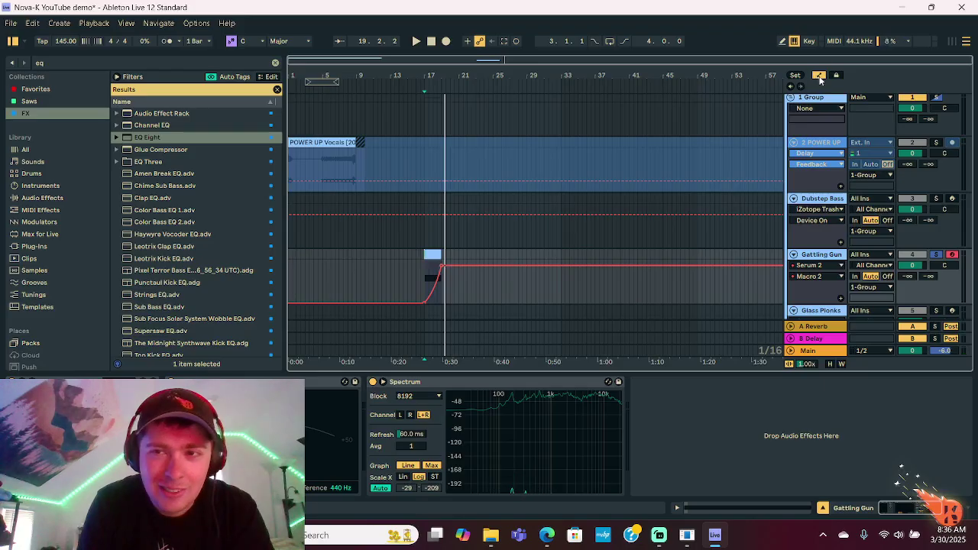
pyautogui.press('a')
pyautogui.scroll(-3, 442, 257)
pyautogui.click(462, 228)
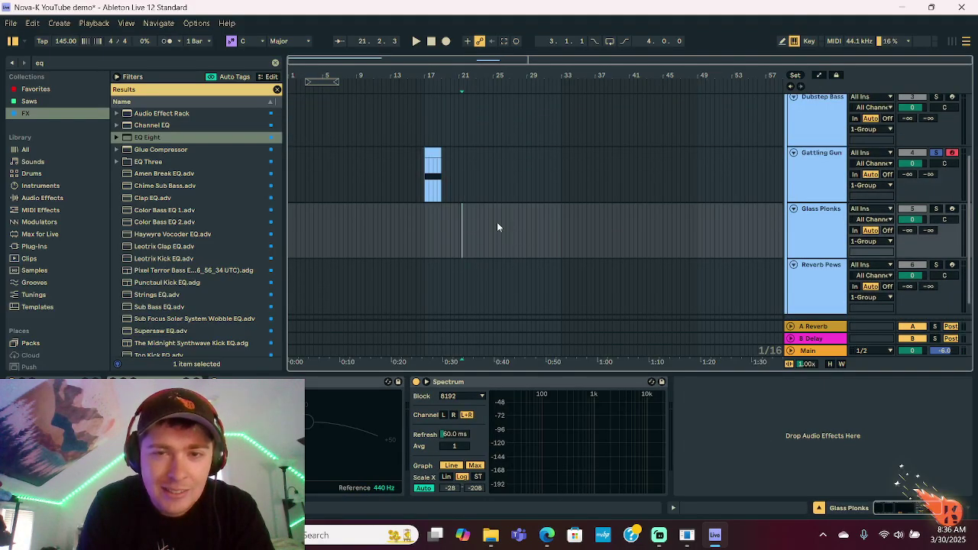
pyautogui.click(936, 209)
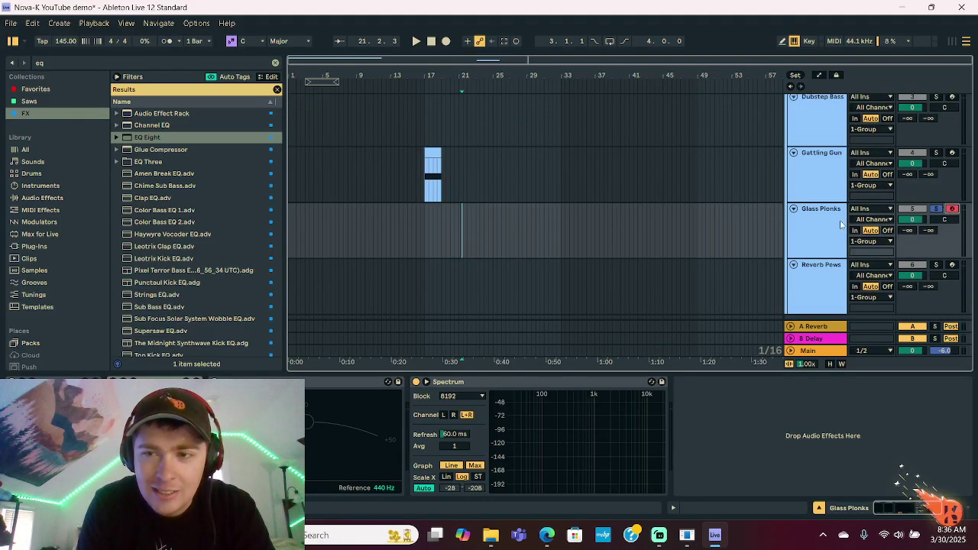
pyautogui.scroll(-1, 654, 226)
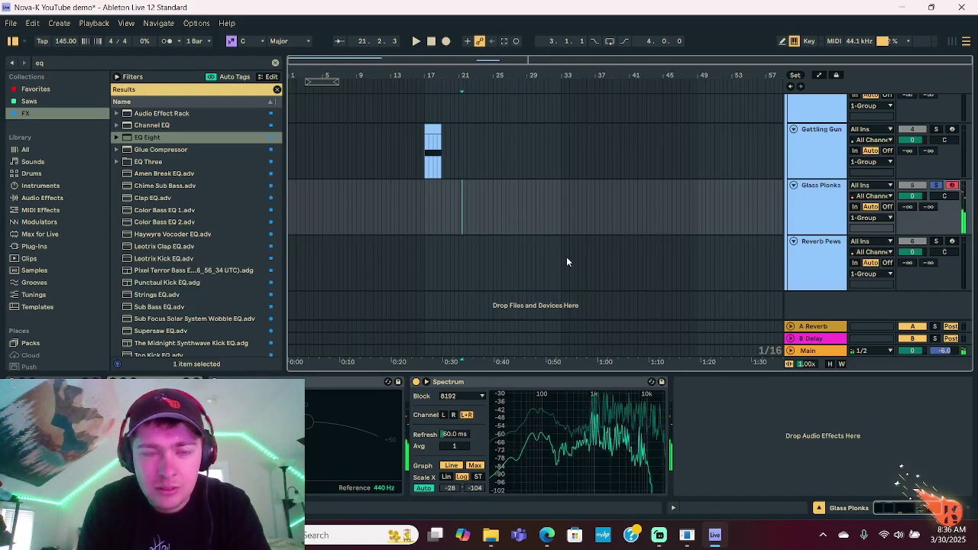
# - Select a time range of about one and a half bars starting near bar 23 on the Glass Plonks track
pyautogui.click(478, 204)
pyautogui.scroll(-2, 501, 242)
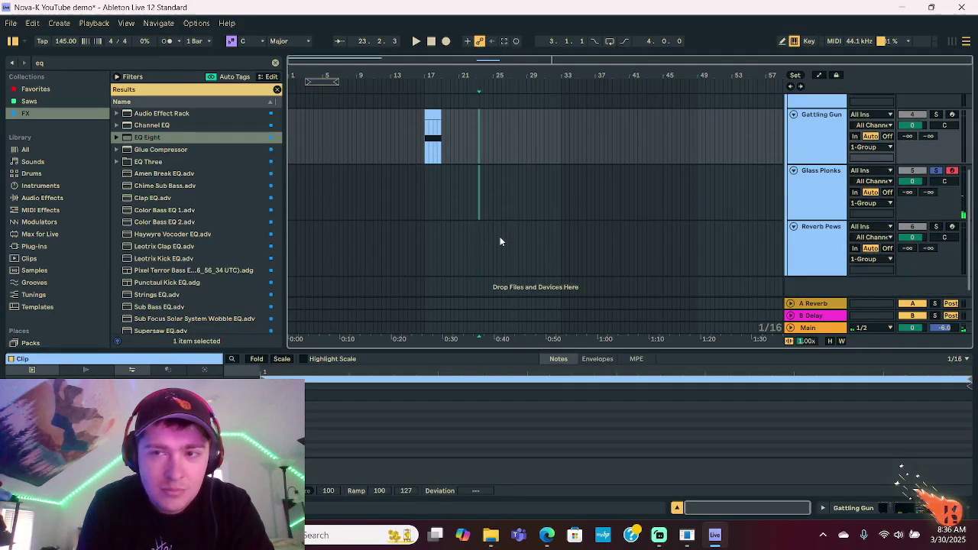
pyautogui.click(486, 189)
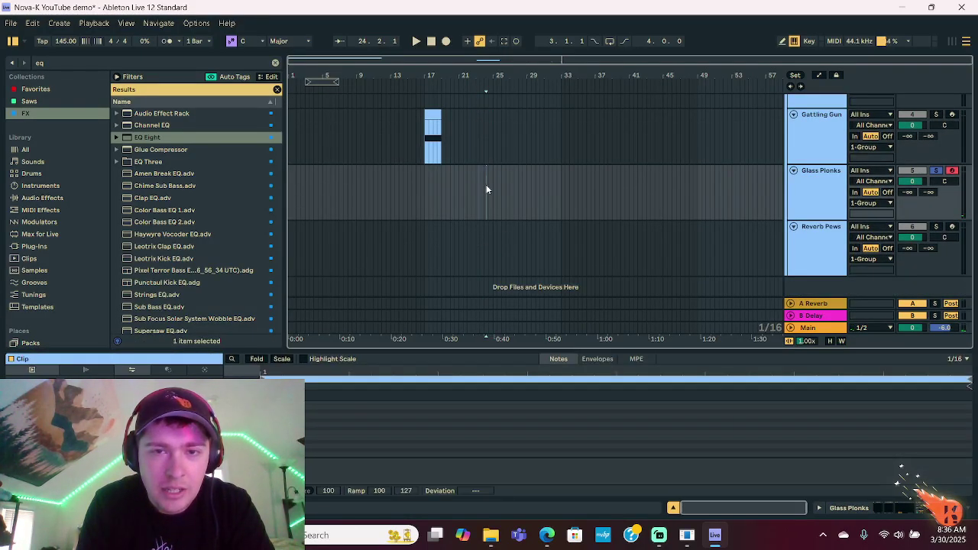
pyautogui.moveTo(555, 60); pyautogui.dragTo(529, 131)
pyautogui.moveTo(472, 191); pyautogui.dragTo(503, 191)
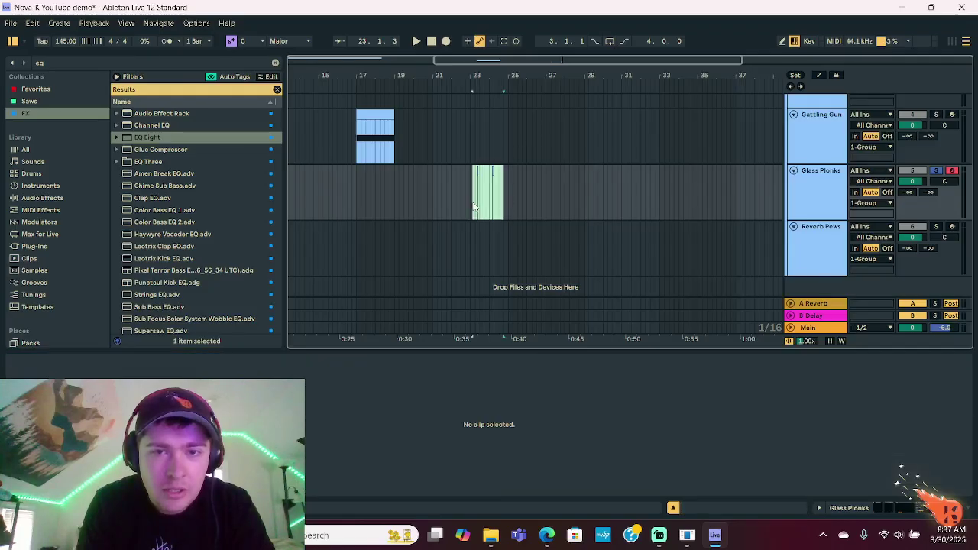
# - Open the Glass Plonks track's Serum 2, enlarge its window, and reposition it to show the whole interface
pyautogui.click(872, 513)
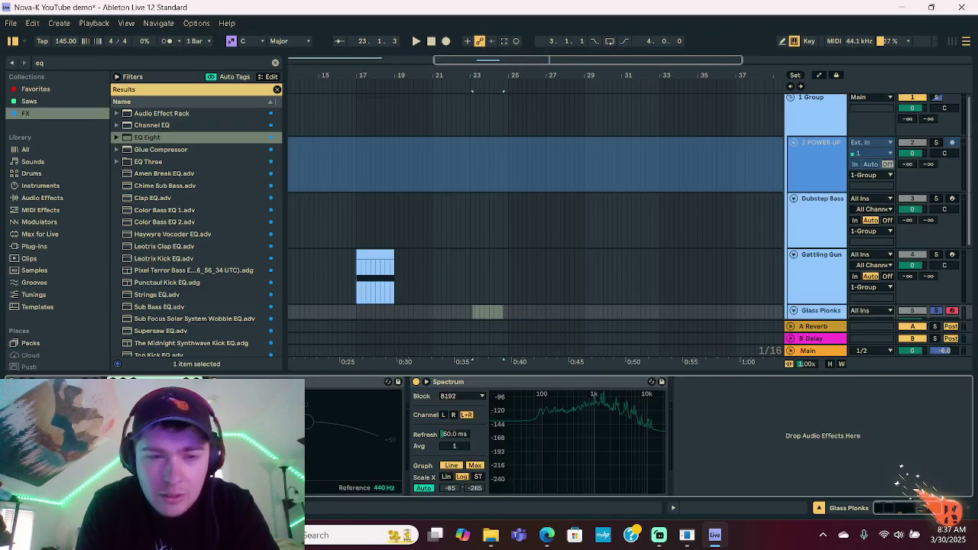
pyautogui.click(23, 383)
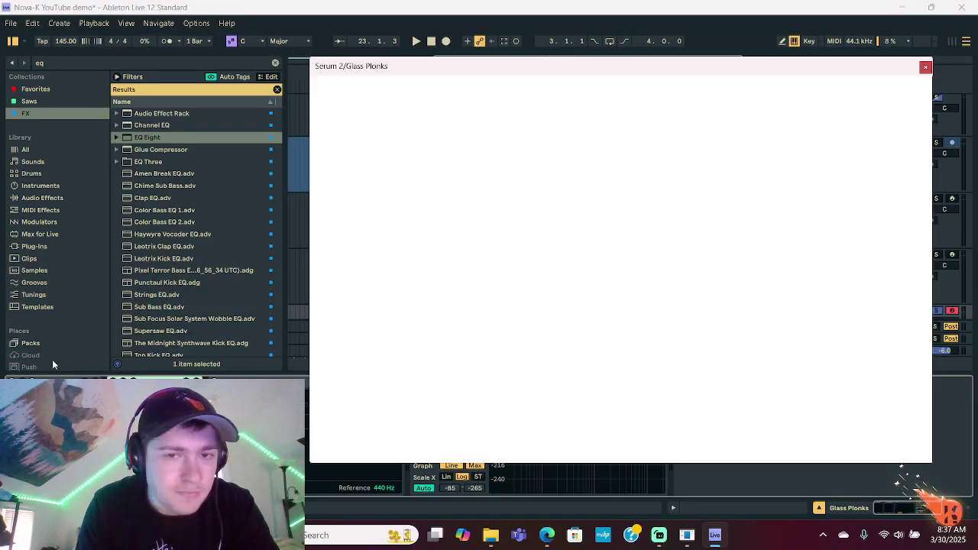
pyautogui.moveTo(531, 69); pyautogui.dragTo(359, 63)
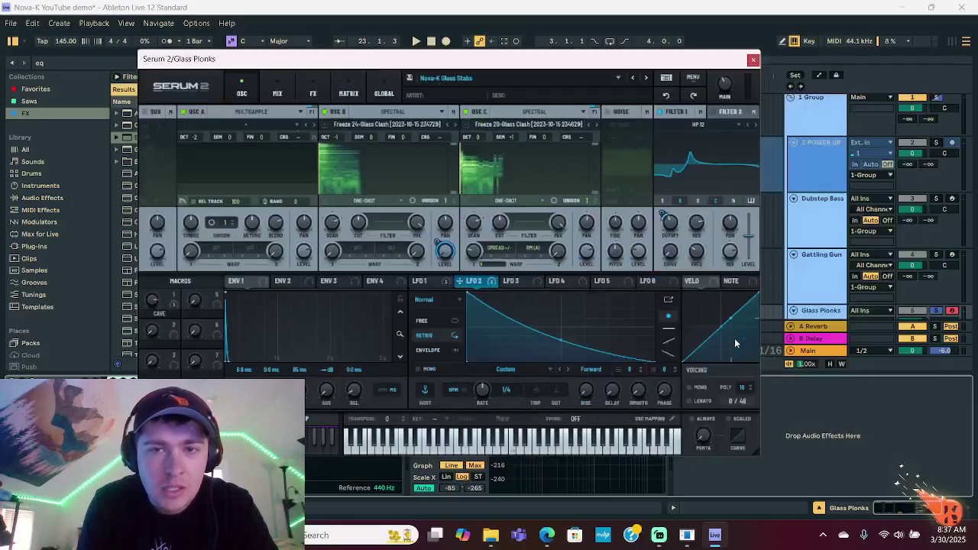
pyautogui.moveTo(755, 453); pyautogui.dragTo(792, 474)
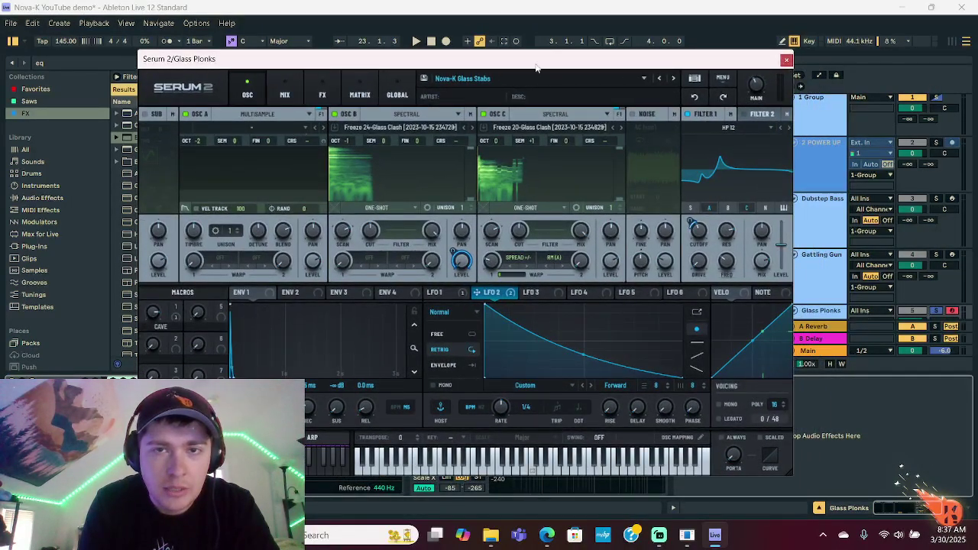
pyautogui.moveTo(537, 68); pyautogui.dragTo(541, 34)
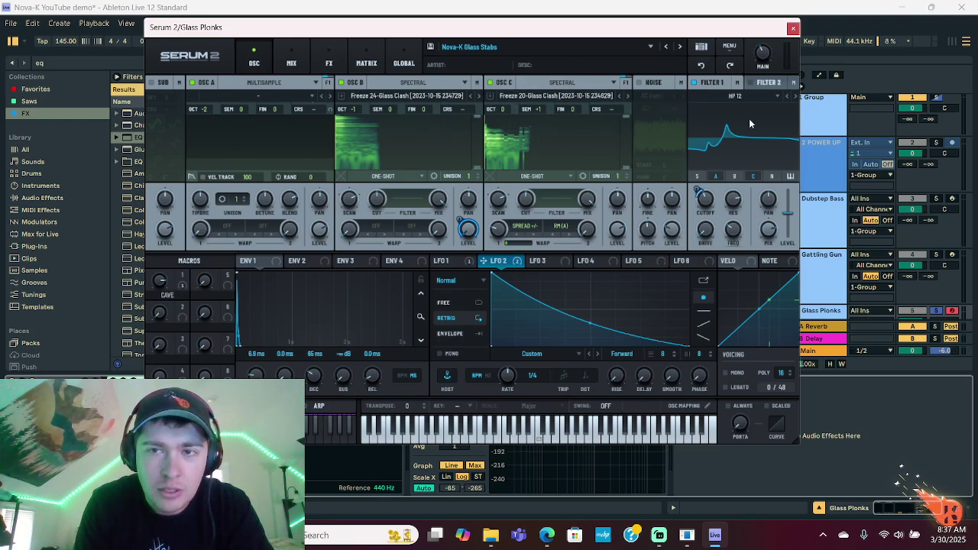
# - View oscillator C's spectral warp modes, keep Spread +/-, and assign LFO 2 to oscillator C's level
pyautogui.click(538, 229)
pyautogui.moveTo(545, 253)
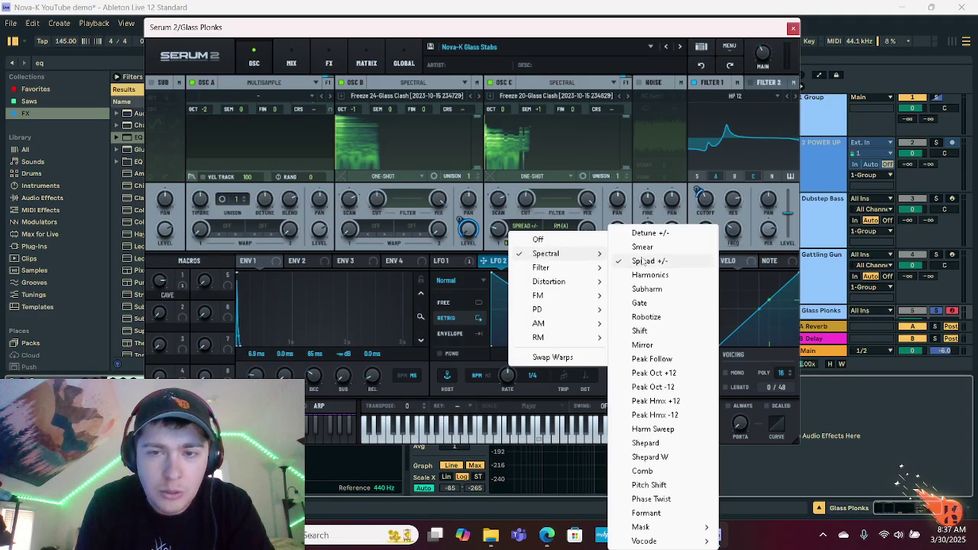
pyautogui.click(510, 192)
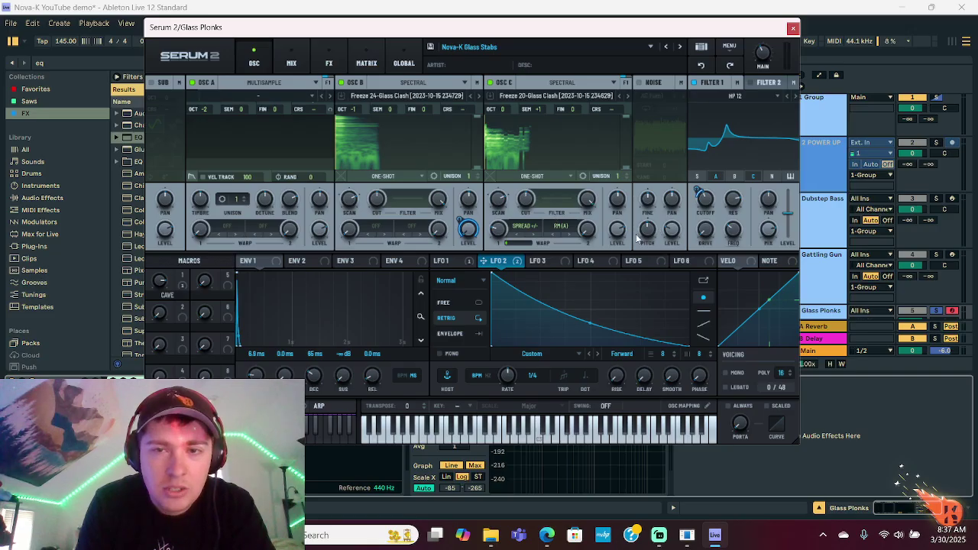
pyautogui.moveTo(483, 261); pyautogui.dragTo(618, 234)
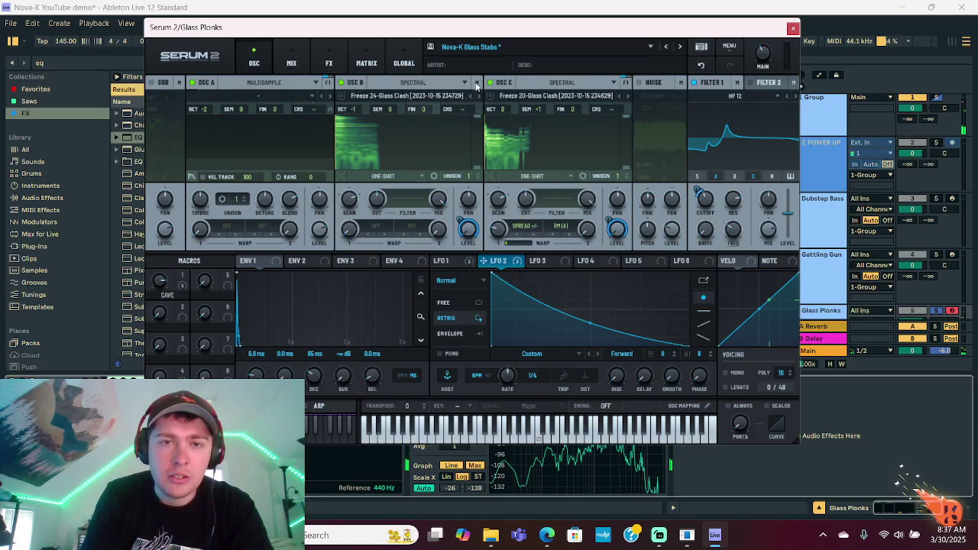
# - Examine the Glass Stabs patch's mixer routing and its Hyper/Dimension, Compressor, Reverb and Convolve effects, and close the plugin
pyautogui.click(291, 59)
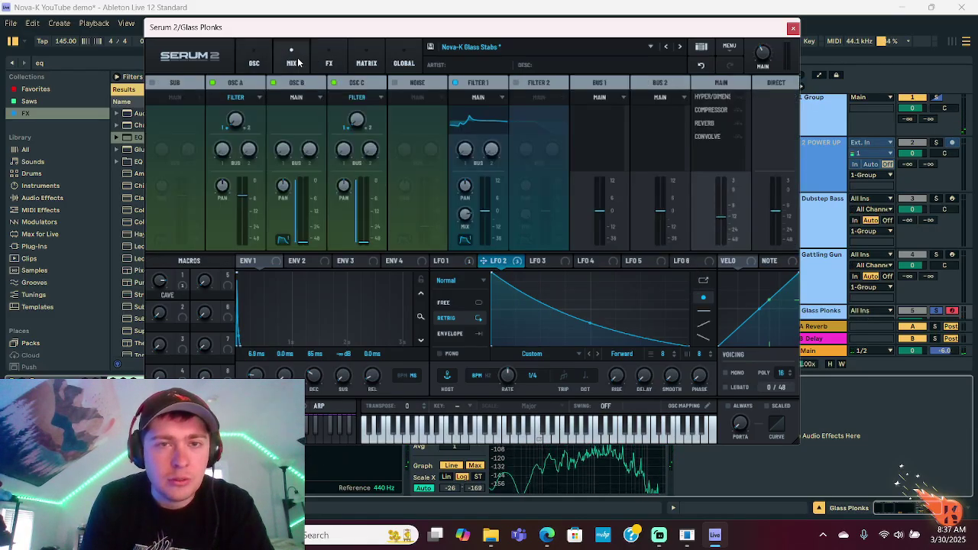
pyautogui.click(327, 60)
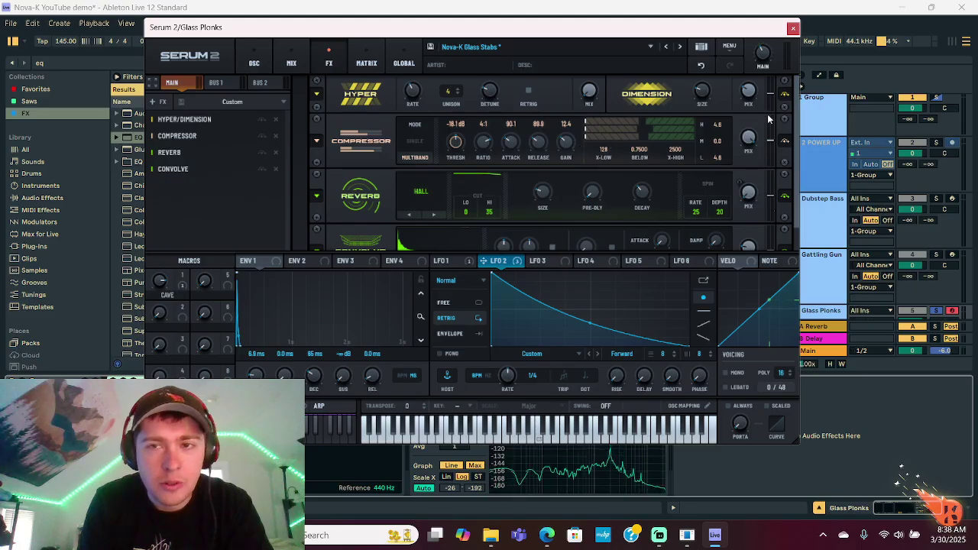
pyautogui.scroll(-2, 787, 107)
pyautogui.scroll(2, 784, 103)
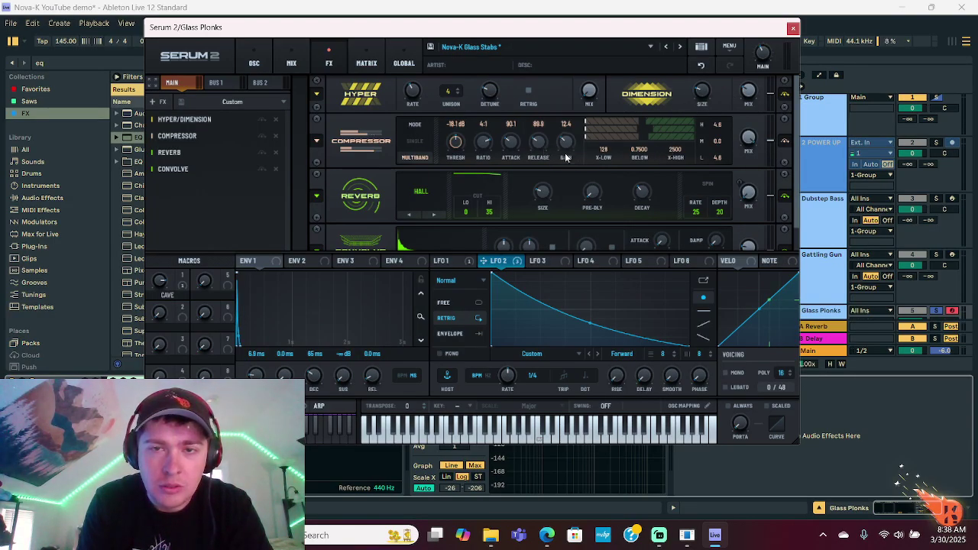
pyautogui.scroll(-1, 792, 198)
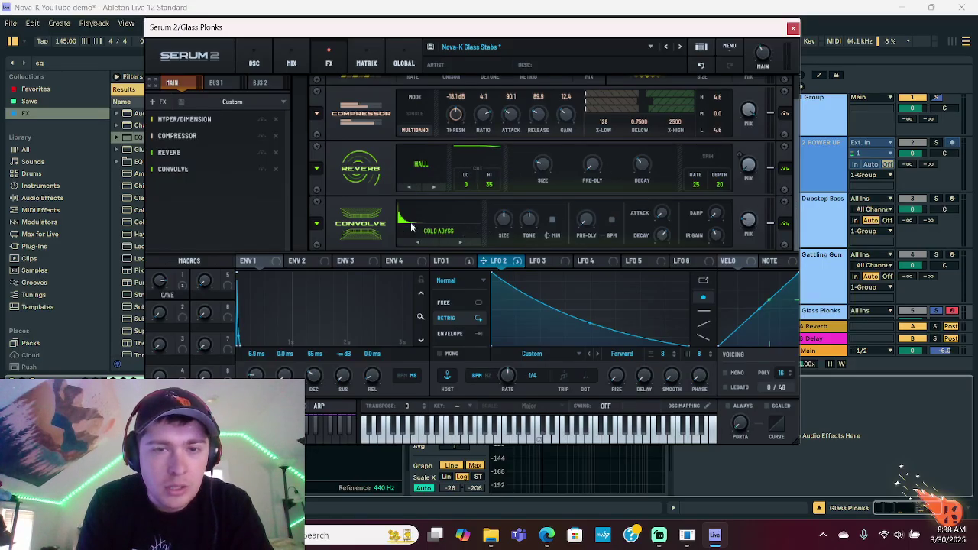
pyautogui.scroll(1, 790, 153)
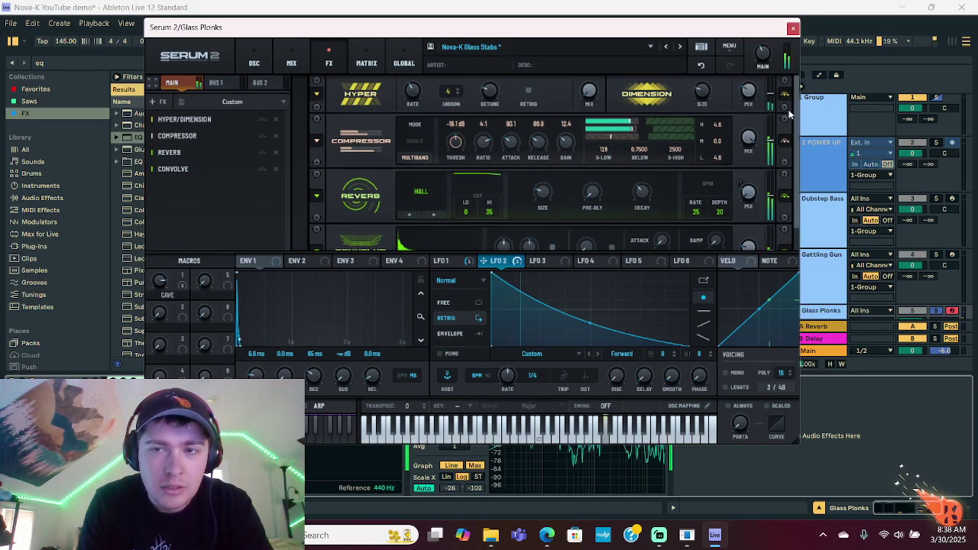
pyautogui.click(262, 65)
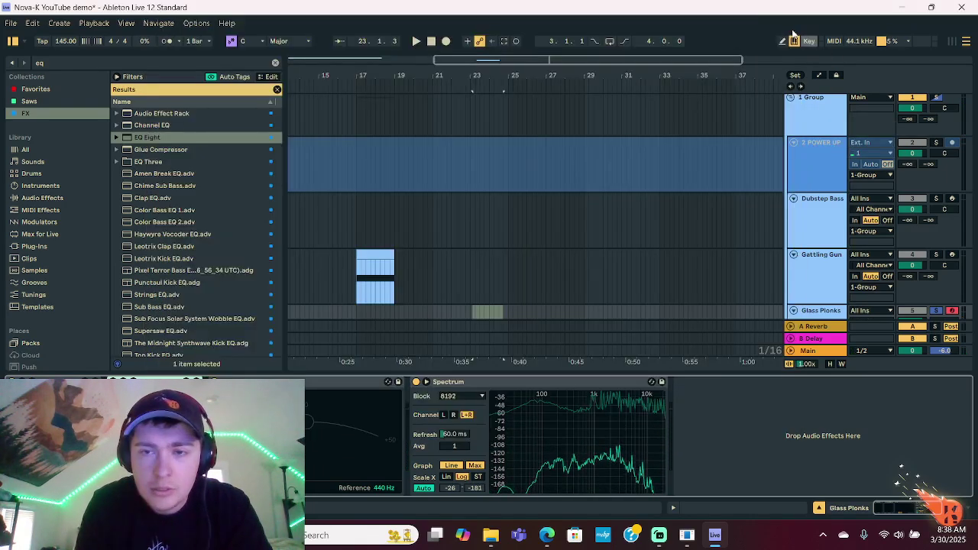
pyautogui.click(793, 29)
# - Find reTune among the favorites, add it to the Glass Plonks track, and move its window clear of the browser
pyautogui.scroll(-2, 570, 230)
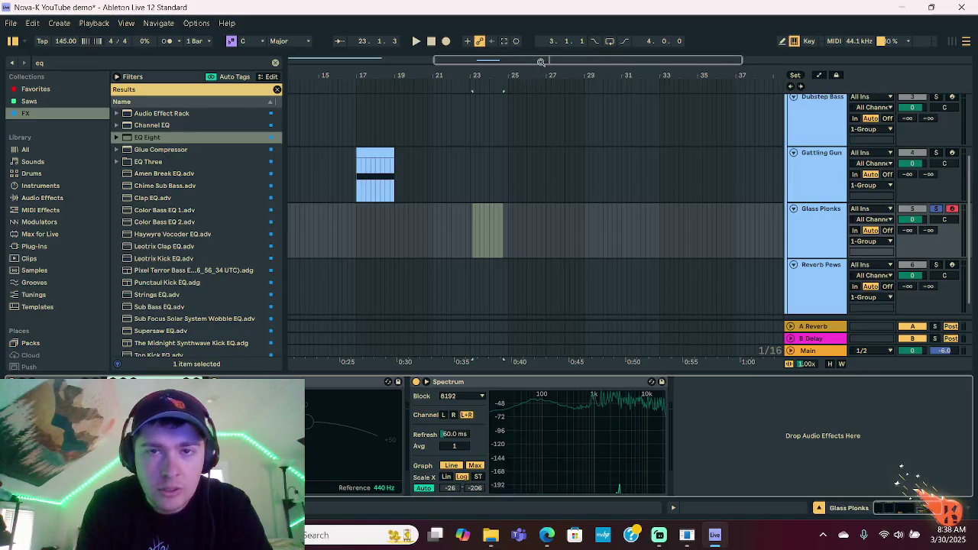
pyautogui.press('+')
pyautogui.press('+')
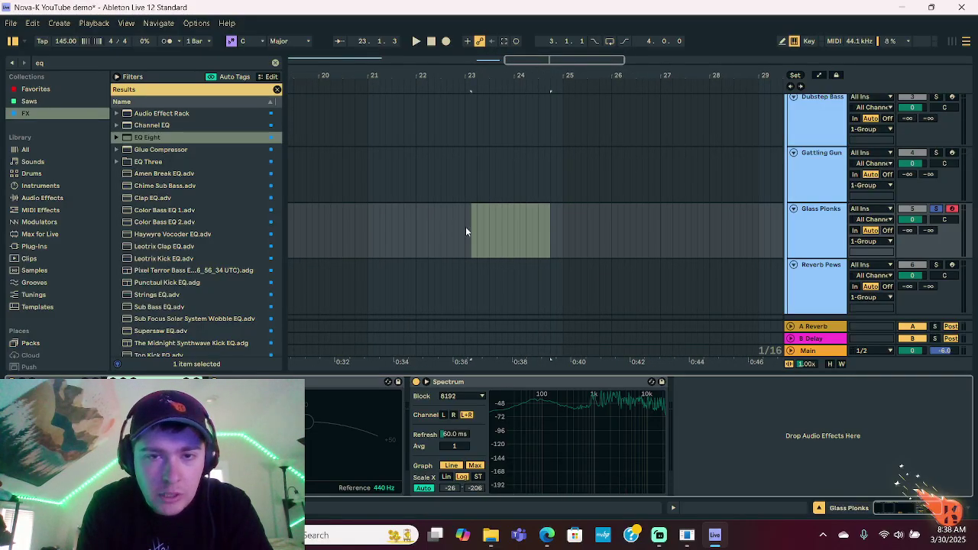
pyautogui.click(466, 226)
pyautogui.click(276, 62)
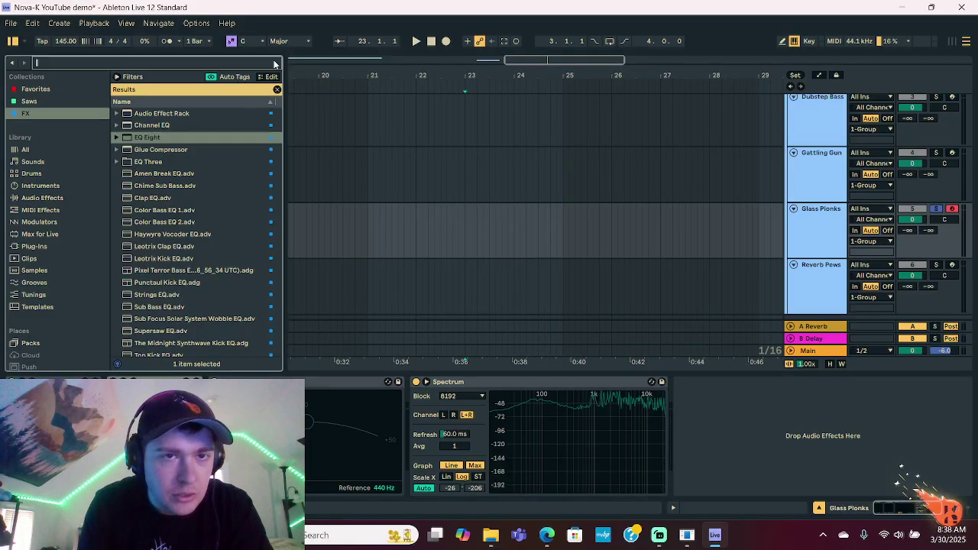
pyautogui.write('retune')
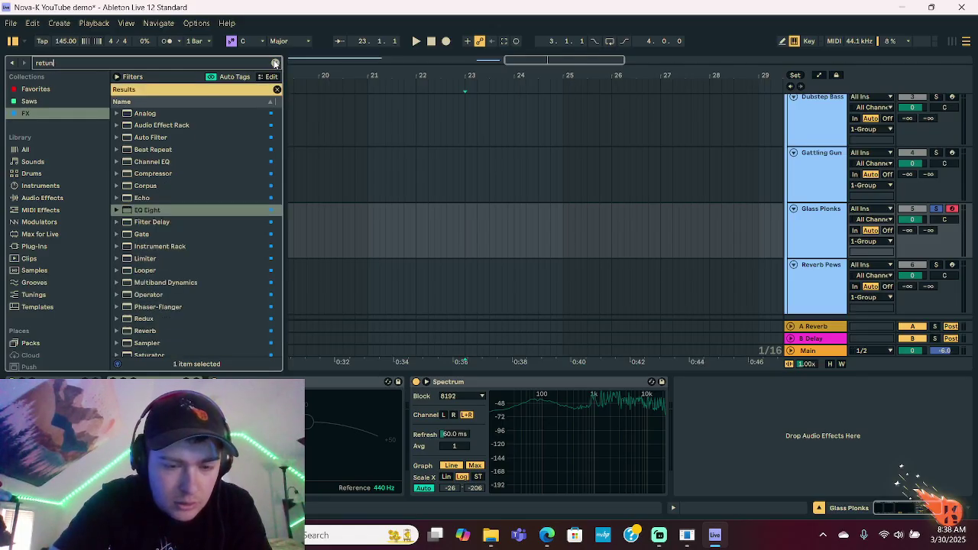
pyautogui.click(60, 90)
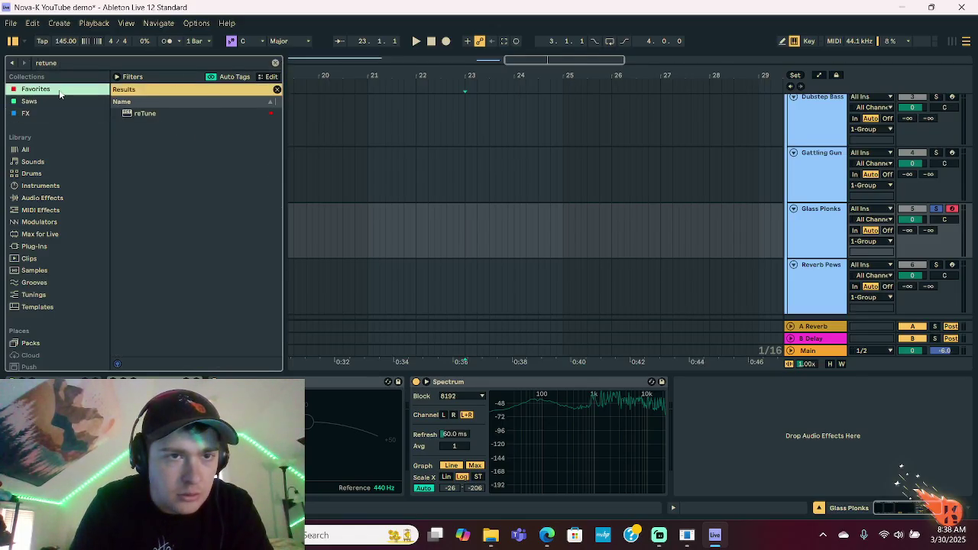
pyautogui.click(140, 115)
pyautogui.press('Return')
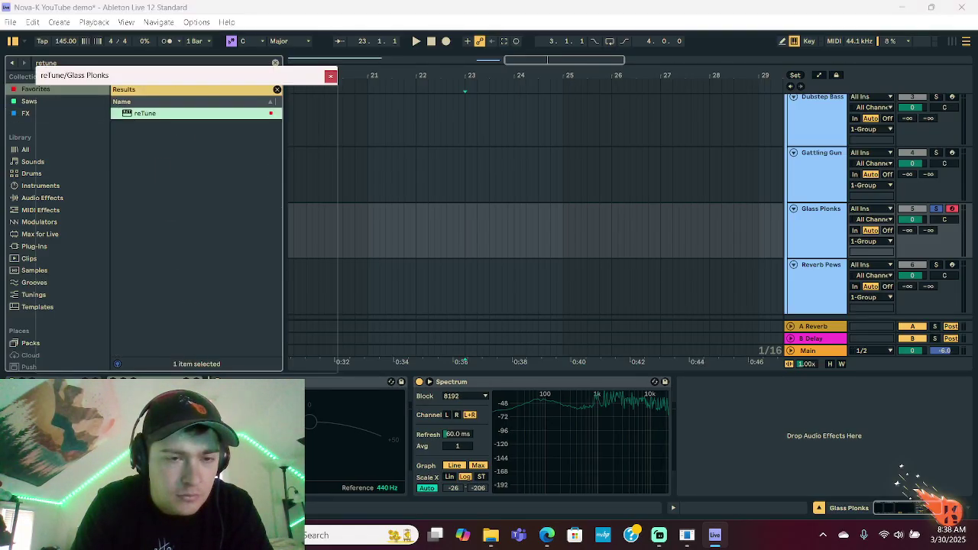
pyautogui.moveTo(161, 77); pyautogui.dragTo(483, 75)
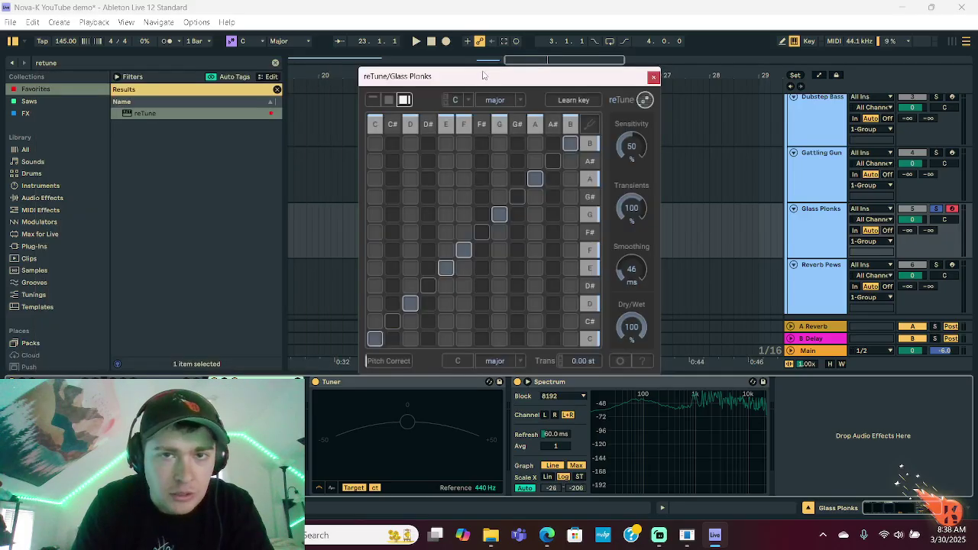
# - Set reTune's input key to B, keep the major scale, and close the plugin window
pyautogui.click(457, 100)
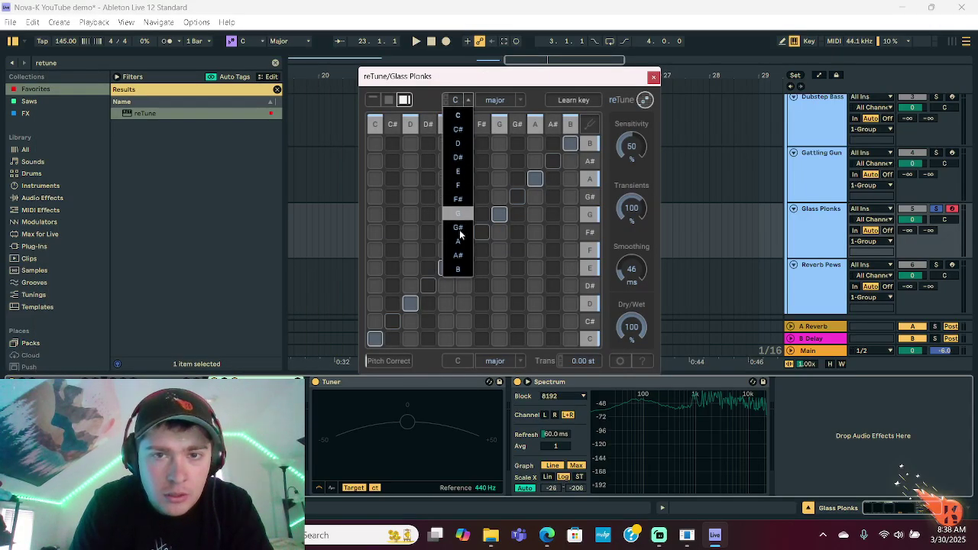
pyautogui.click(458, 267)
pyautogui.click(501, 100)
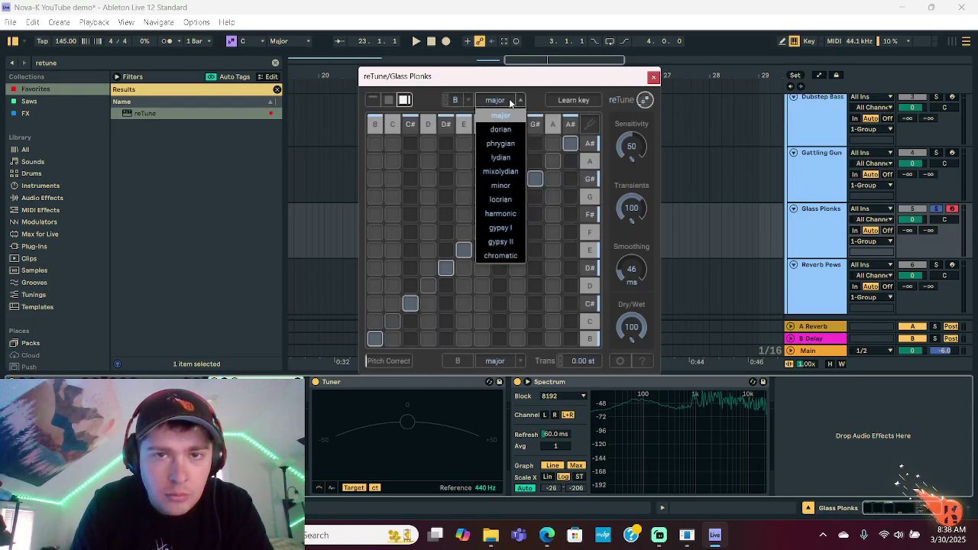
pyautogui.click(502, 102)
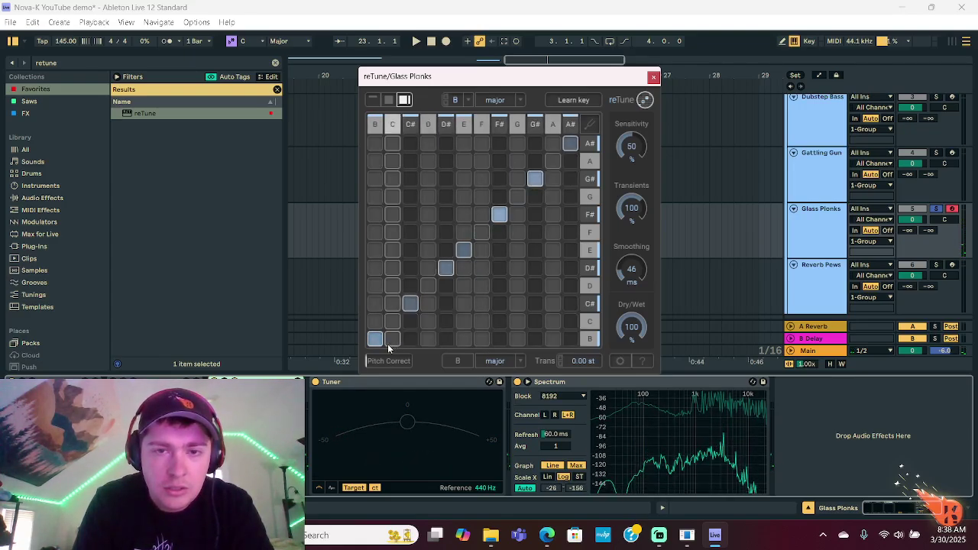
pyautogui.click(458, 100)
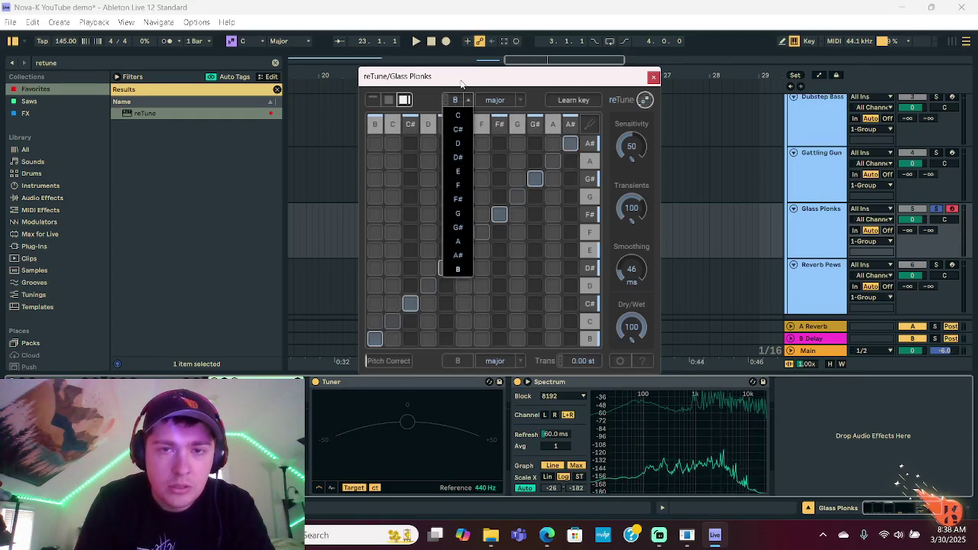
pyautogui.click(651, 78)
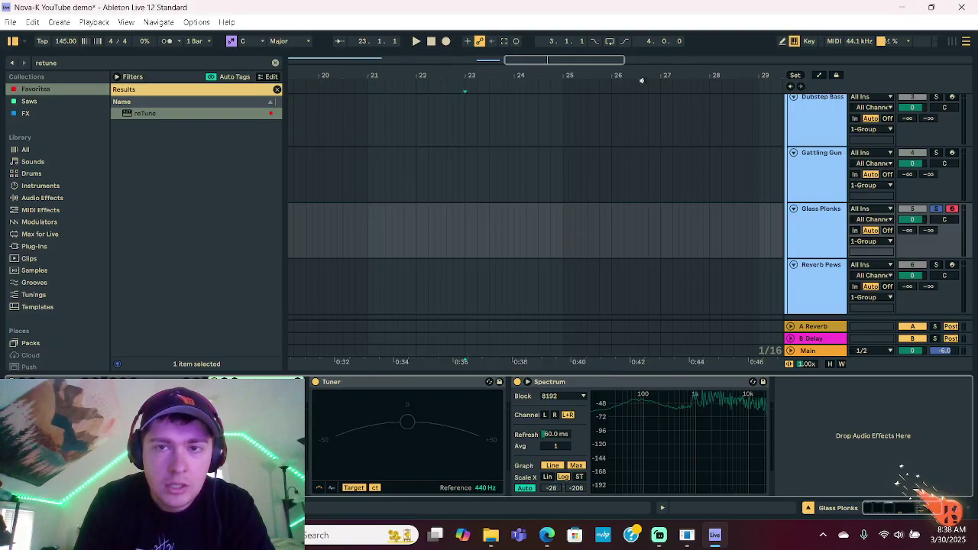
# - Set reTune's Smoothing to 124 ms, Transients to 96% and Sensitivity to 60%, and view the track's Chroma plugin
pyautogui.hotkey('ctrl', 'alt', 'p')
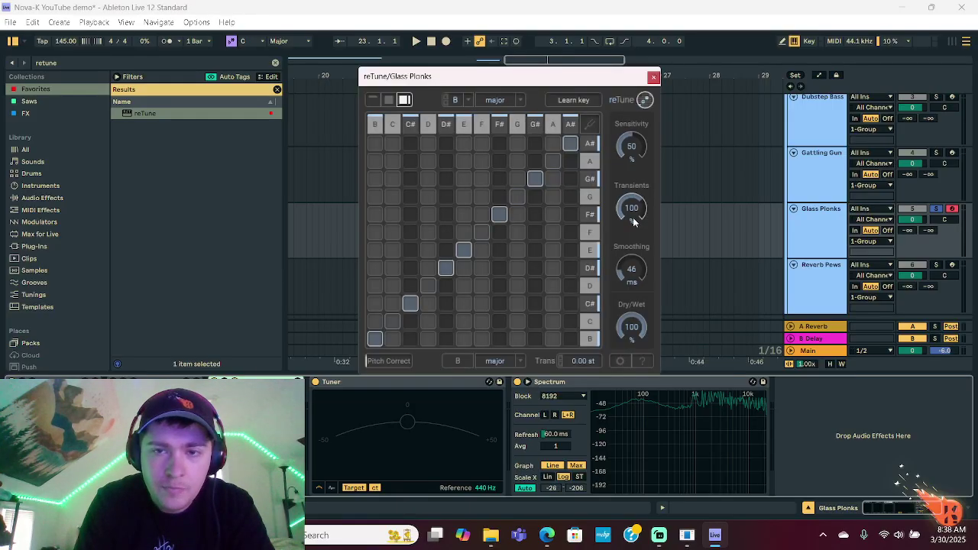
pyautogui.moveTo(631, 269); pyautogui.dragTo(643, 232)
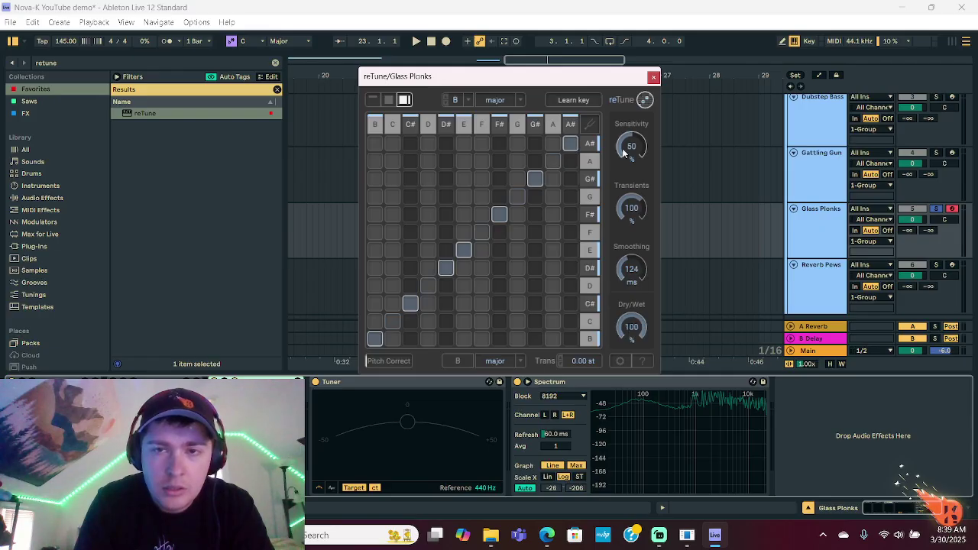
pyautogui.scroll(5, 634, 145)
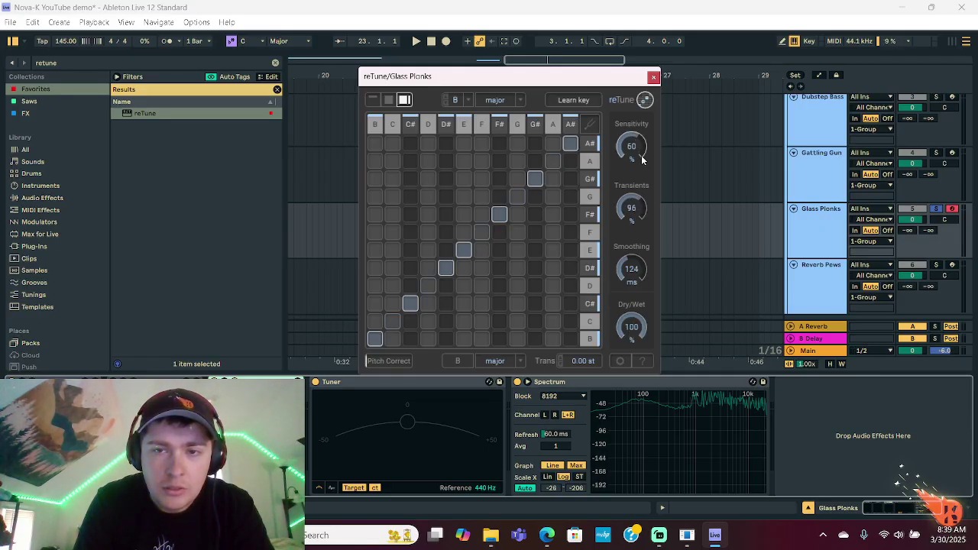
pyautogui.click(654, 78)
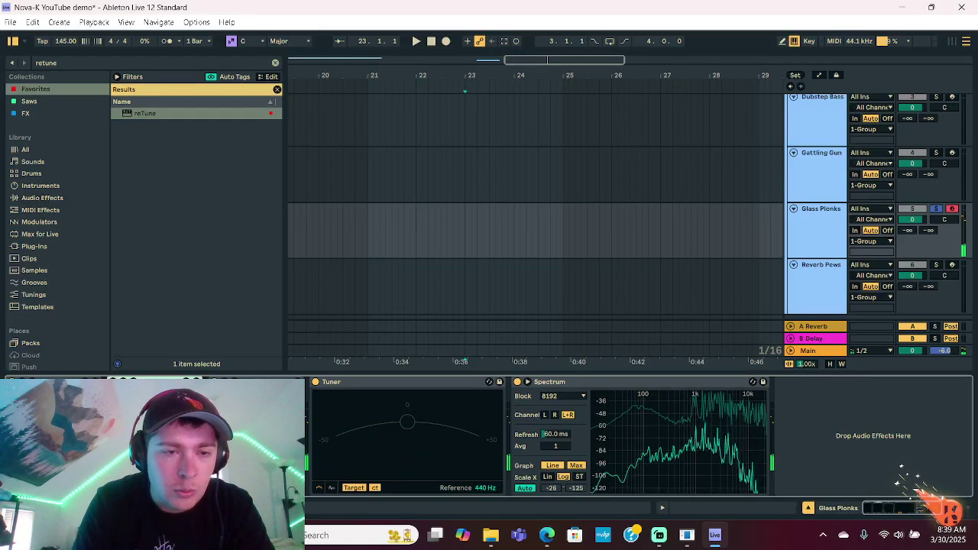
pyautogui.hotkey('ctrl', 'alt', 'p')
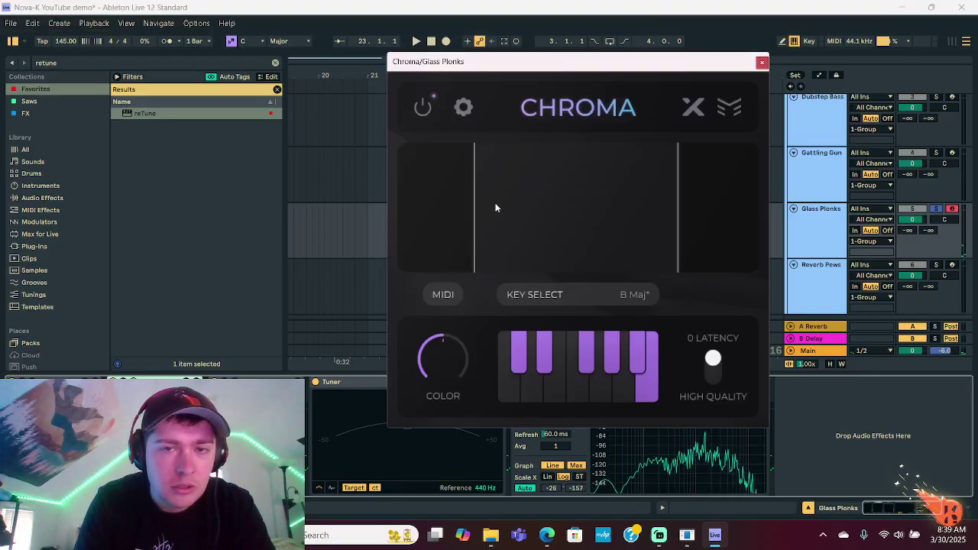
pyautogui.click(761, 62)
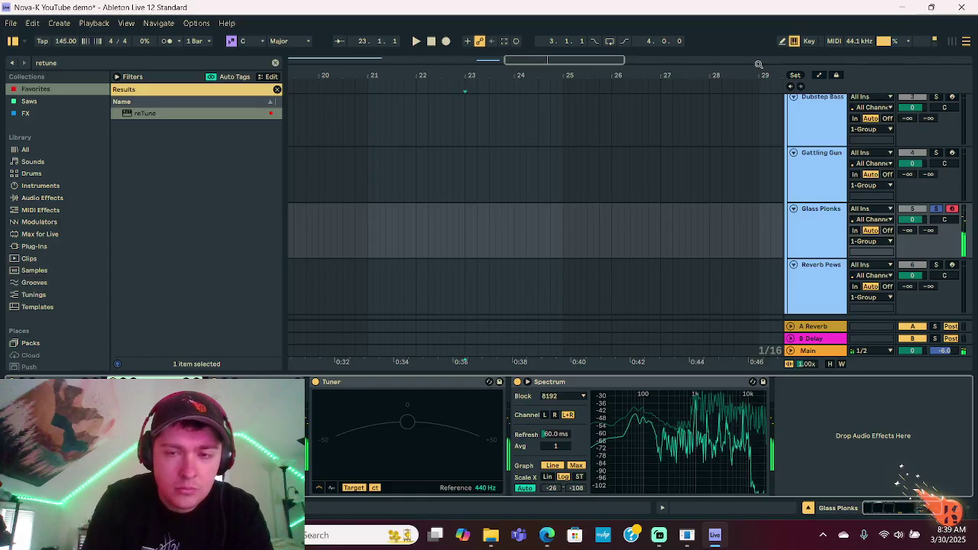
# - Search the browser for "cymatics" and add Cymatics Dark Sky to the Glass Plonks track
pyautogui.click(276, 63)
pyautogui.write('cy')
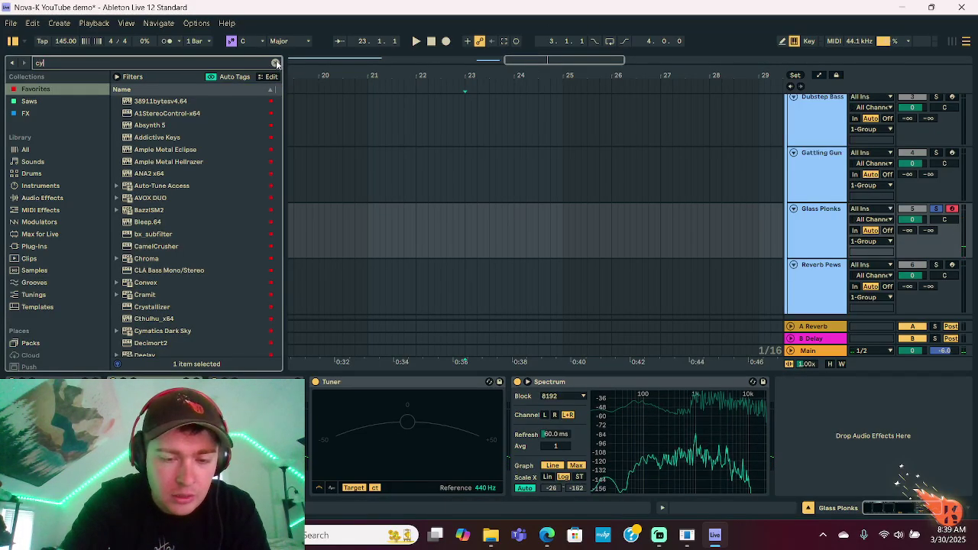
pyautogui.write('matics')
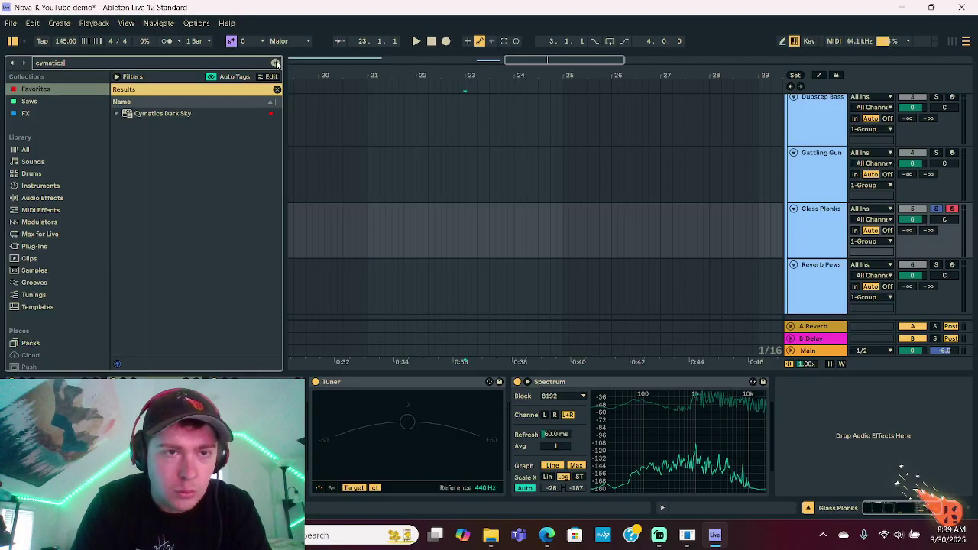
pyautogui.click(156, 114)
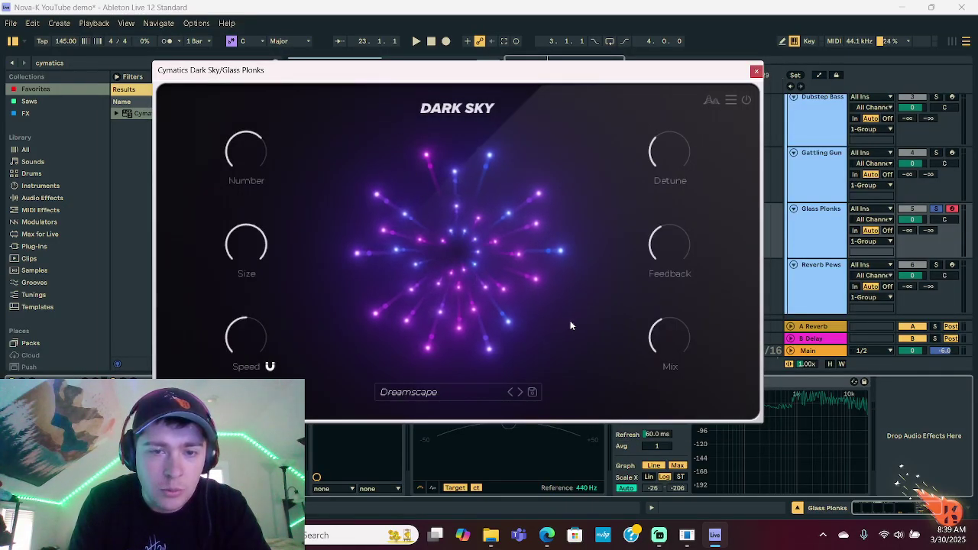
# - Load the Shimmer preset in Dark Sky and close its window
pyautogui.click(464, 392)
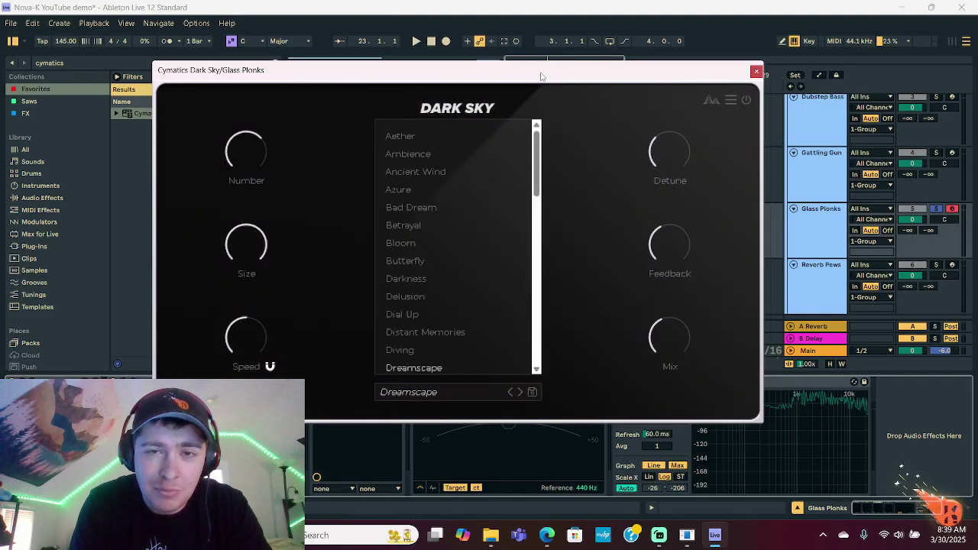
pyautogui.moveTo(535, 157); pyautogui.dragTo(534, 314)
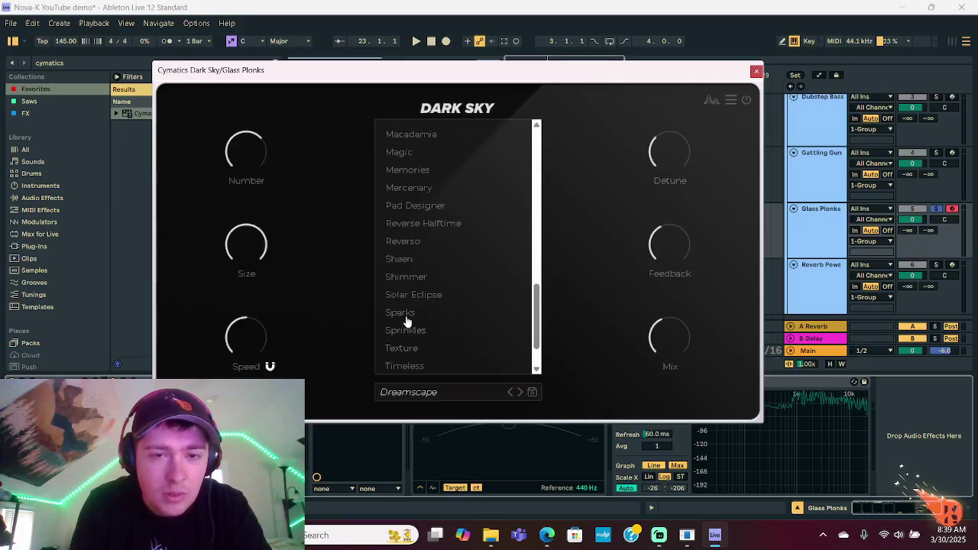
pyautogui.click(412, 278)
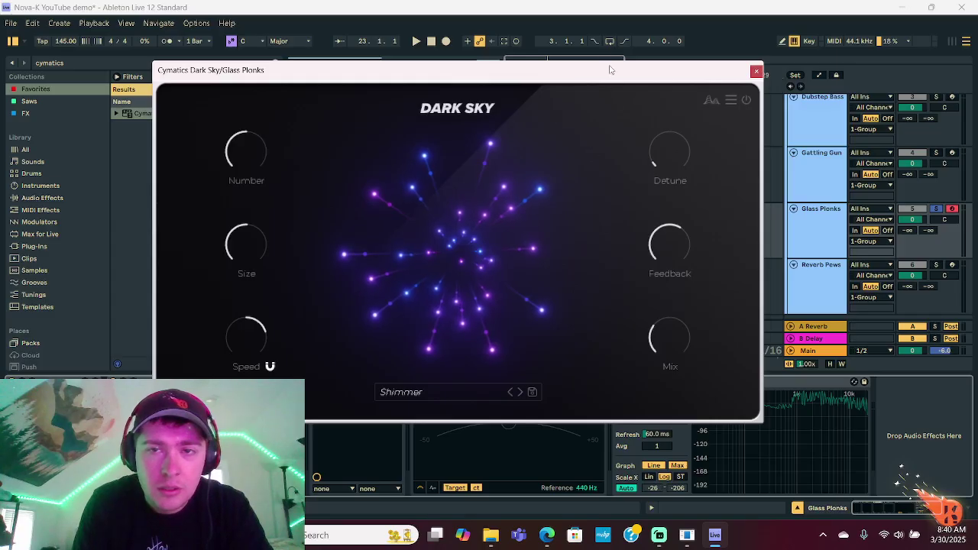
pyautogui.click(594, 15)
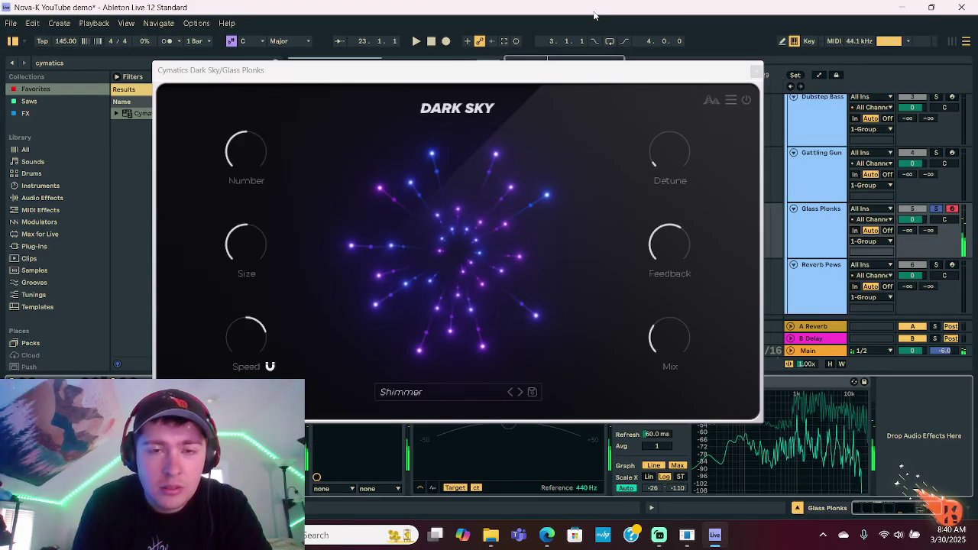
pyautogui.click(755, 71)
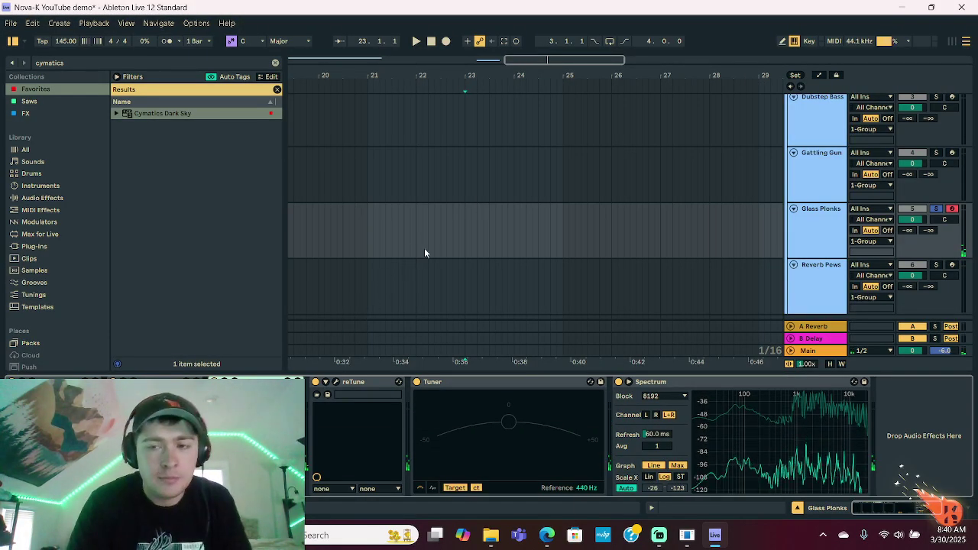
# - Solo and arm the Reverb Pews track, and place the insert marker on it at bar 25
pyautogui.scroll(-1, 422, 247)
pyautogui.click(419, 275)
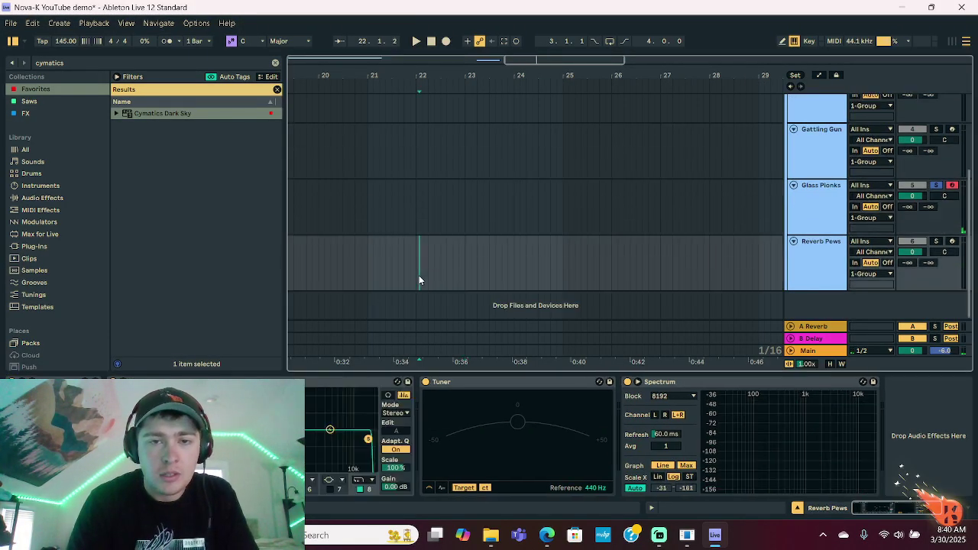
pyautogui.click(936, 241)
pyautogui.click(951, 241)
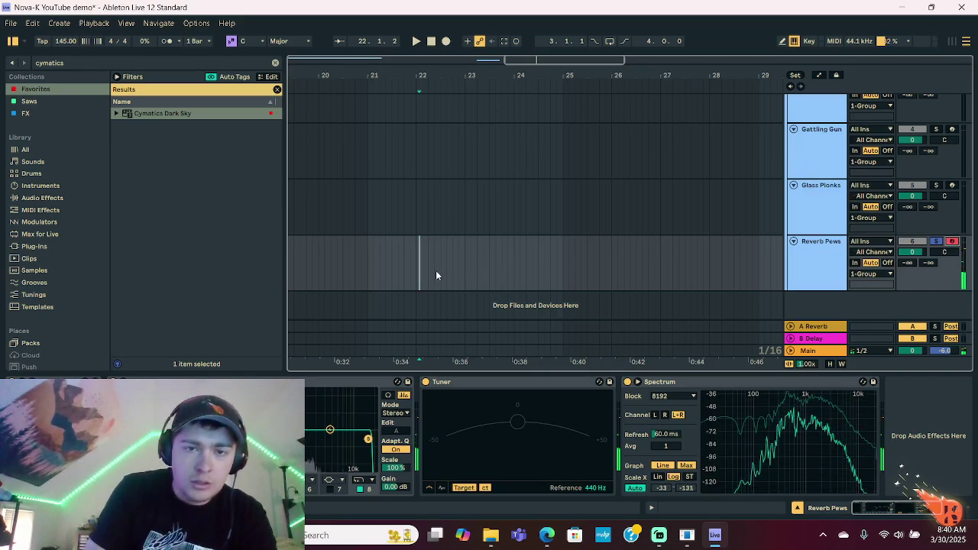
pyautogui.click(415, 259)
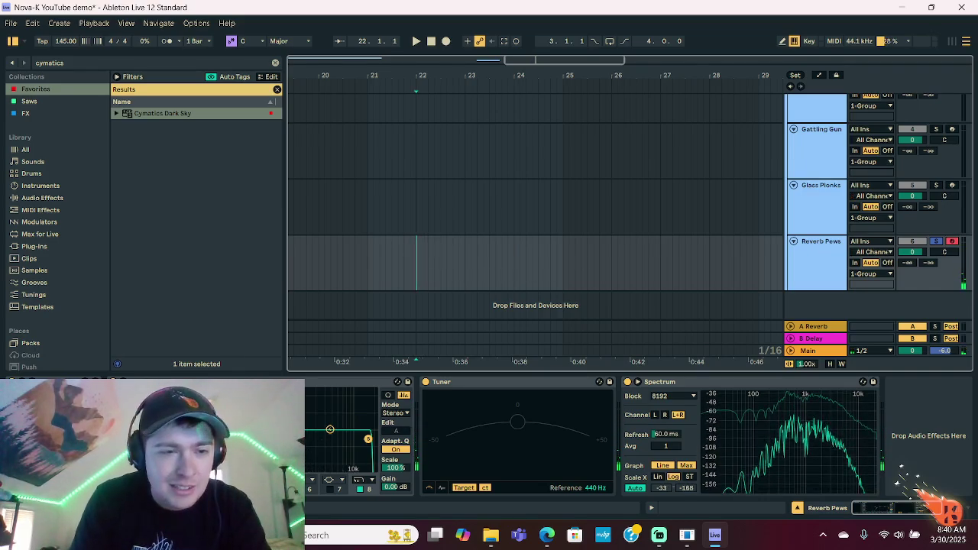
pyautogui.click(563, 272)
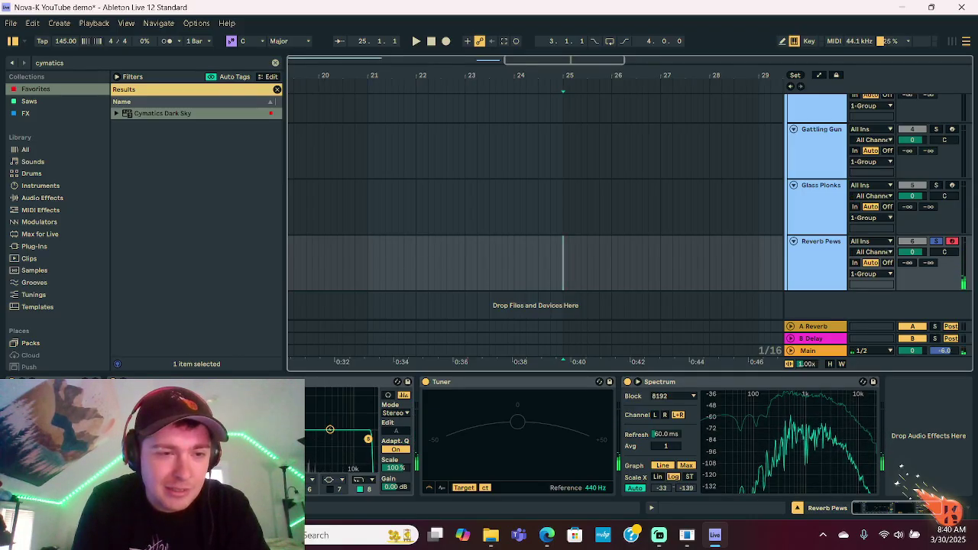
# - Open Serum 2 on the Reverb Pews track, reposition its window, and view the available reverb types, keeping Nitrous
pyautogui.hotkey('ctrl', 'alt', 'p')
pyautogui.moveTo(606, 59); pyautogui.dragTo(453, 73)
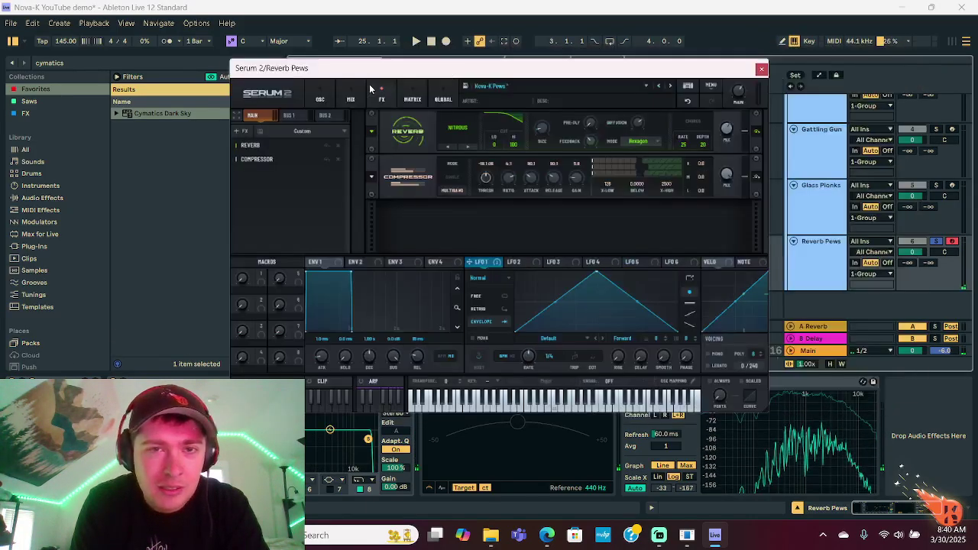
pyautogui.click(457, 127)
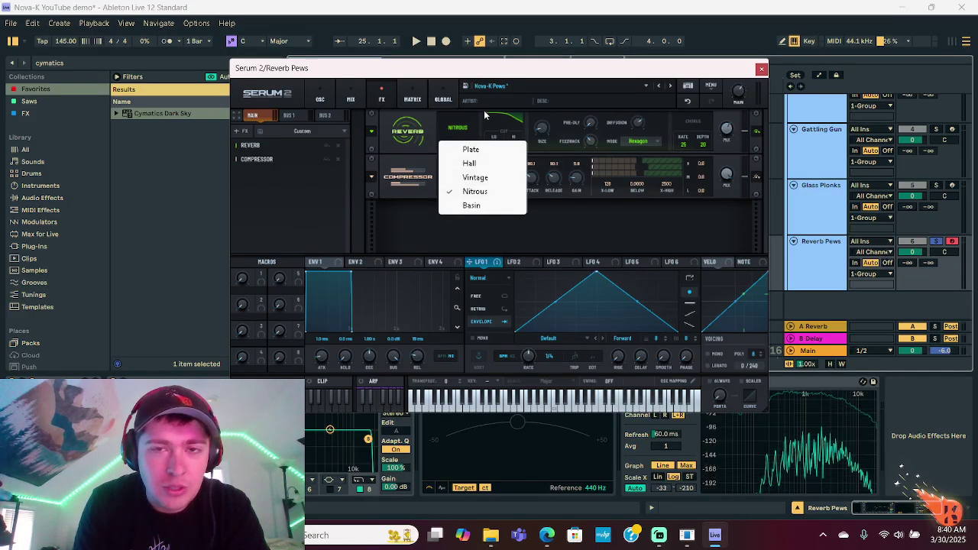
pyautogui.click(498, 67)
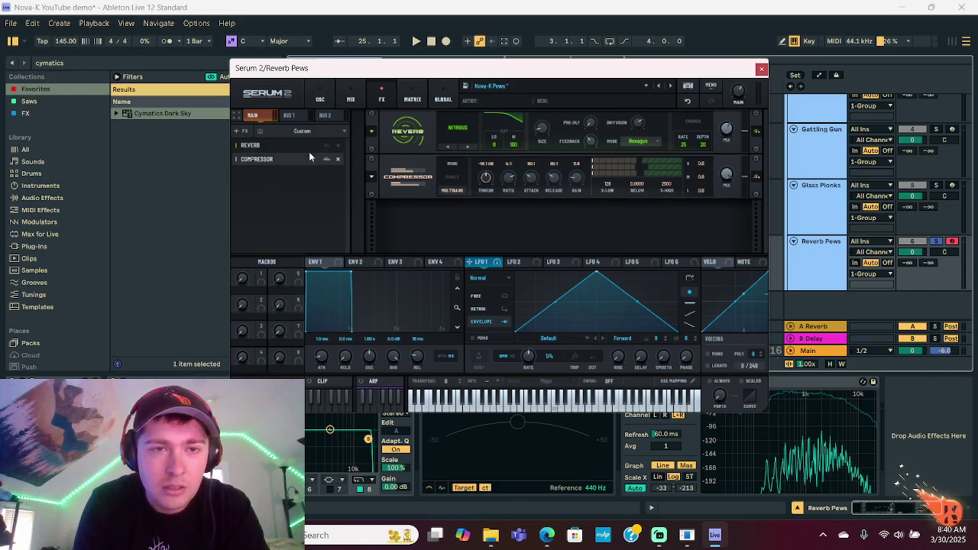
# - View the FP_Inharms noise samples available for oscillator A under Factory Non-Tonal, keeping Inharmx 2
pyautogui.click(321, 99)
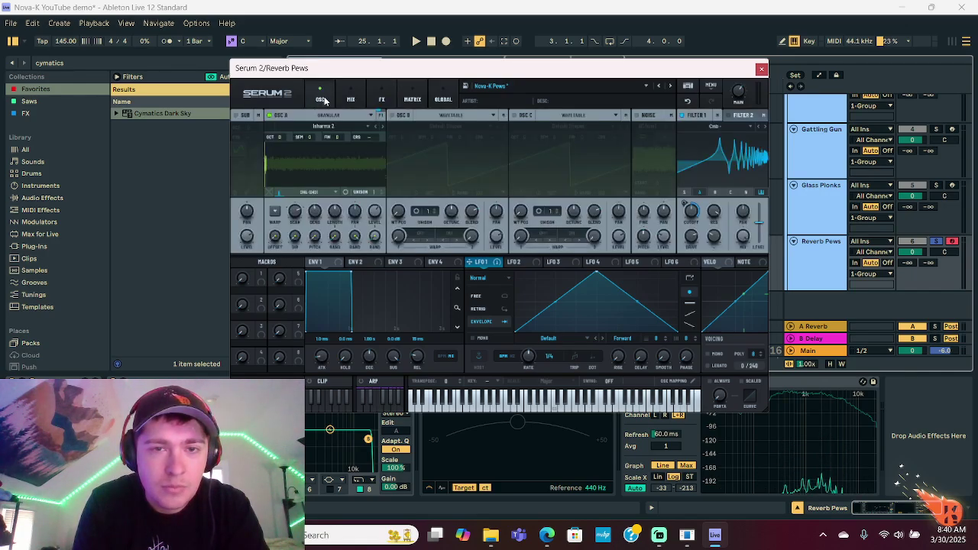
pyautogui.rightClick(328, 164)
pyautogui.moveTo(329, 156)
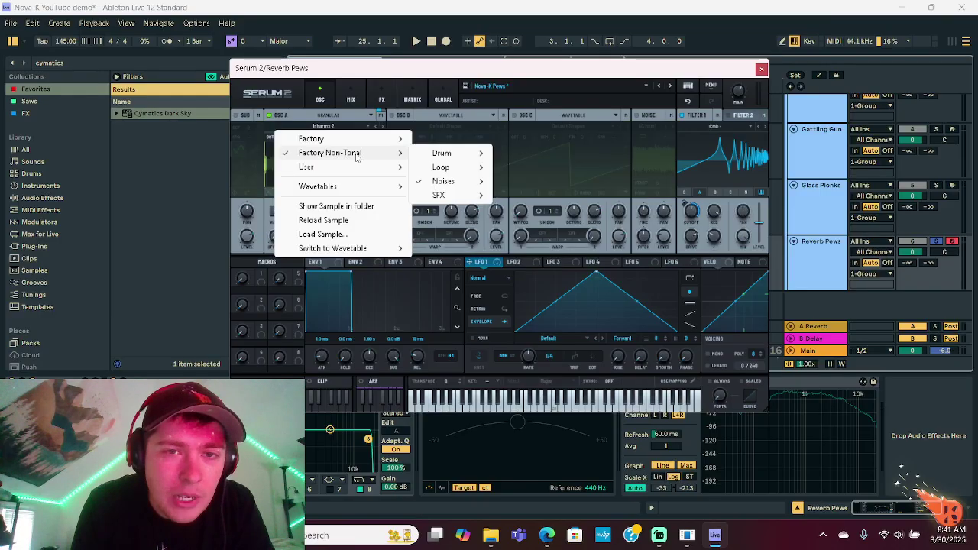
pyautogui.moveTo(452, 183)
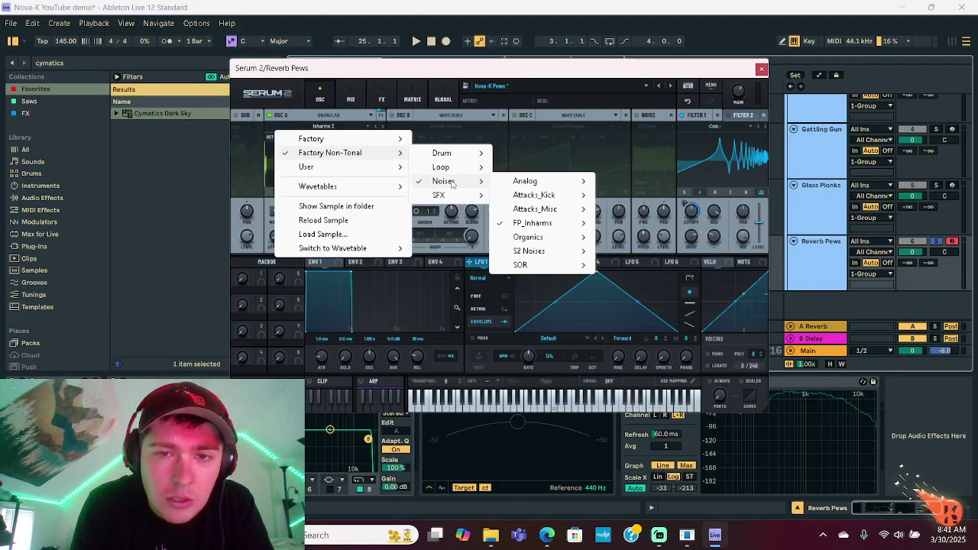
pyautogui.moveTo(565, 227)
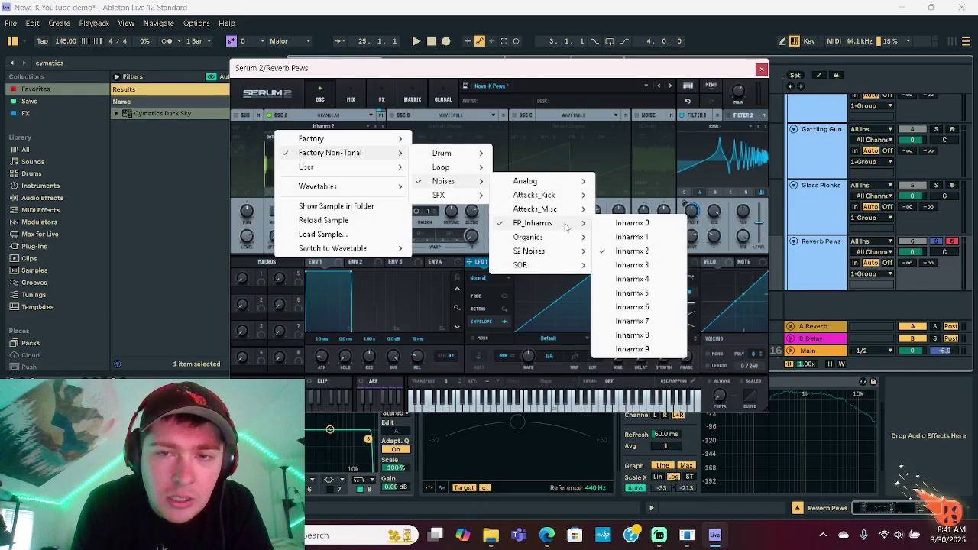
pyautogui.click(397, 74)
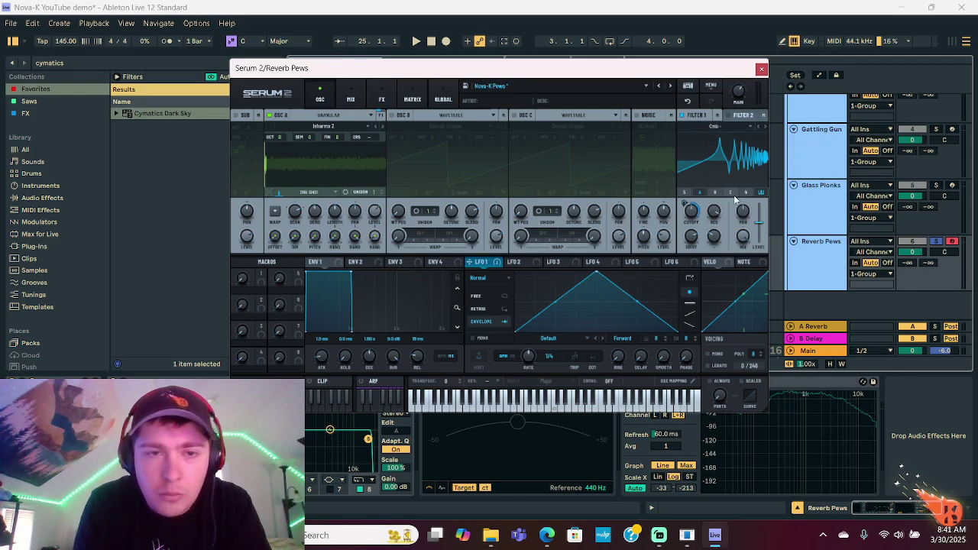
# - Review the Reverb Pews effects chain and oscillator A's filter routing in Serum 2, and close its window
pyautogui.click(371, 100)
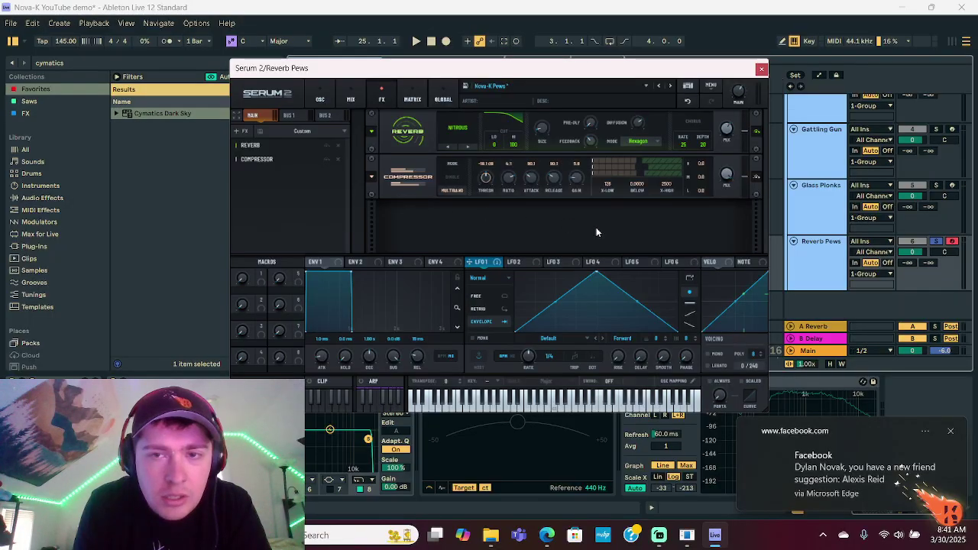
pyautogui.click(949, 432)
pyautogui.click(437, 206)
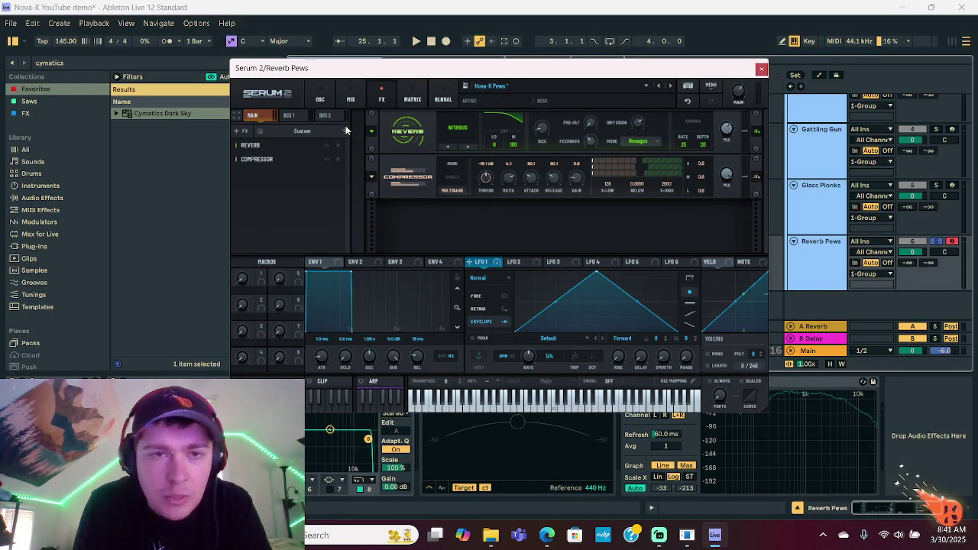
pyautogui.click(319, 99)
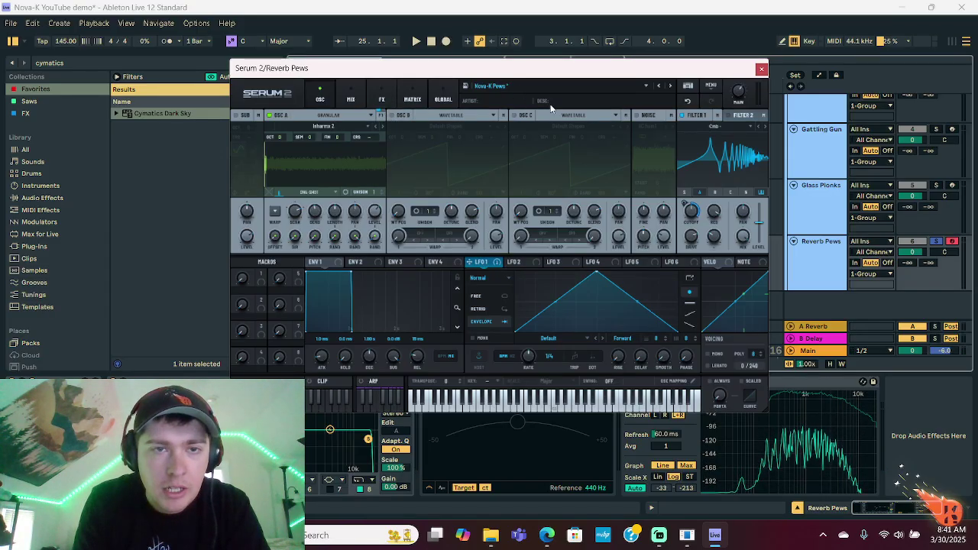
pyautogui.click(384, 116)
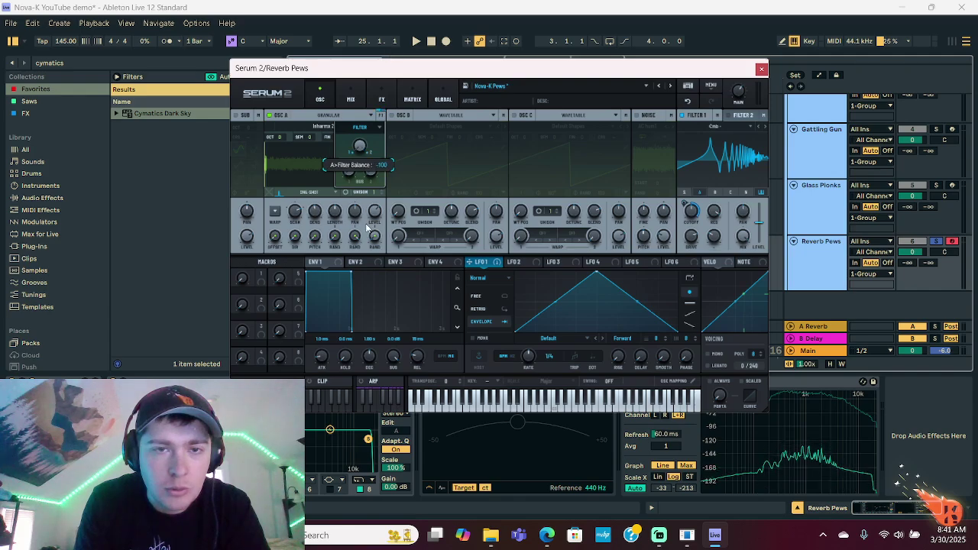
pyautogui.click(381, 116)
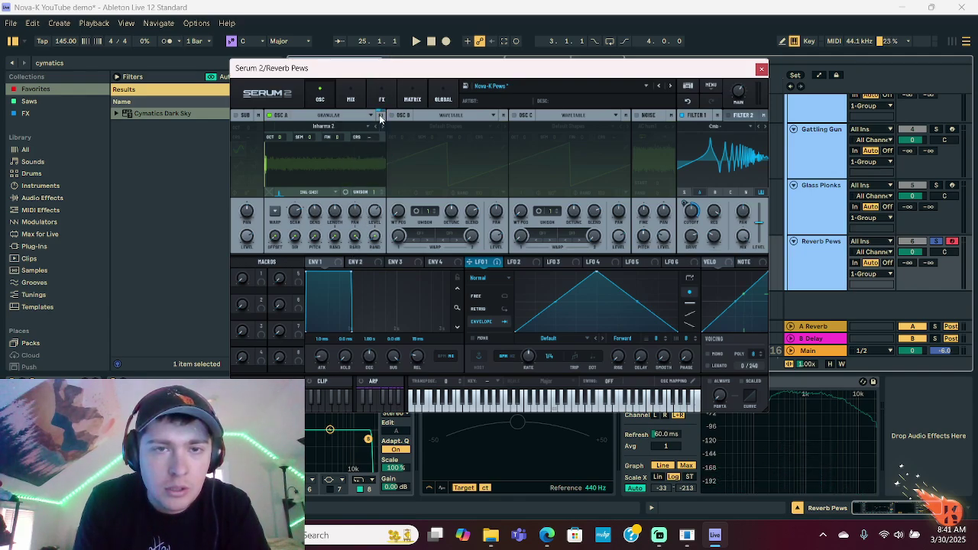
pyautogui.click(761, 70)
# - Go to the POWER UP Vocals track and select its clip at the start of the arrangement
pyautogui.press('Up')
pyautogui.press('Up')
pyautogui.press('Up')
pyautogui.press('Up')
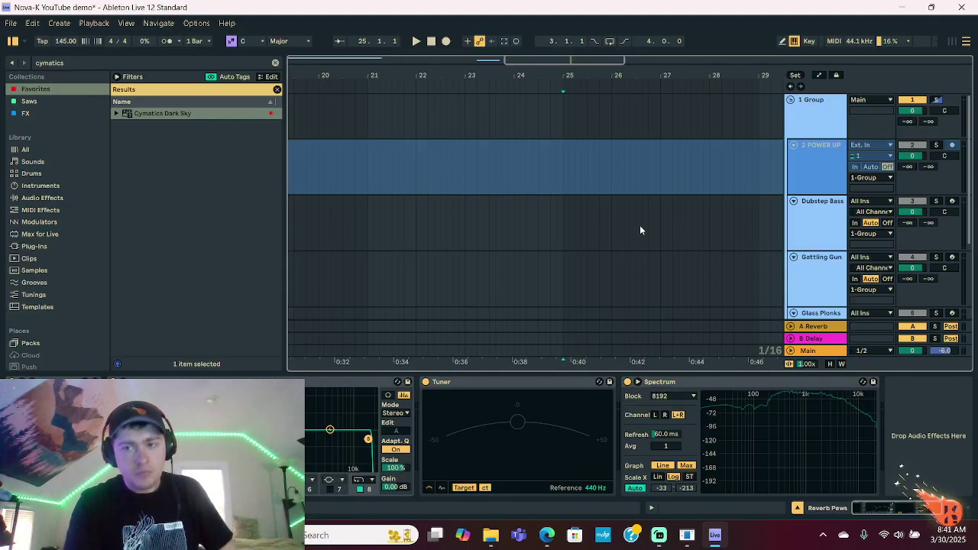
pyautogui.doubleClick(522, 72)
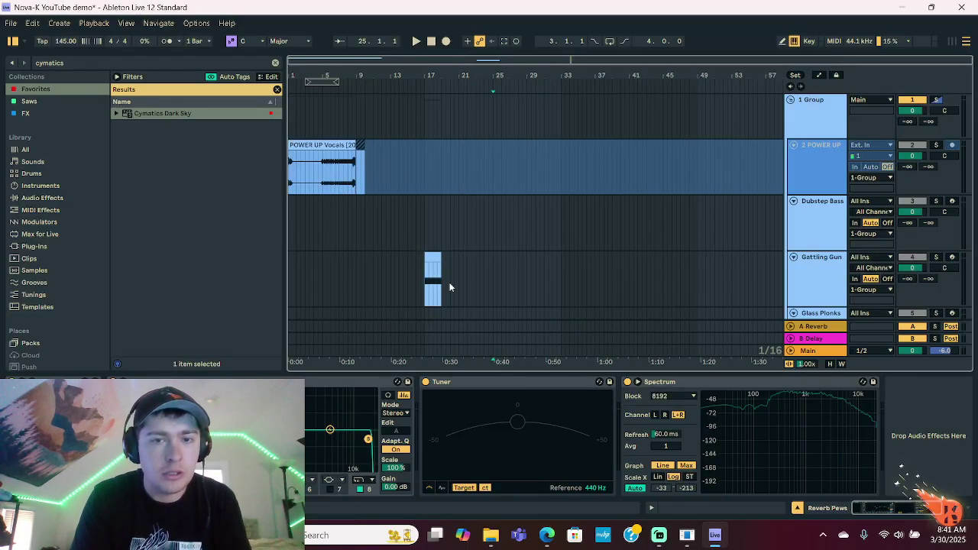
pyautogui.moveTo(475, 59); pyautogui.dragTo(451, 107)
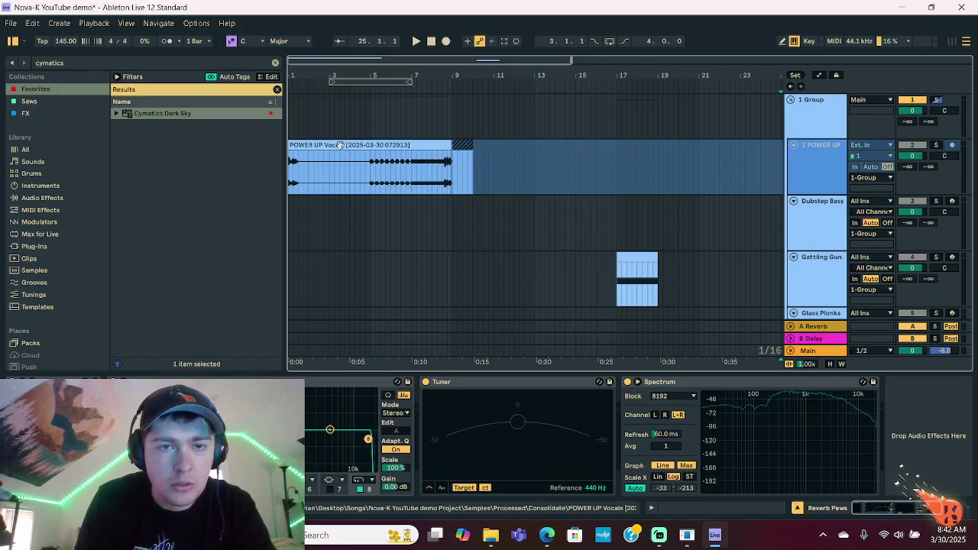
pyautogui.click(420, 113)
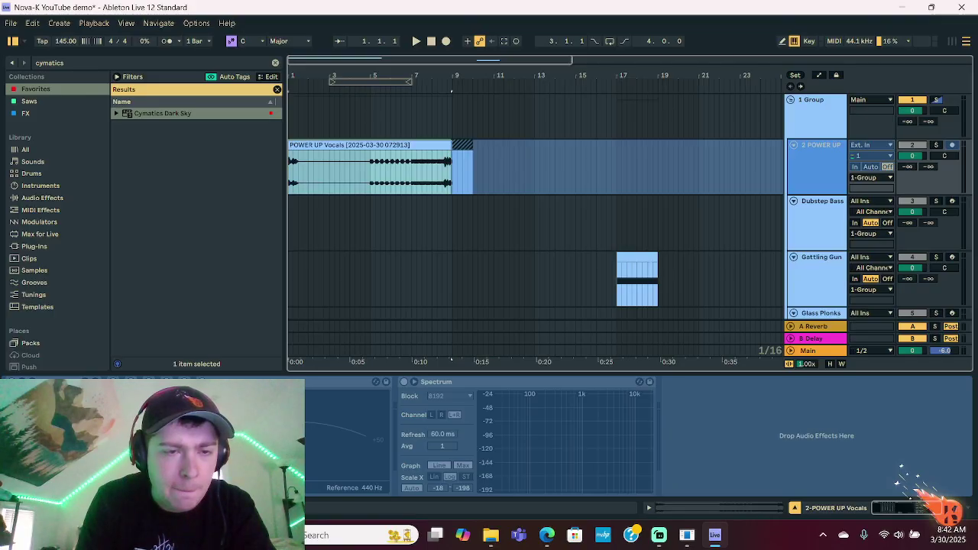
# - Solo the POWER UP Vocals track and audition its clip briefly from bar 1
pyautogui.moveTo(451, 90); pyautogui.dragTo(545, 90)
pyautogui.click(677, 145)
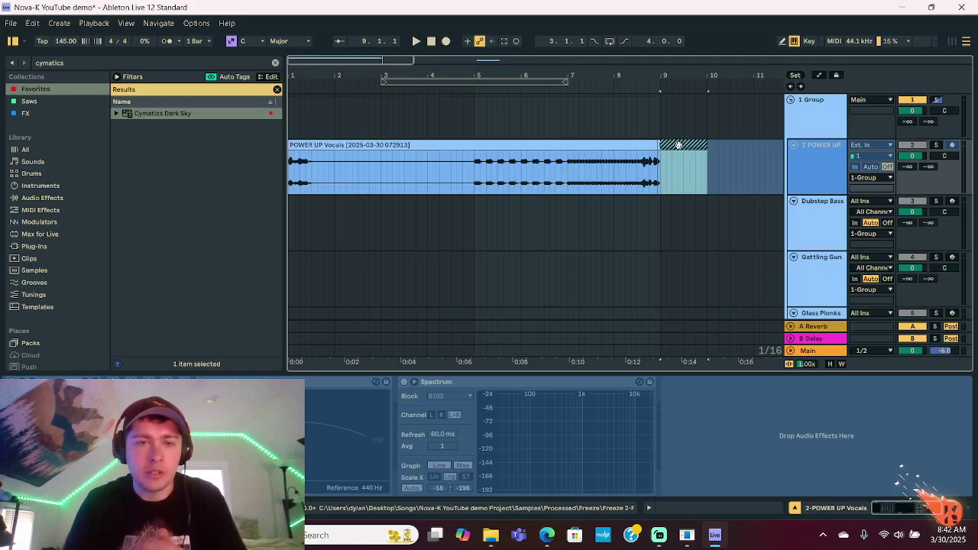
pyautogui.click(478, 146)
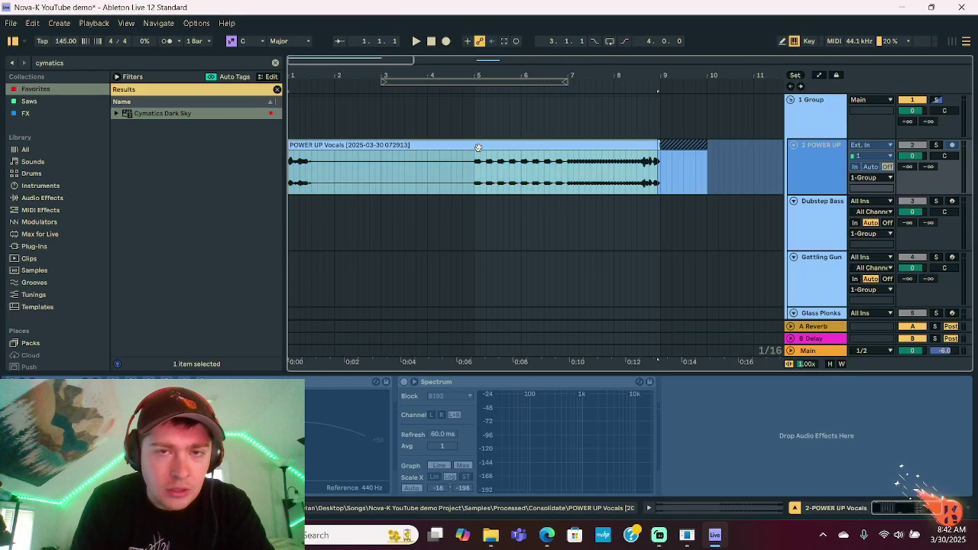
pyautogui.click(290, 175)
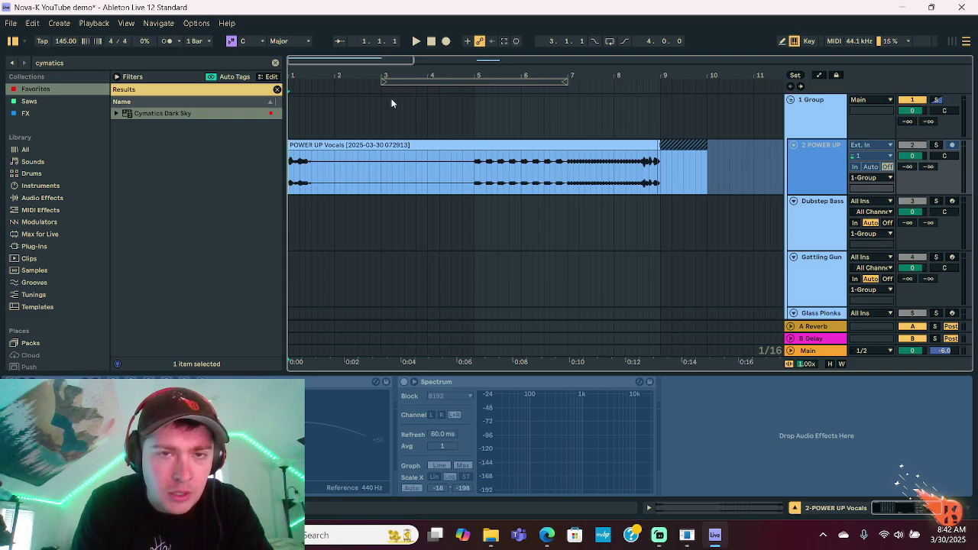
pyautogui.click(373, 144)
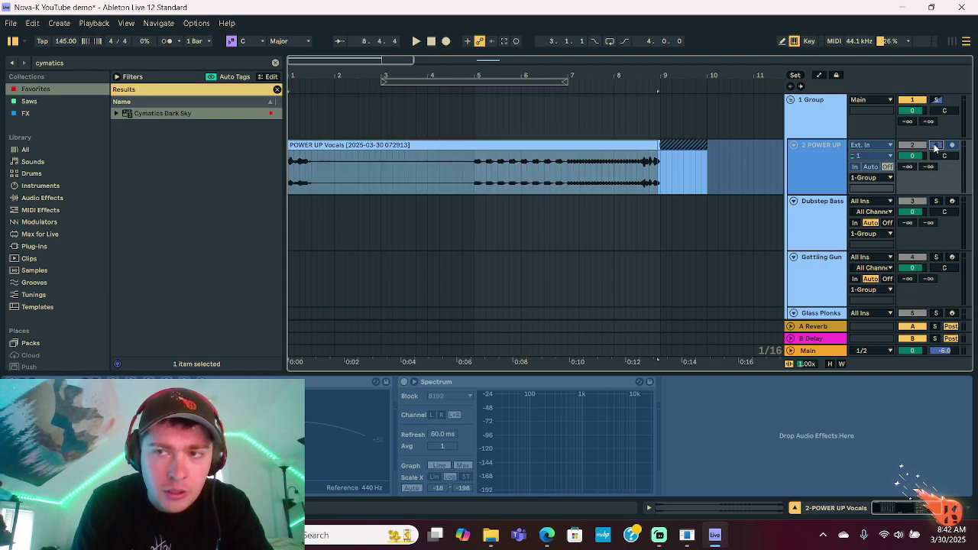
pyautogui.press('space')
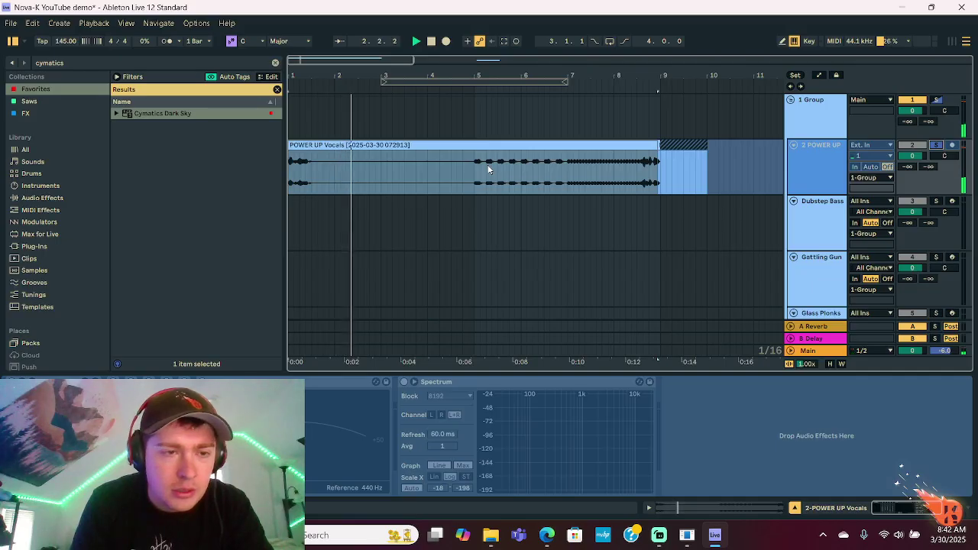
pyautogui.press('space')
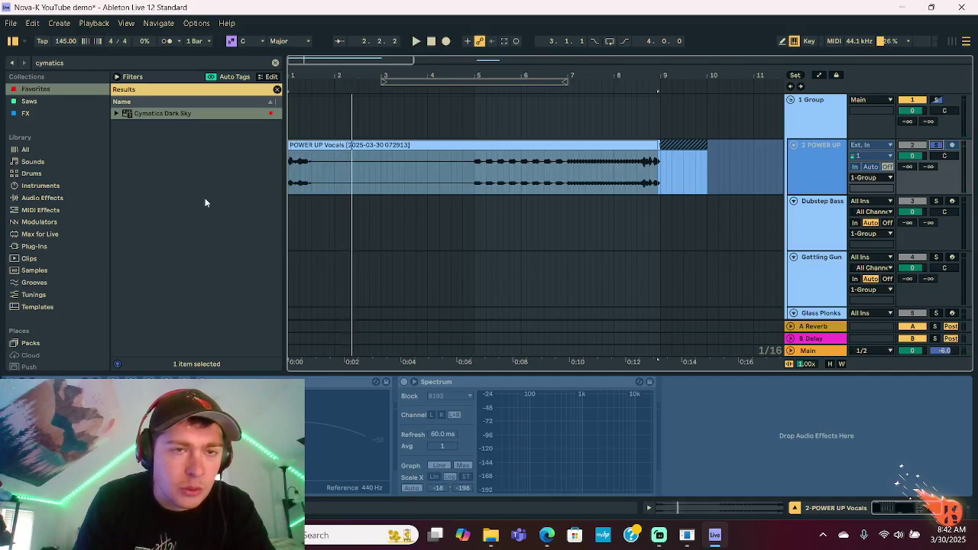
# - Place the insert marker at bar 5 on POWER UP Vocals, and replace the browser search with "antares"
pyautogui.click(277, 90)
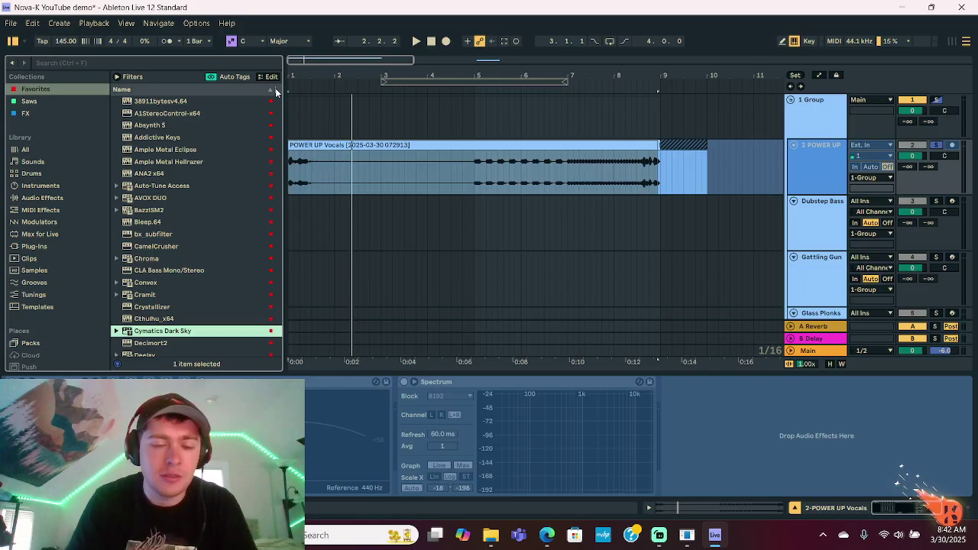
pyautogui.click(474, 179)
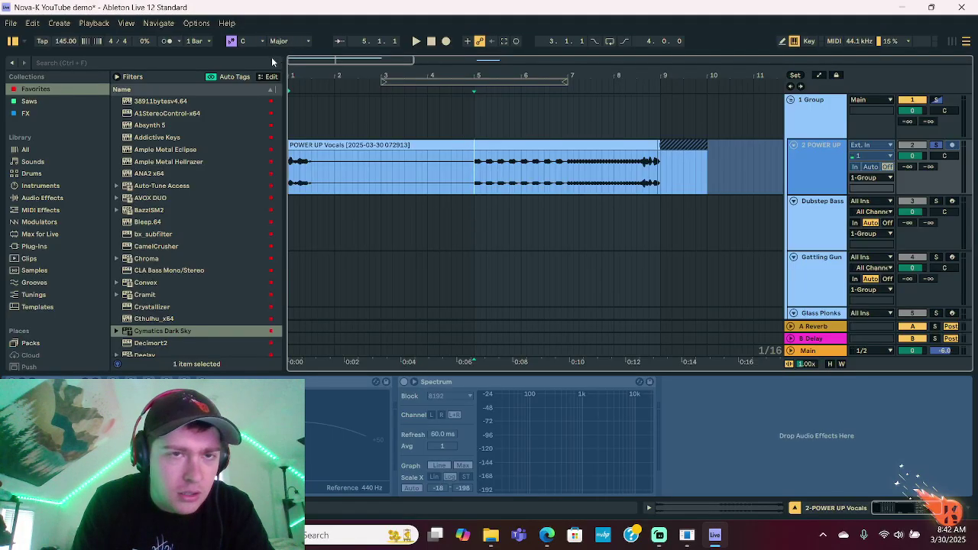
pyautogui.hotkey('ctrl', 'f')
pyautogui.write('antarew')
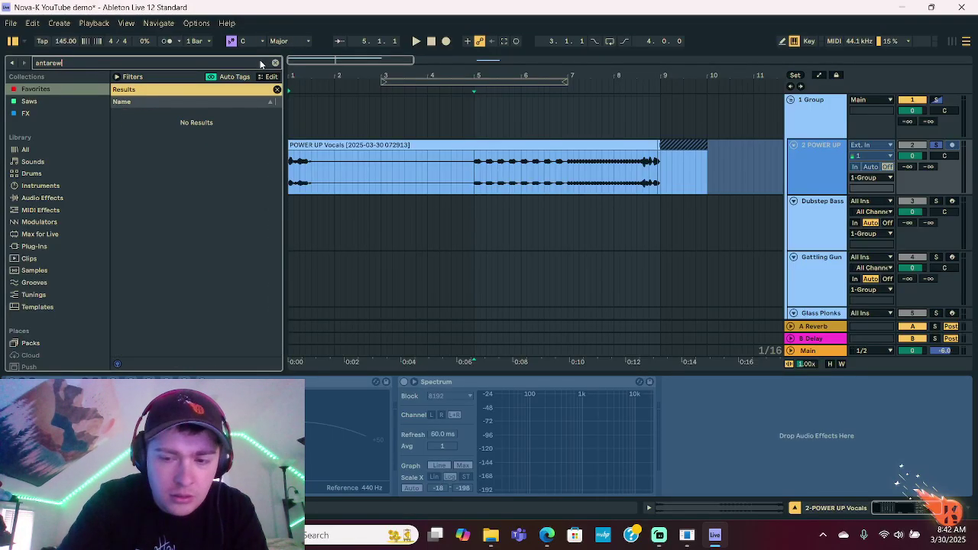
pyautogui.press('BackSpace')
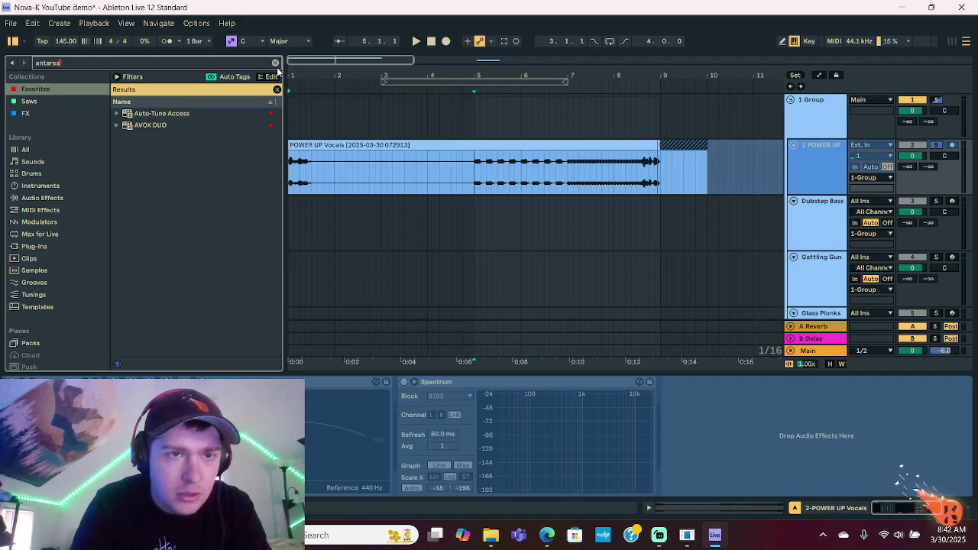
pyautogui.write('s')
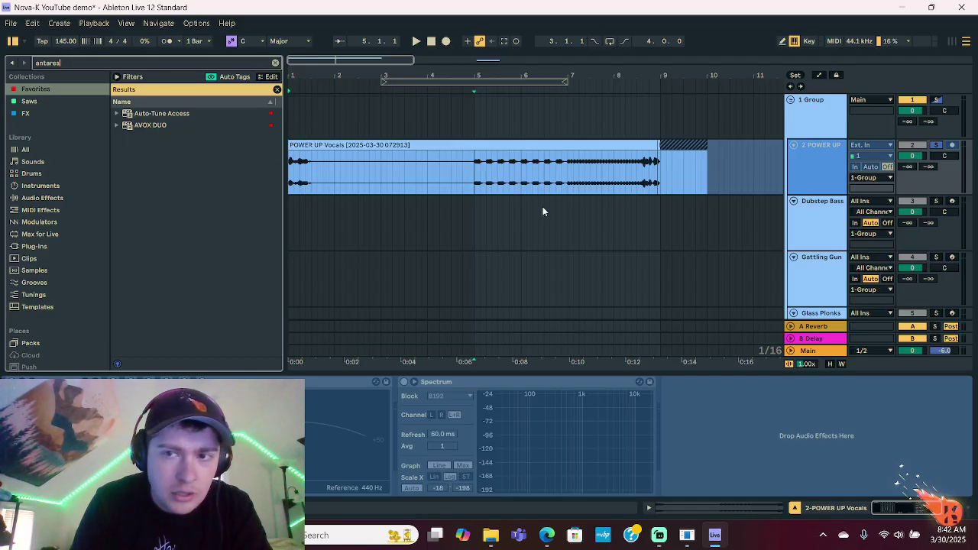
# - Load AVOX DUO on the Dubstep Bass track to view its controls, and delete the device from the chain
pyautogui.scroll(-1, 550, 215)
pyautogui.click(151, 127)
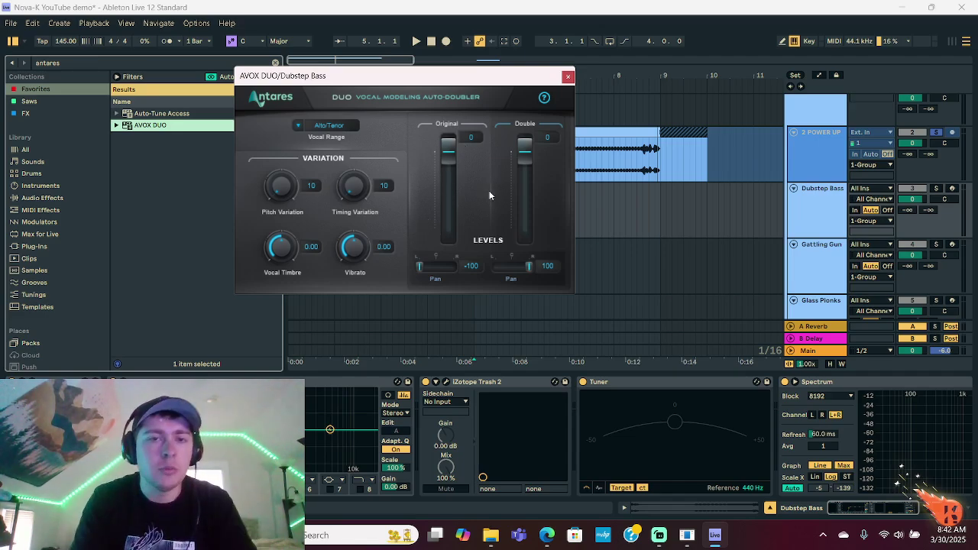
pyautogui.click(567, 77)
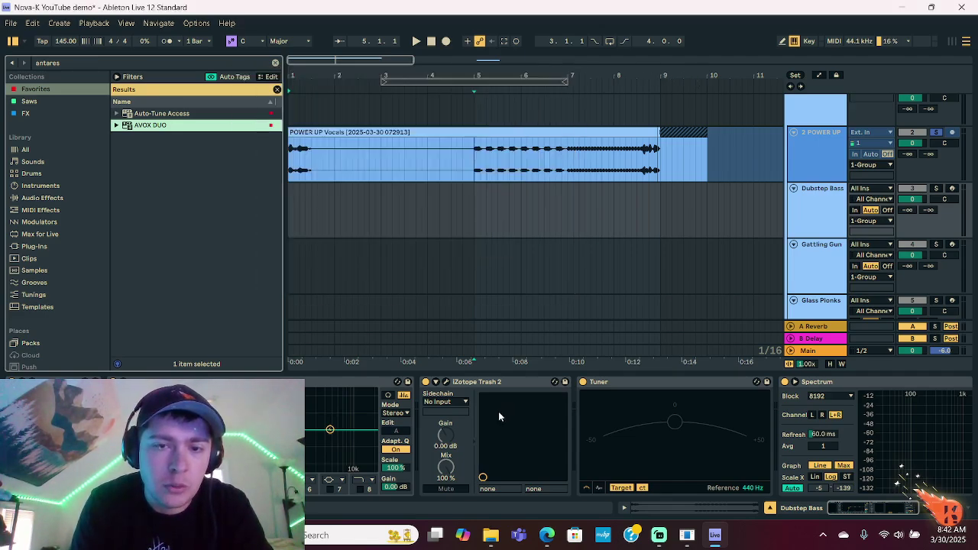
pyautogui.click(342, 410)
pyautogui.scroll(-3, 329, 393)
pyautogui.click(795, 382)
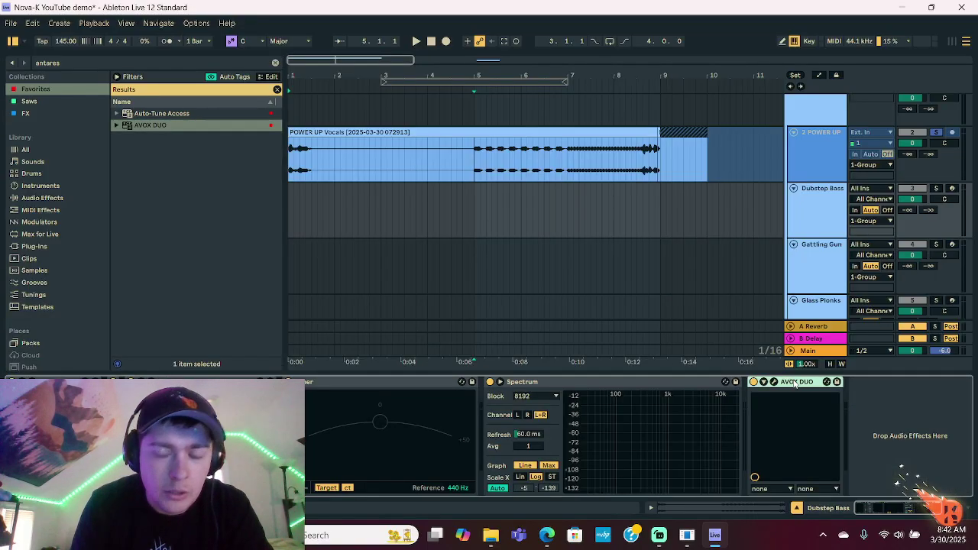
pyautogui.press('Delete')
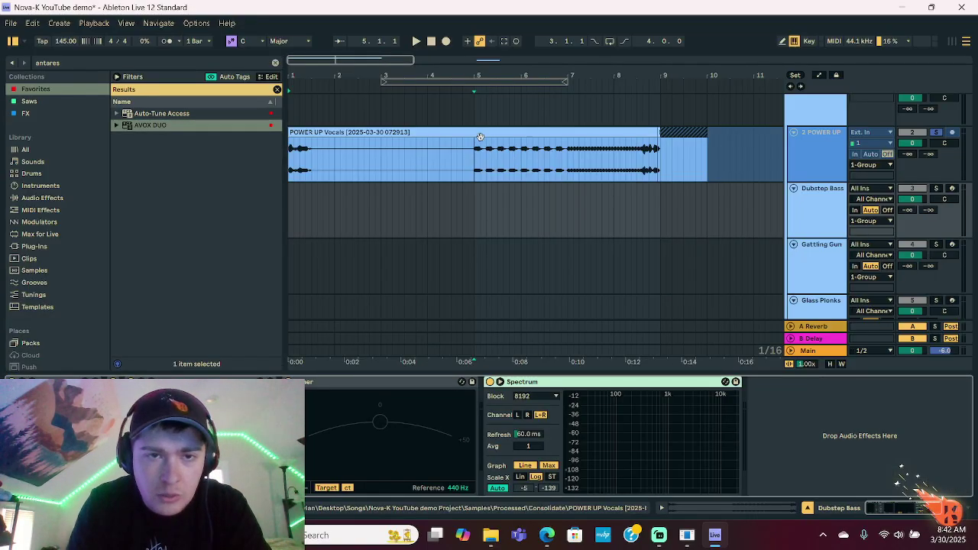
# - Open the POWER UP Vocals clip's sample view and audition the clip from bar 5
pyautogui.click(338, 132)
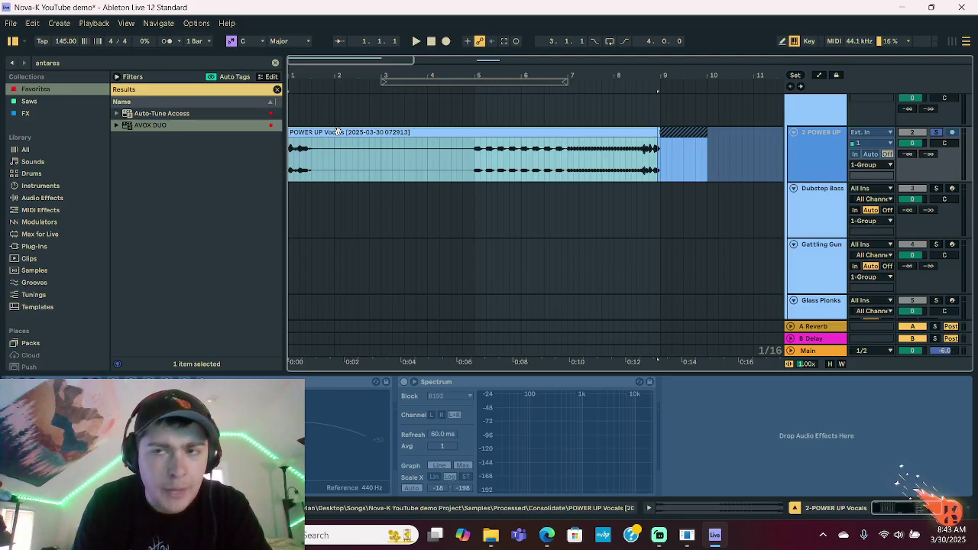
pyautogui.click(474, 167)
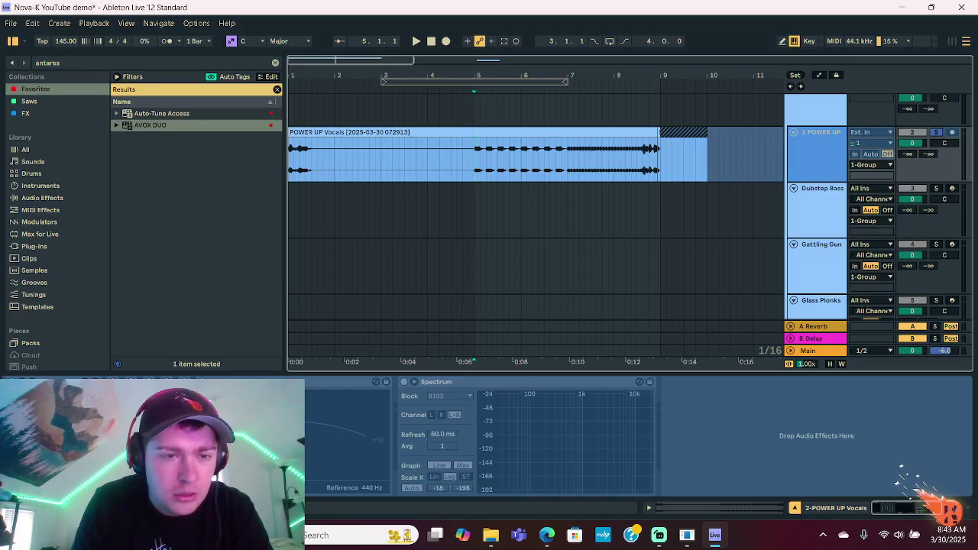
pyautogui.doubleClick(478, 165)
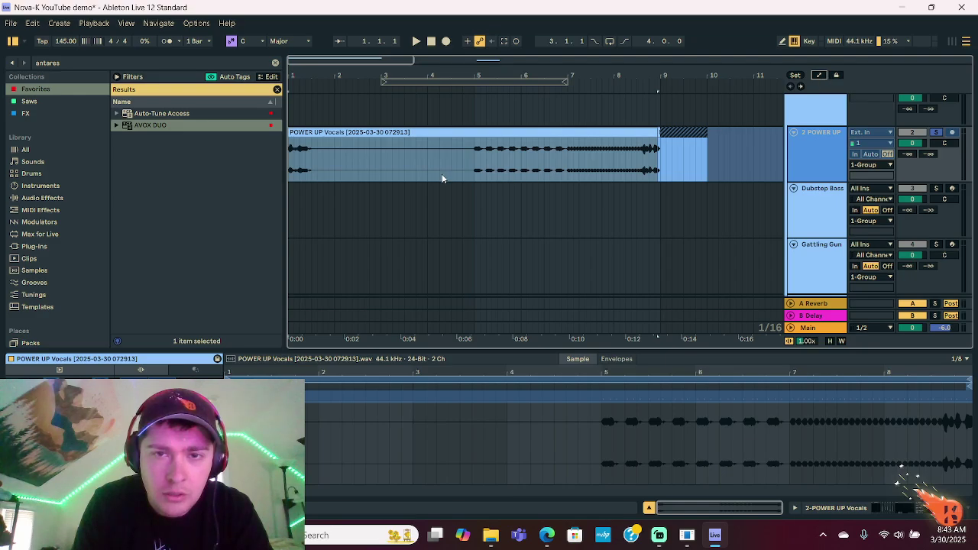
pyautogui.click(474, 162)
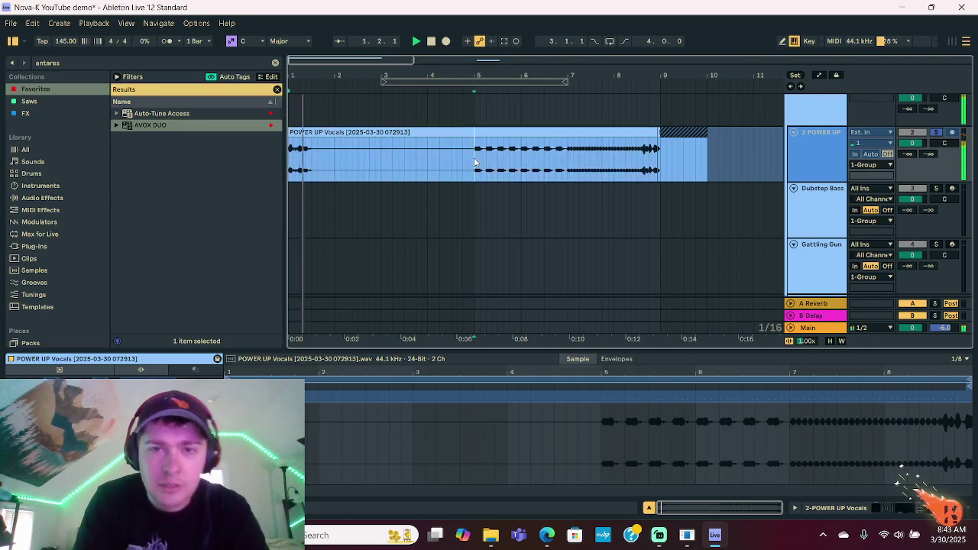
pyautogui.press('space')
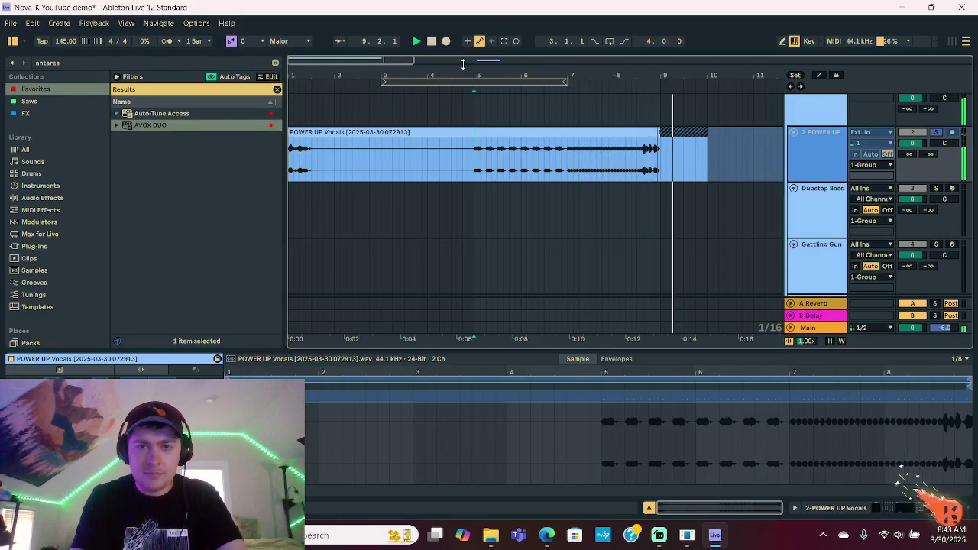
# - Place the insert marker at bar 17 on the POWER UP Vocals track and switch to Streamlabs Desktop
pyautogui.moveTo(714, 76); pyautogui.dragTo(714, 61)
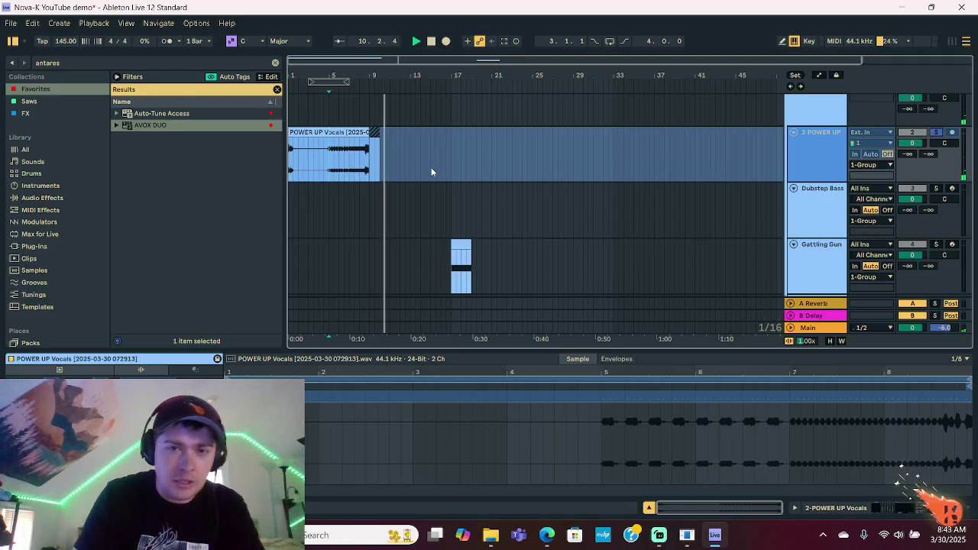
pyautogui.click(450, 161)
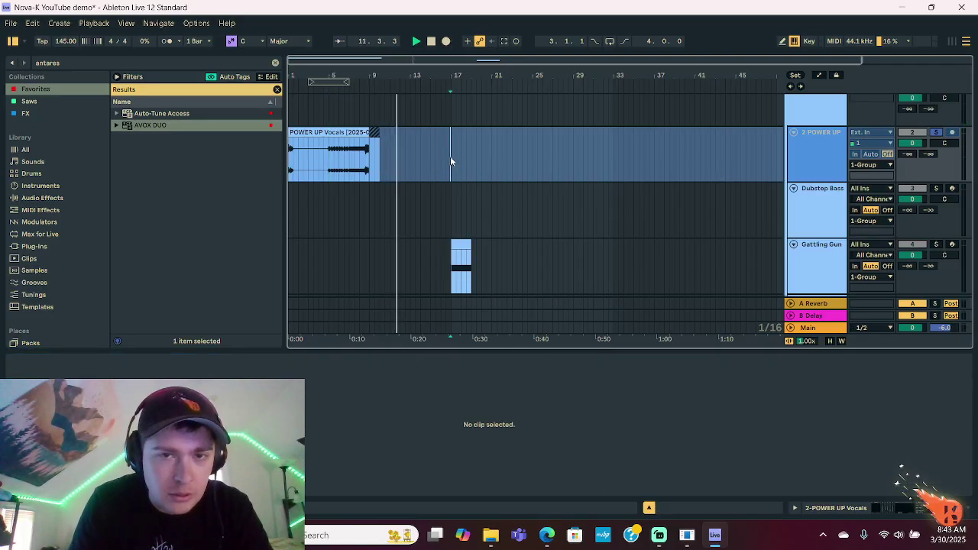
pyautogui.scroll(-5, 504, 198)
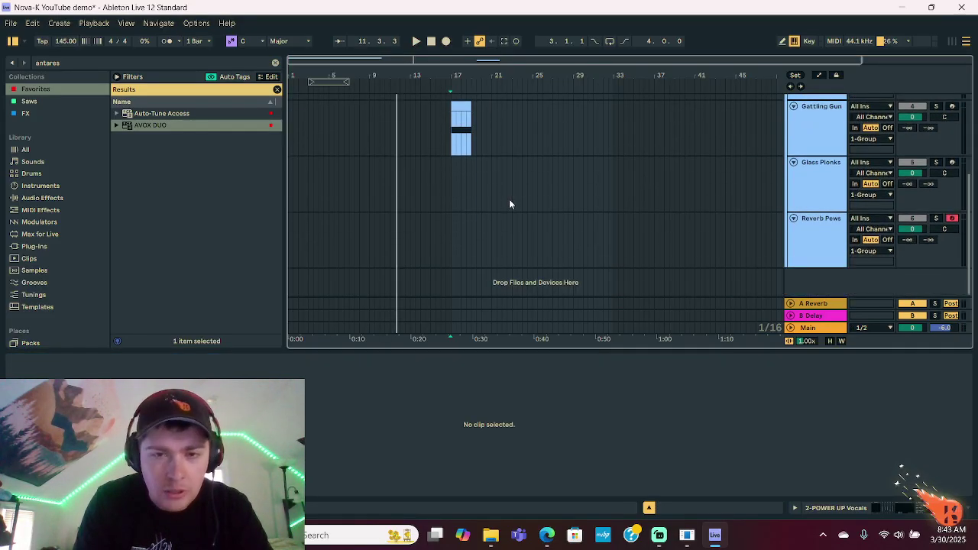
pyautogui.scroll(6, 509, 198)
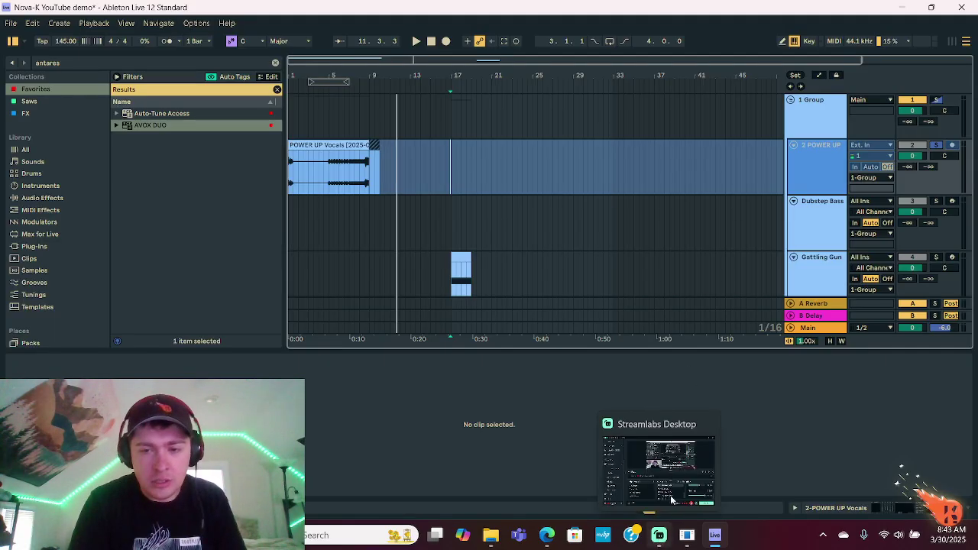
pyautogui.click(658, 535)
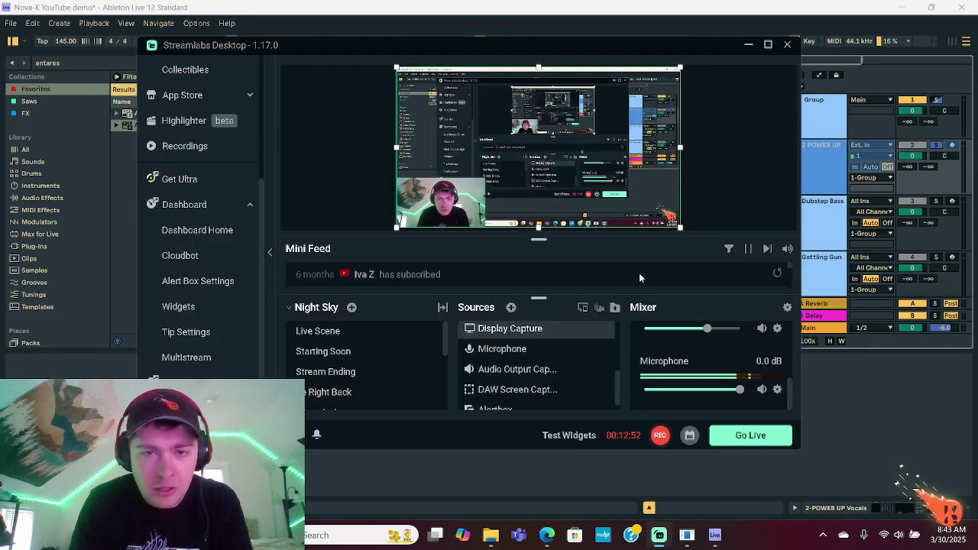